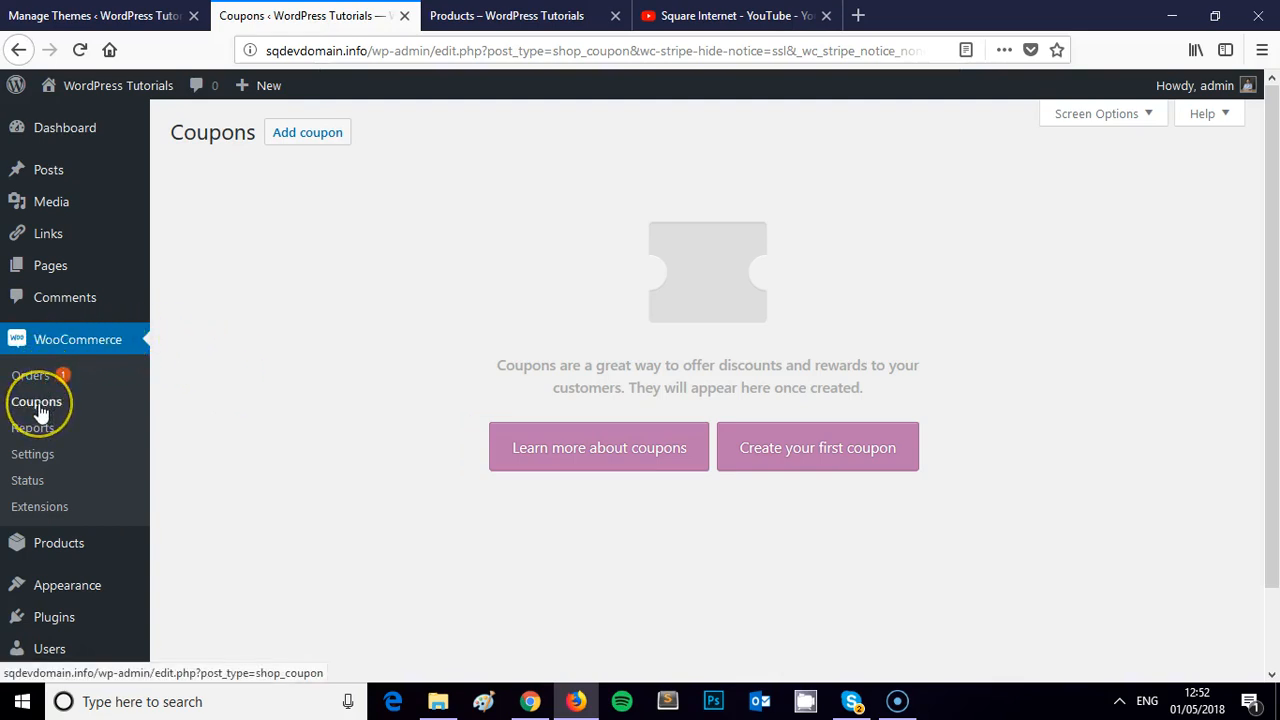
Start a new coupon and enter TutorialDiscount as its coupon code
click(310, 138)
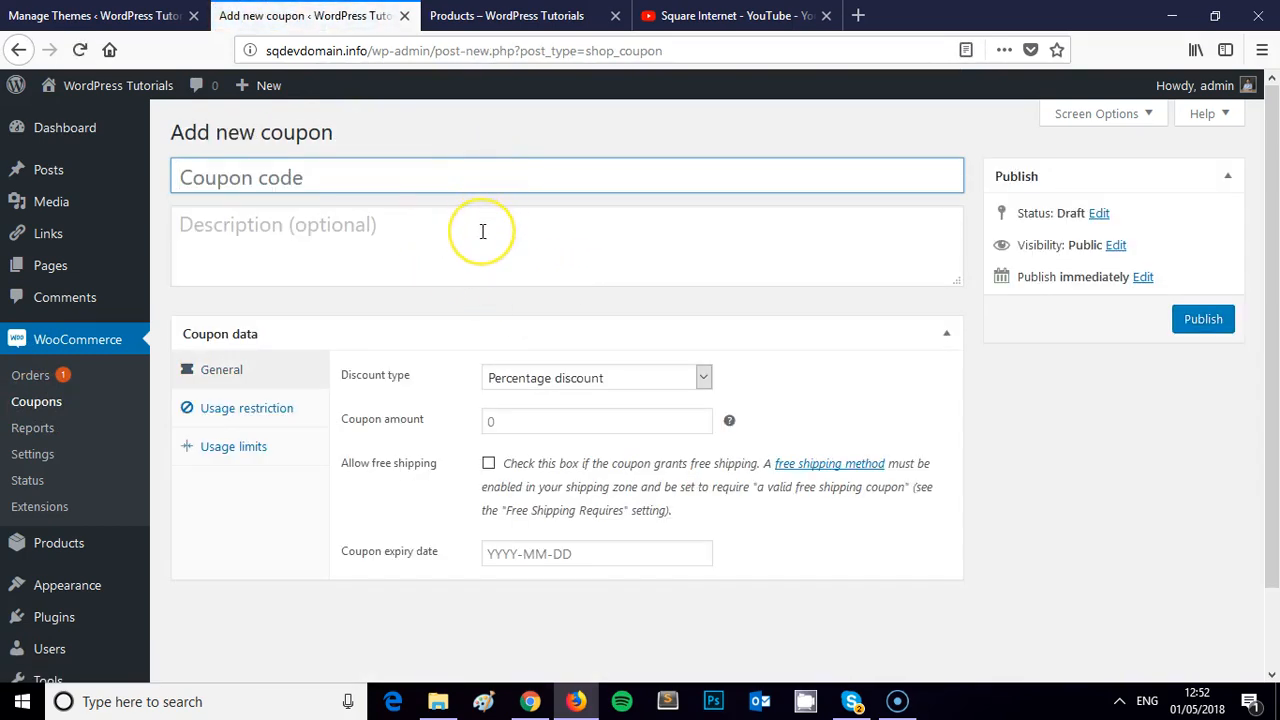
click(429, 189)
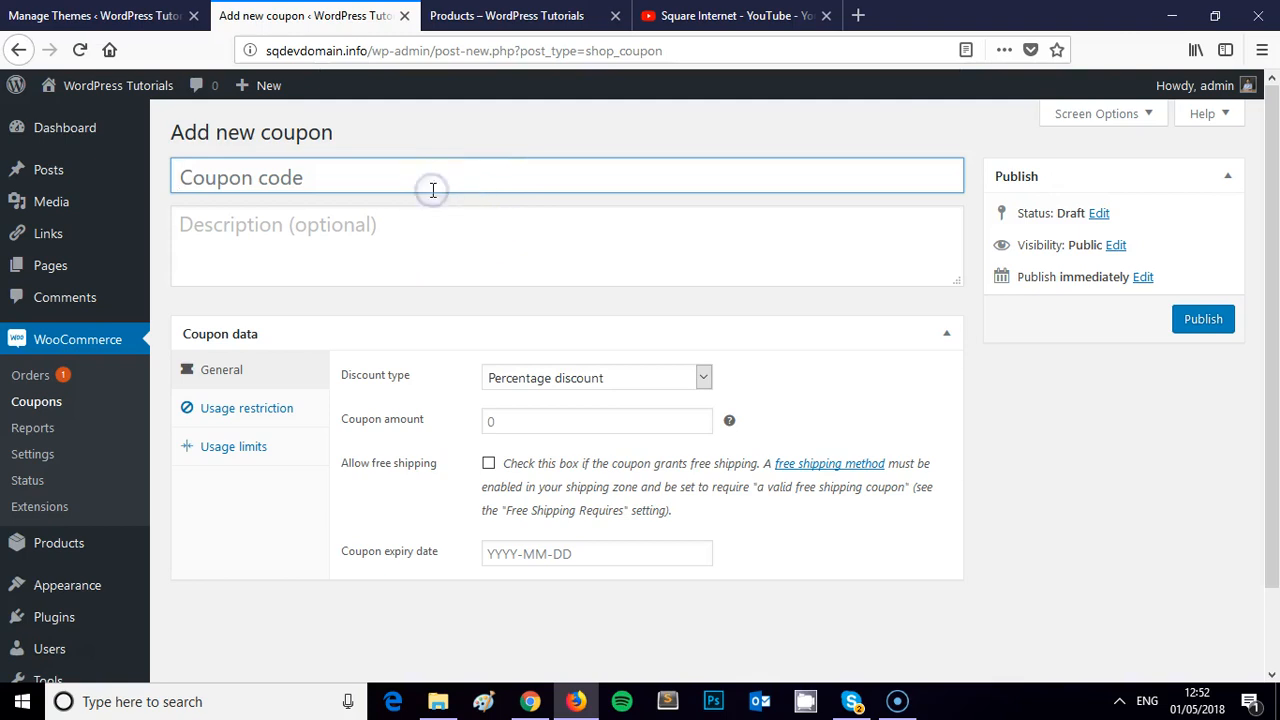
text(T)
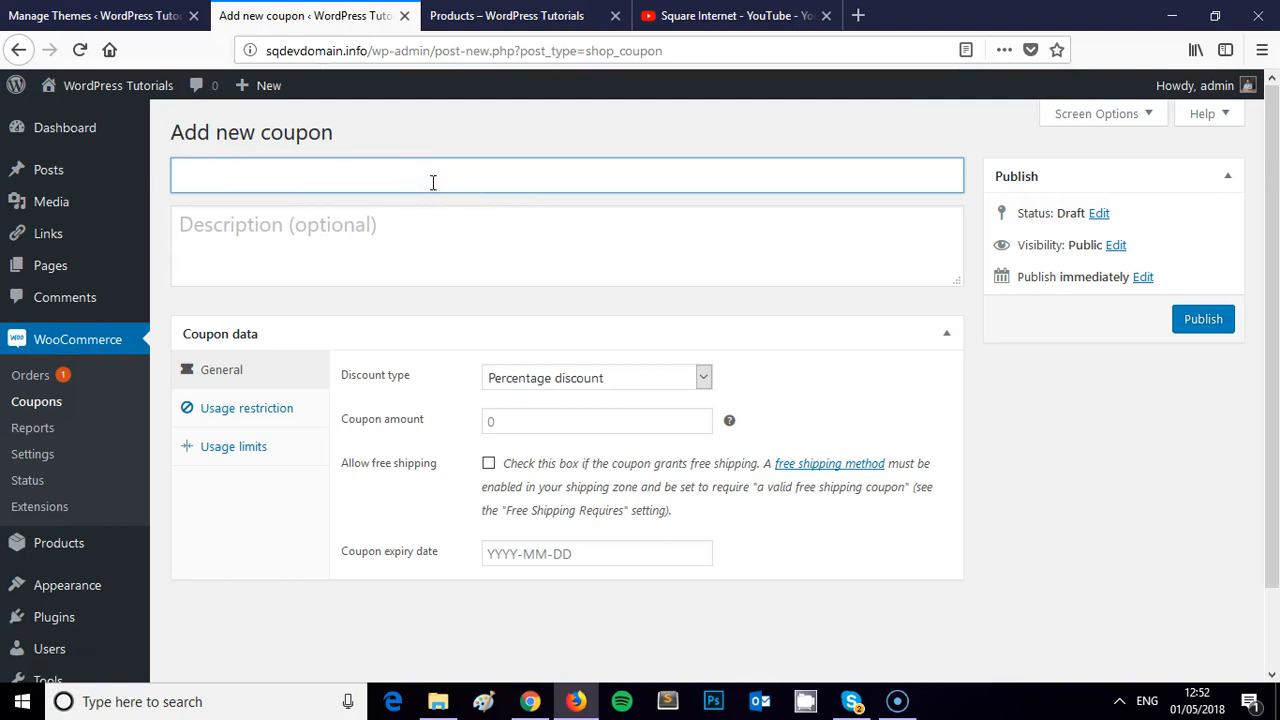
text(utorialDiscount)
Enter the coupon description "This is a discount I've setup for the tutorial video."
key(Tab)
text(This is a discou)
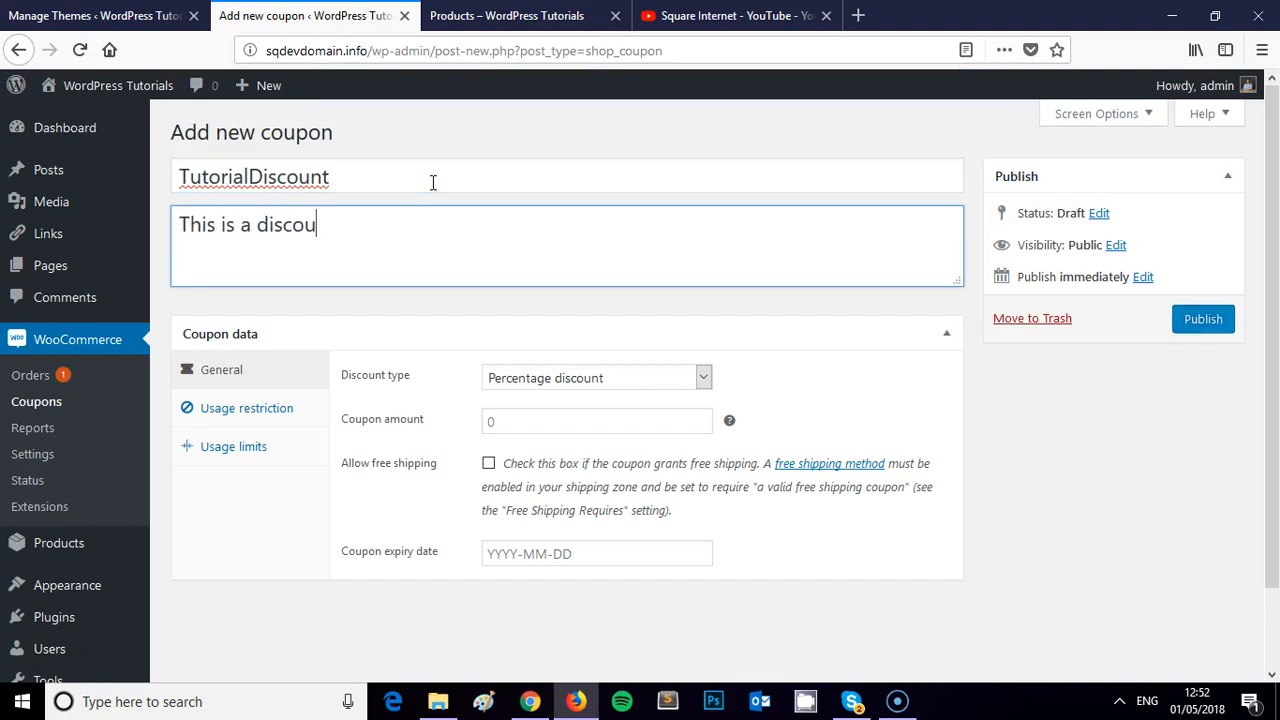
text(nt l've setu)
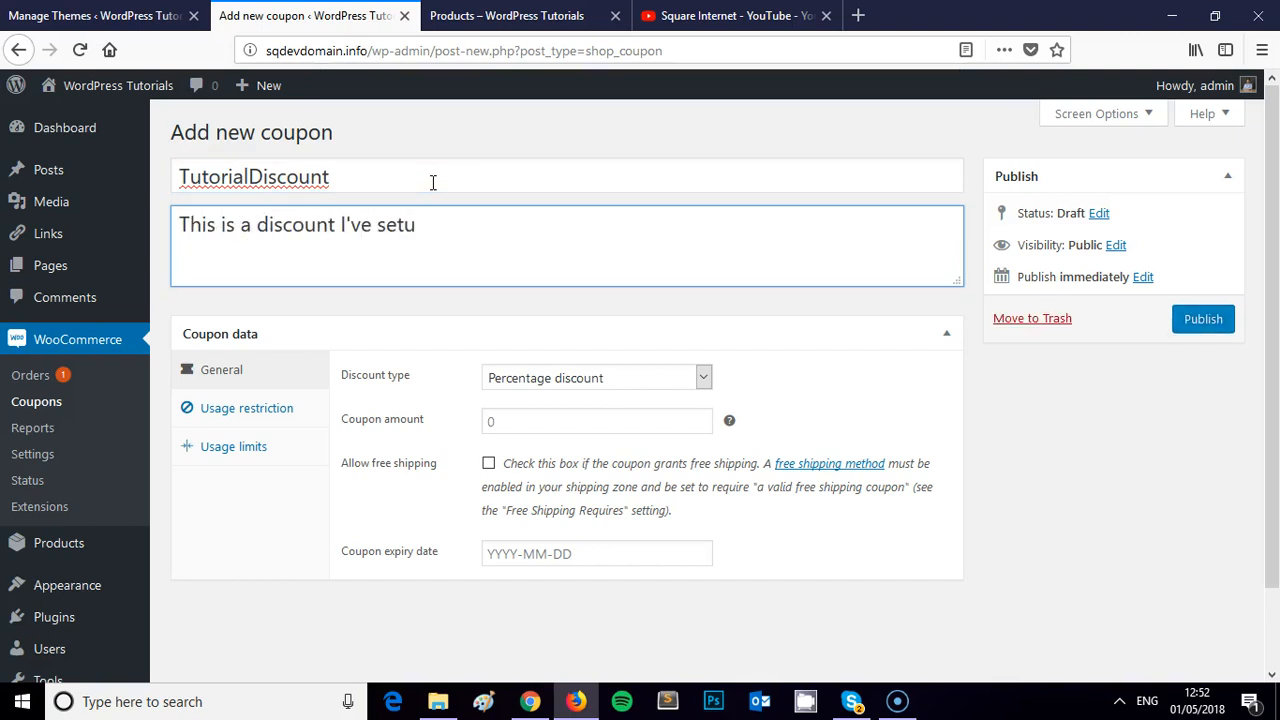
text(p for the tutoria lvid)
key(BackSpace)
key(BackSpace)
key(BackSpace)
key(BackSpace)
key(BackSpace)
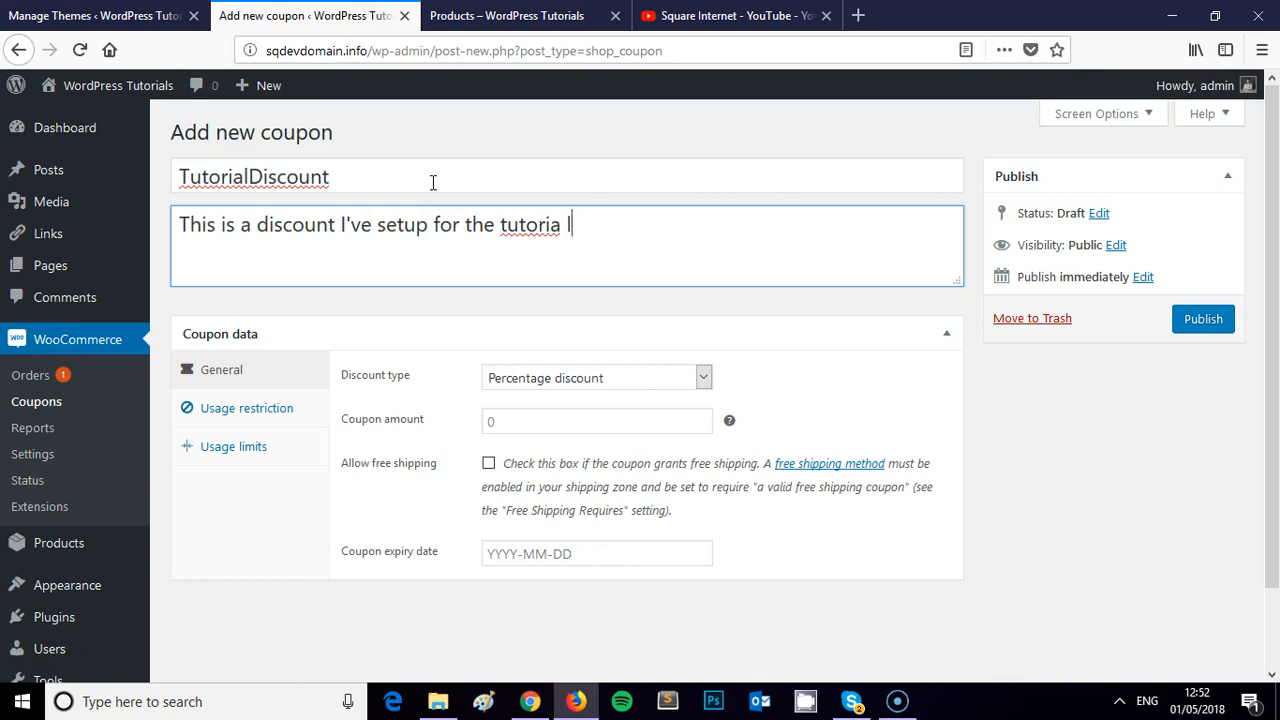
text(l video.)
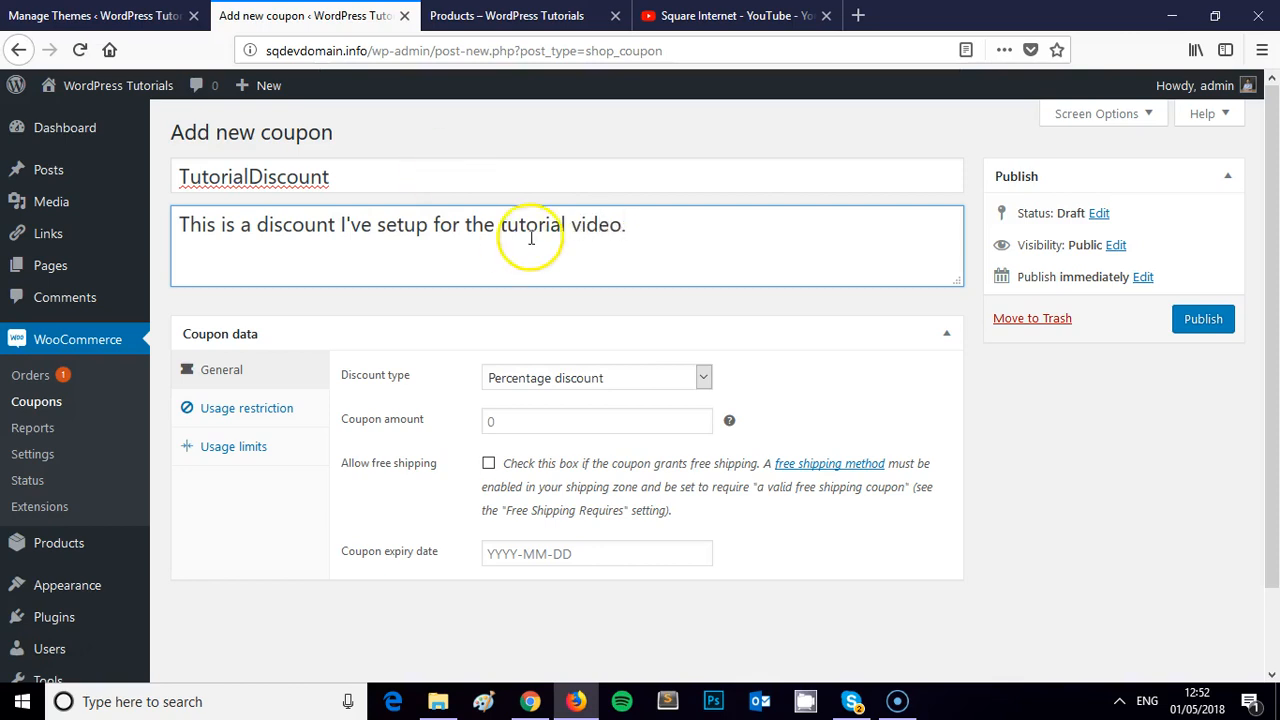
Choose Percentage discount as the coupon's discount type
scroll(534, 294, down, 2)
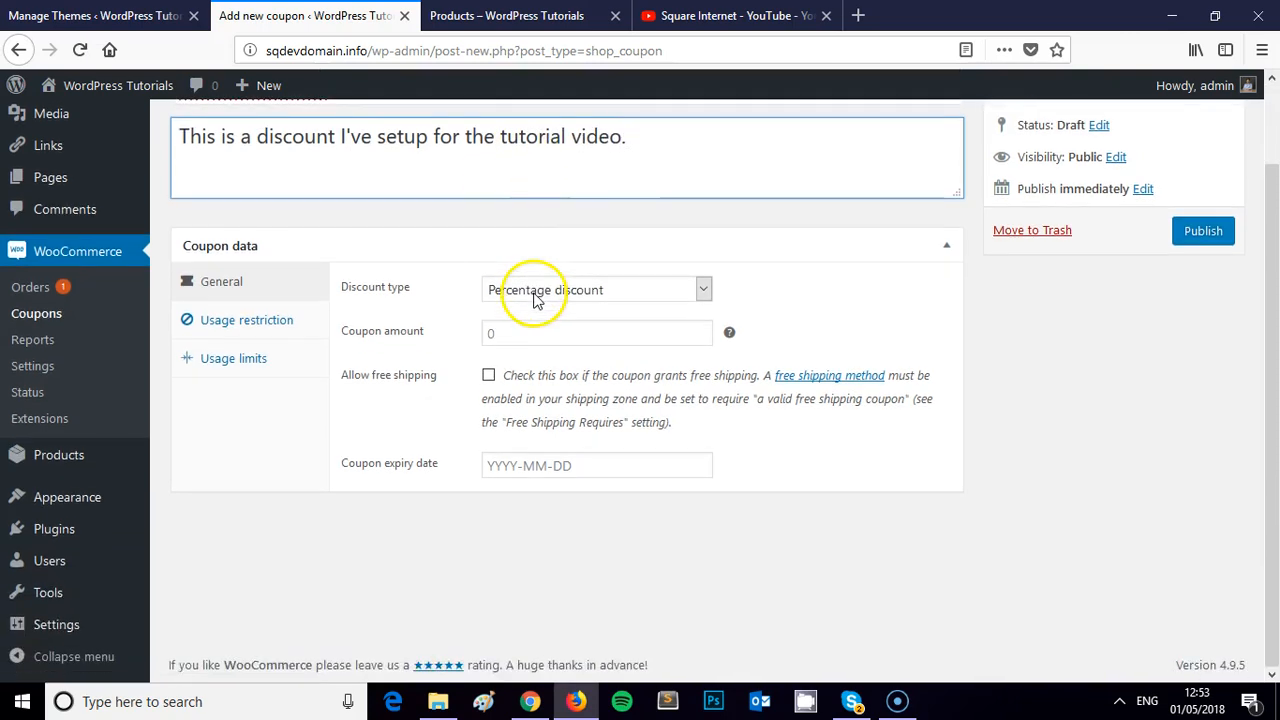
scroll(593, 375, up, 2)
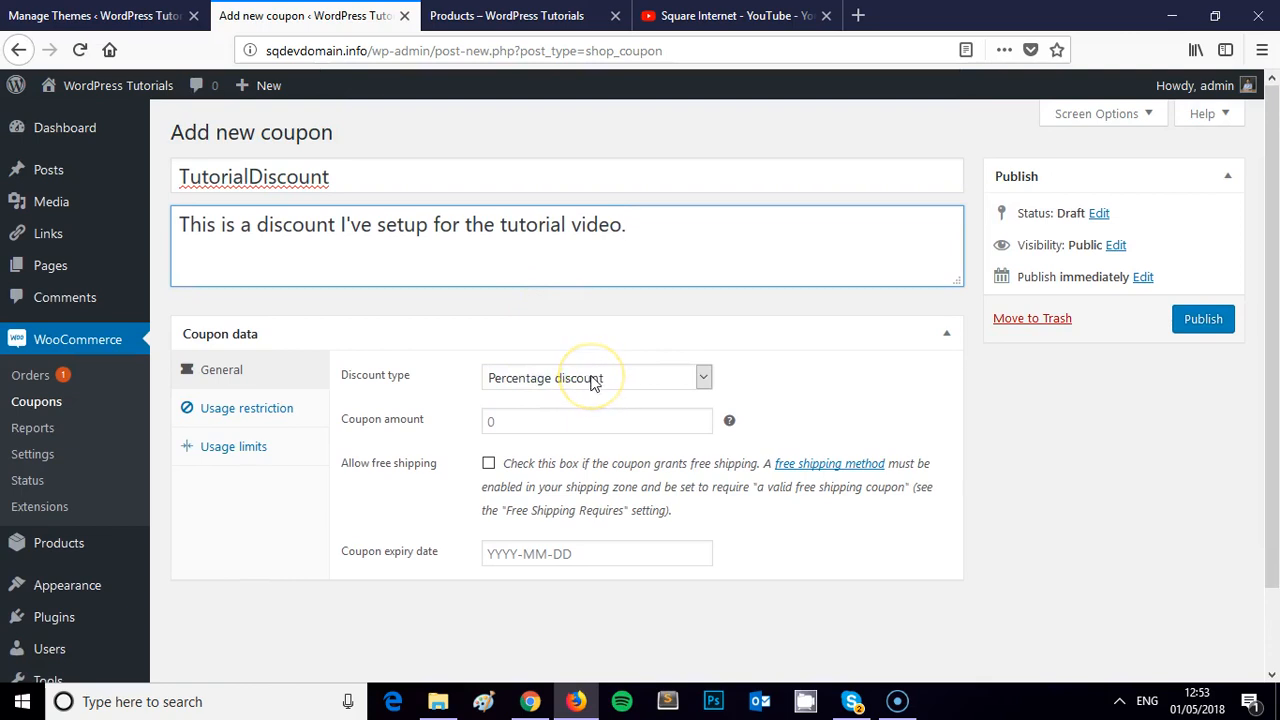
click(590, 379)
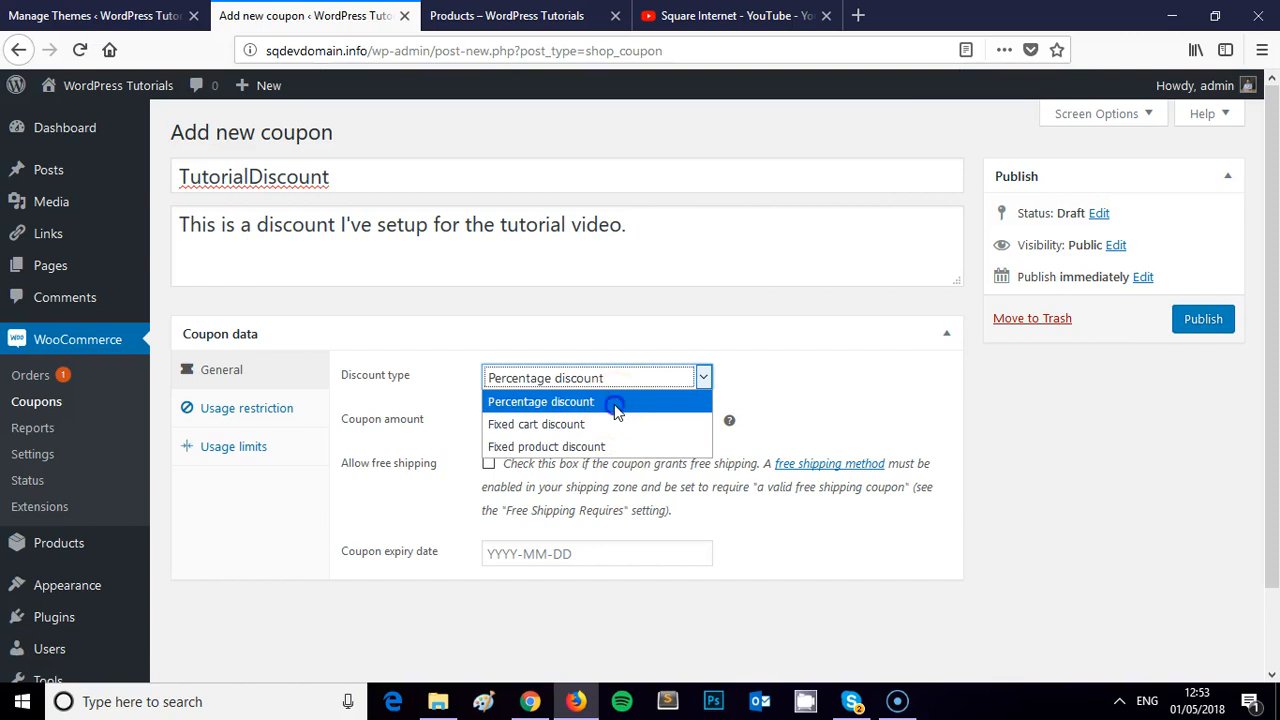
click(615, 404)
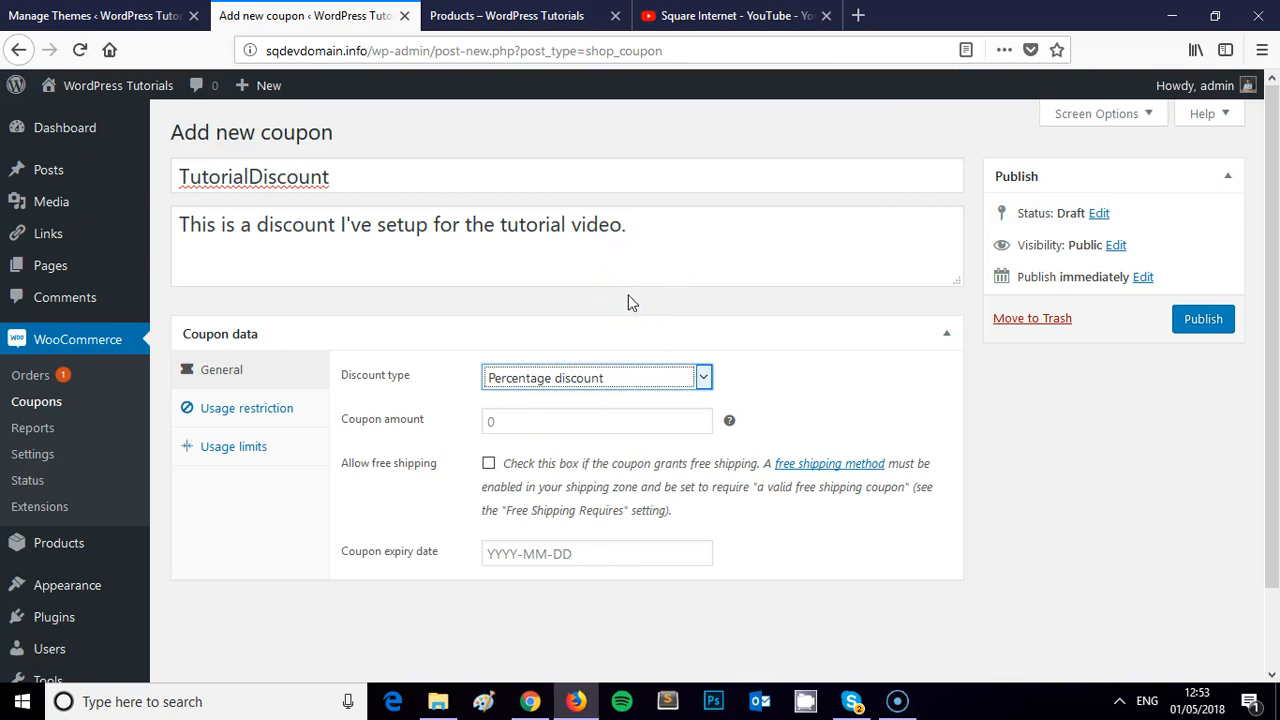
Replace the coupon code with NewCustomer18
click(276, 178)
double_click(276, 178)
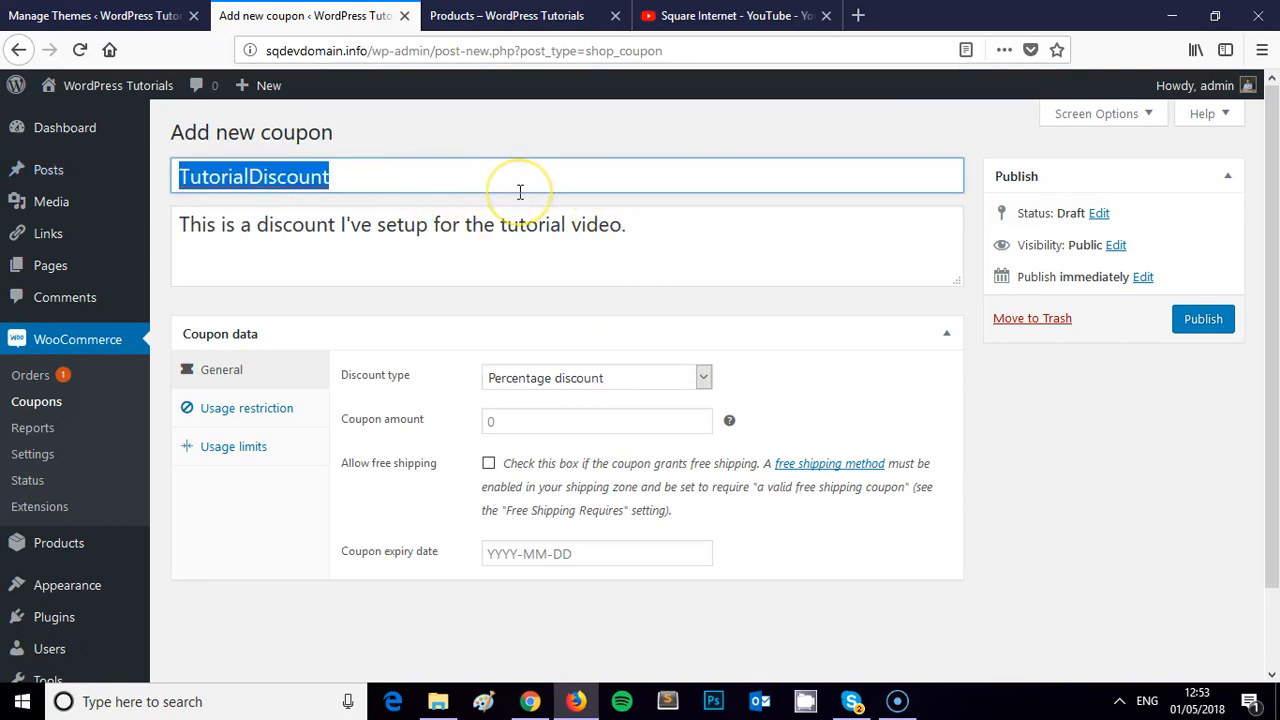
text(NewCustomer18)
Replace the coupon description with "This is a discount for new customers to my store in 2018. Get 10% off your first purchase, woo!"
drag(660, 245, 40, 233)
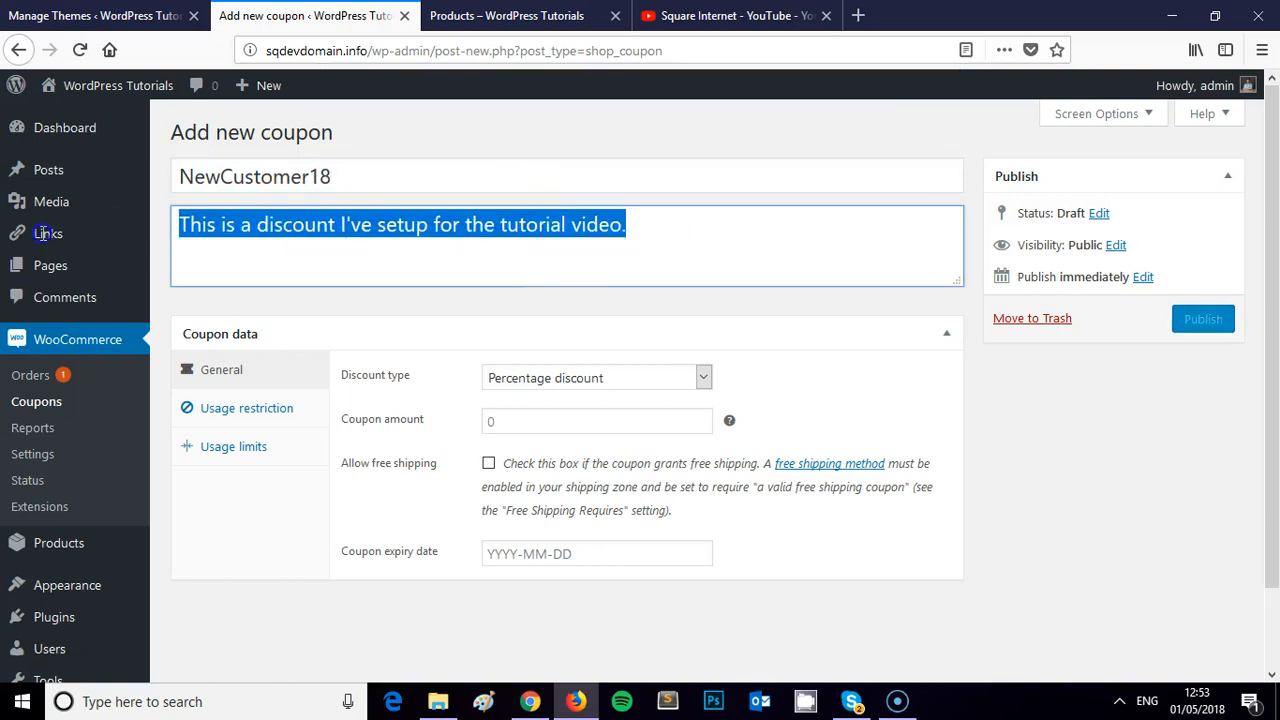
text(This is a discount for new customers to my store )
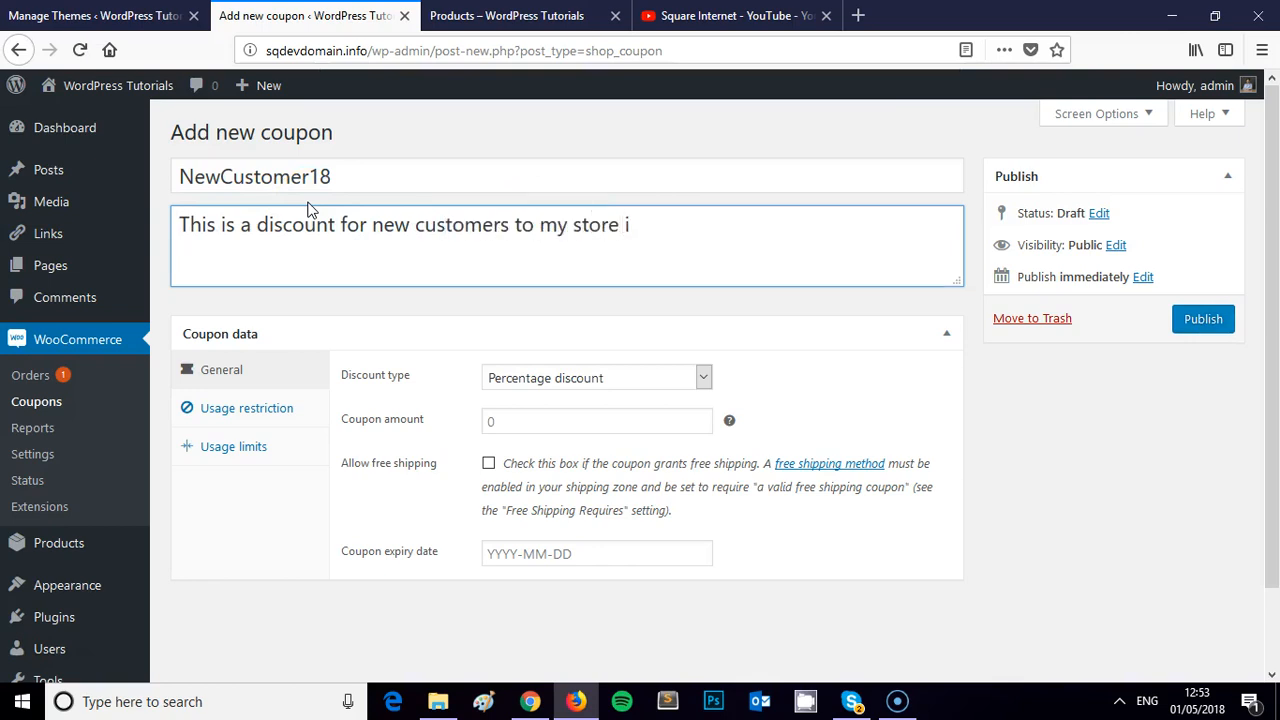
text(in 2018. Get 10% off your first pu)
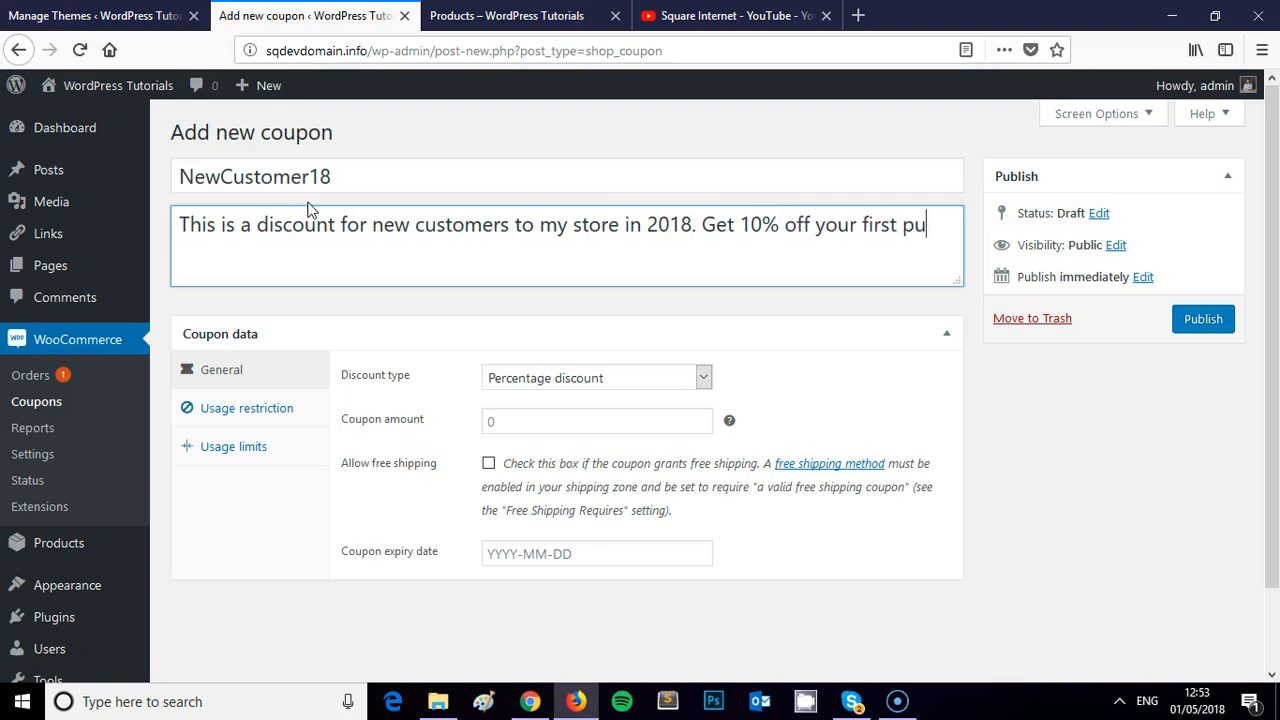
text(rchase, woo!)
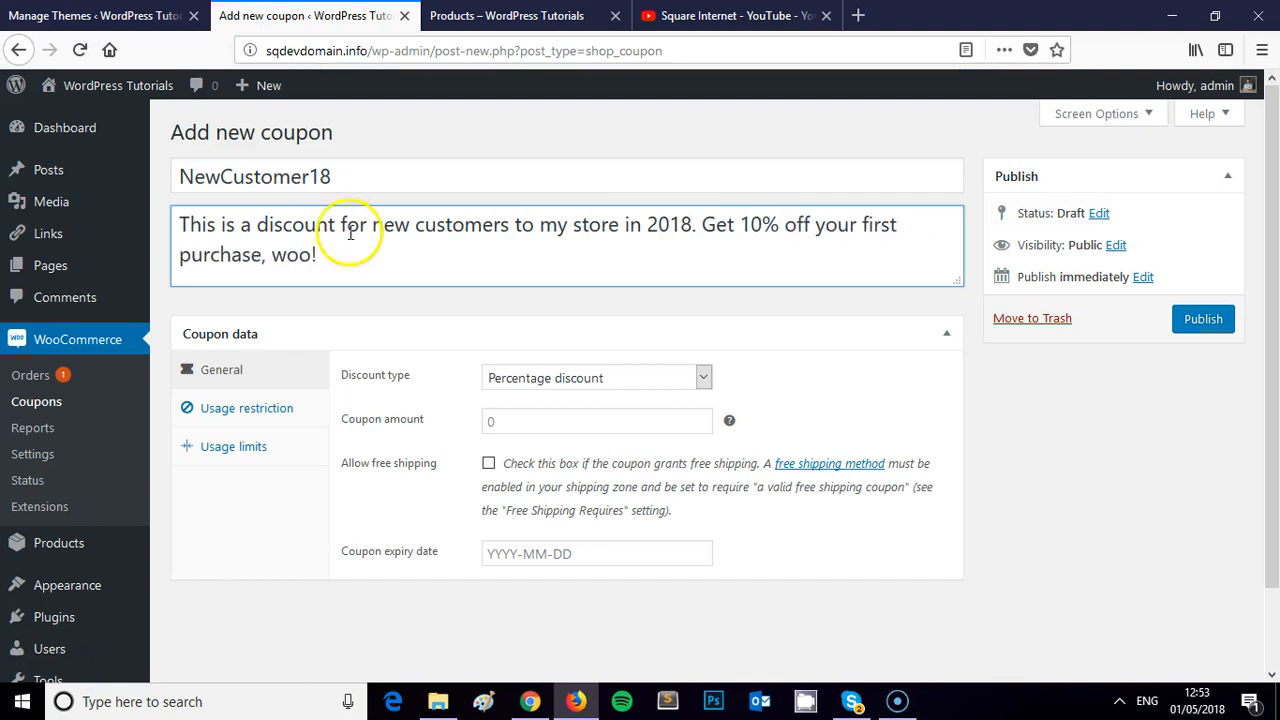
Set the coupon amount to 10 for the percentage discount
click(586, 419)
text(10)
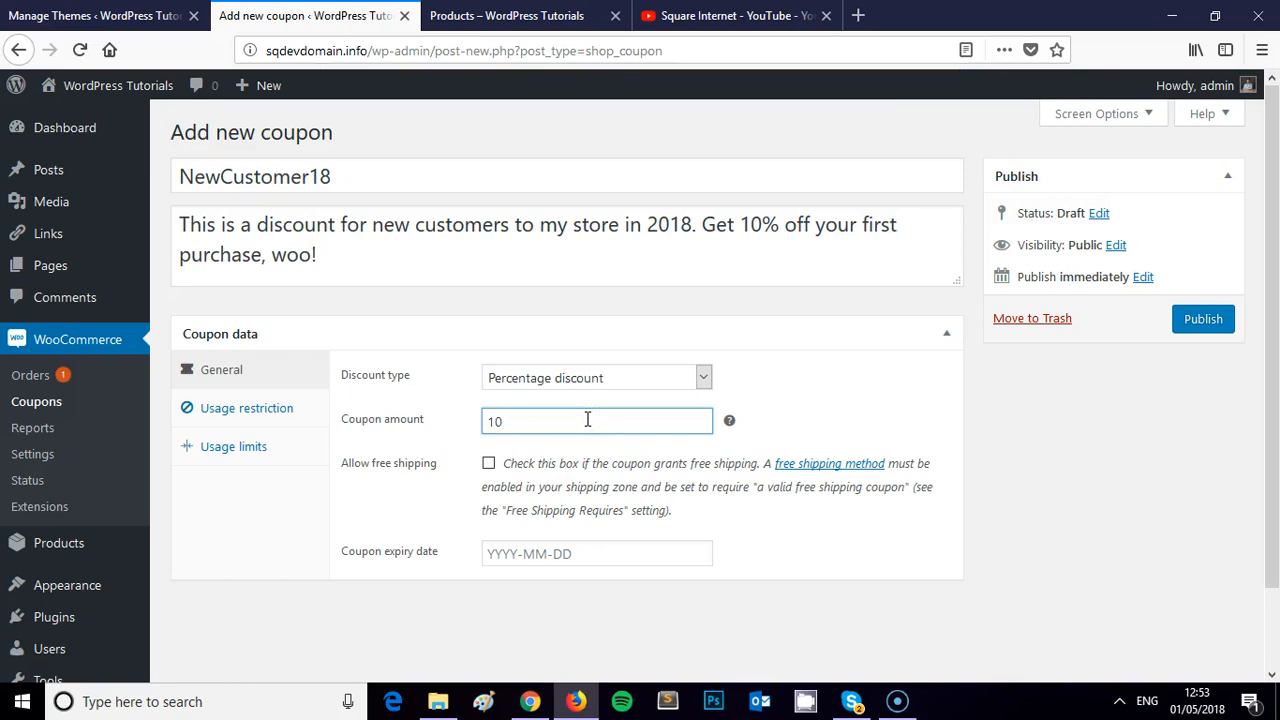
click(790, 418)
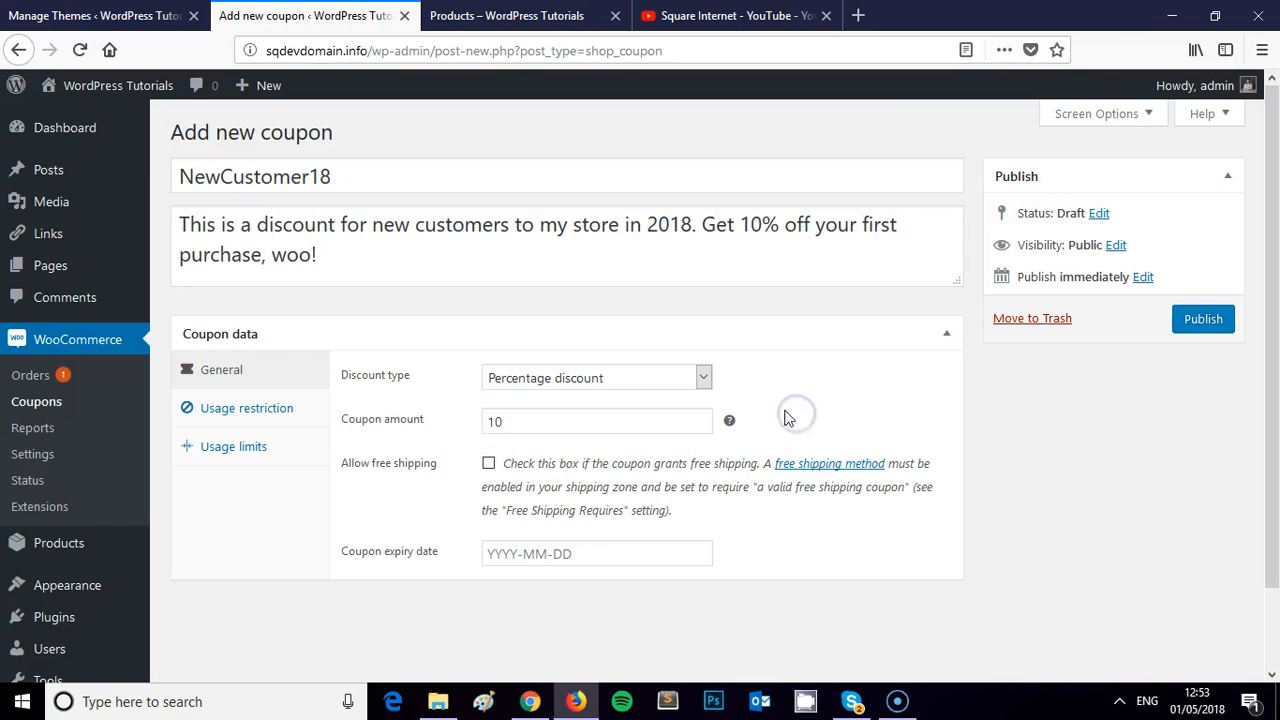
Set the coupon expiry date to 2018-06-01
scroll(785, 420, down, 2)
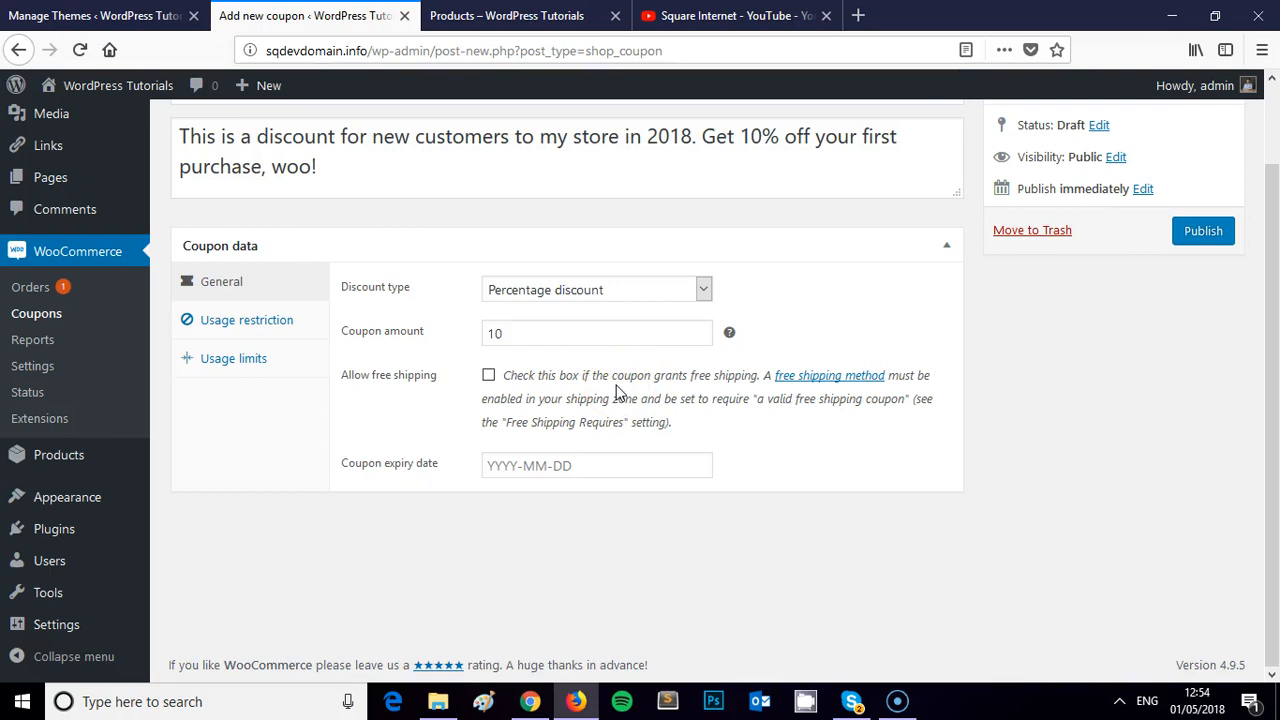
click(552, 465)
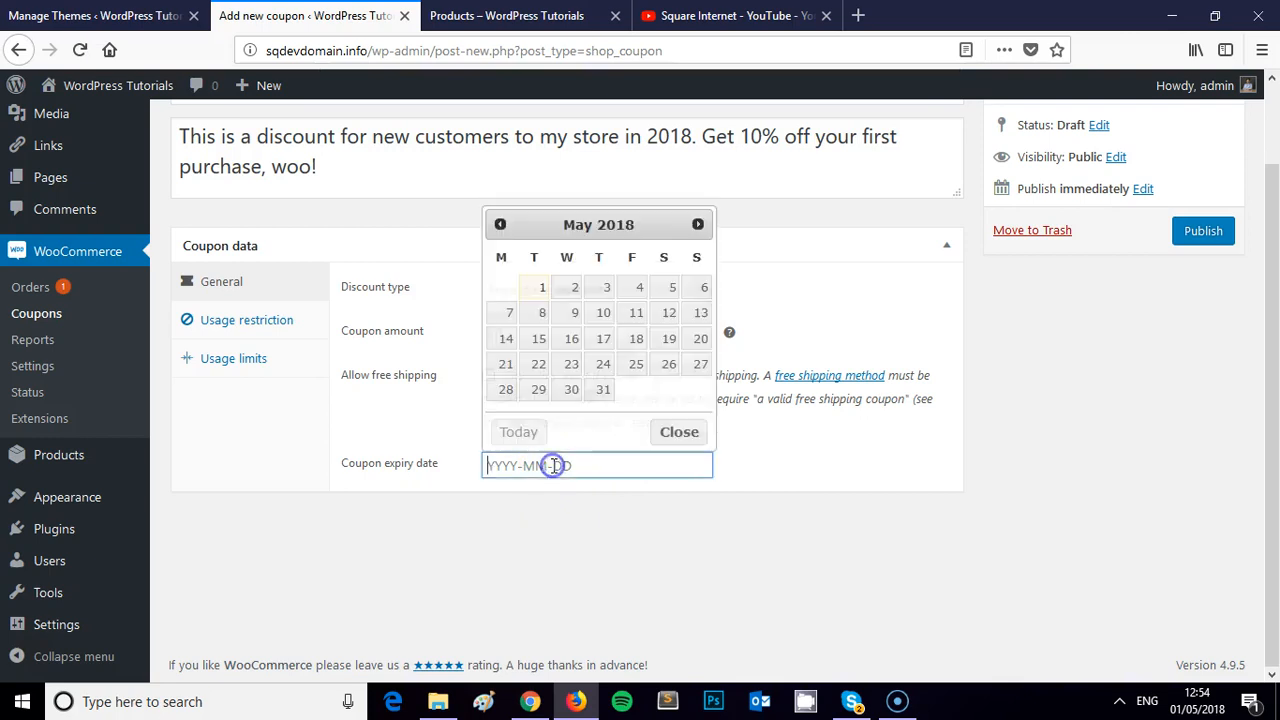
click(697, 224)
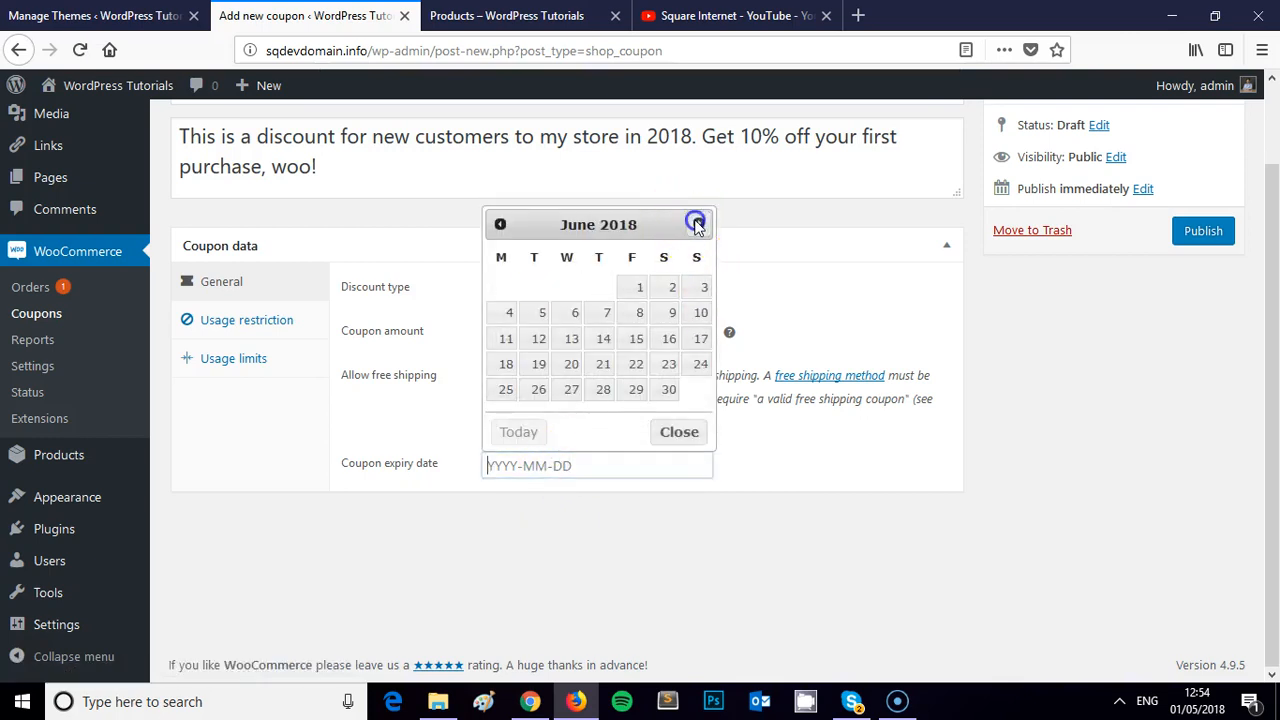
click(639, 287)
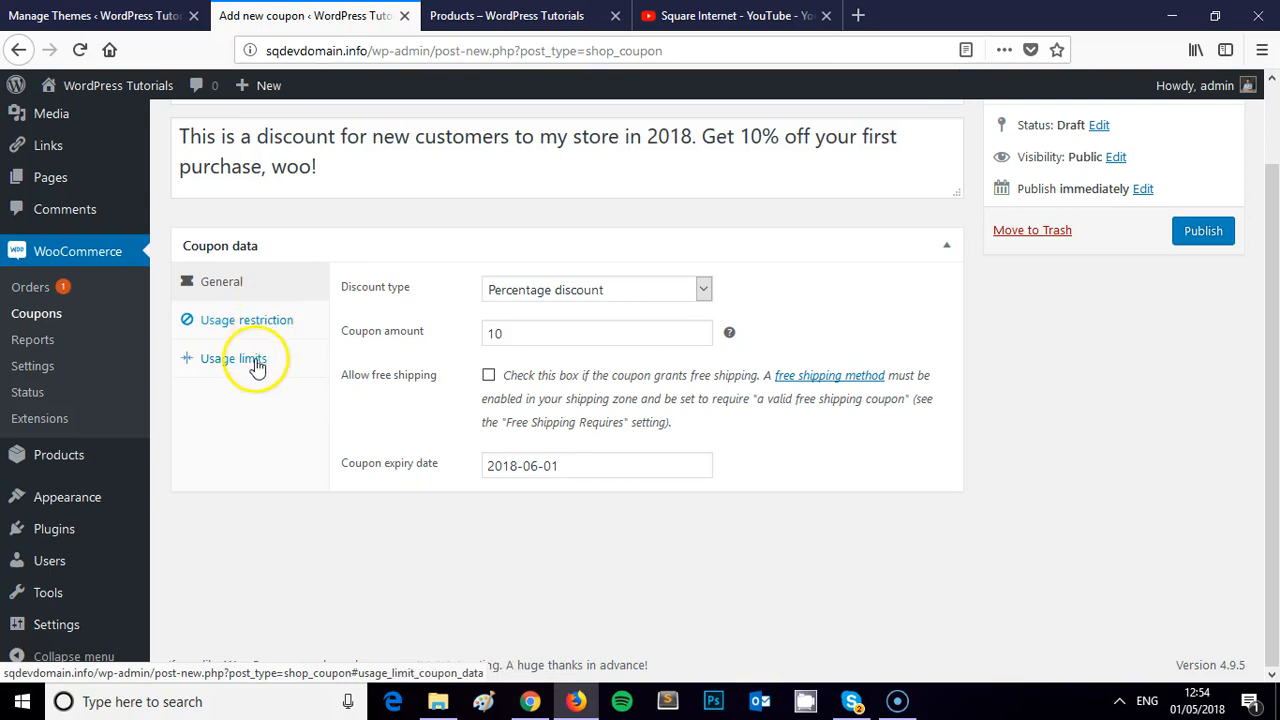
Open the coupon's usage restriction settings and review the spend, sale item, product, category and email options
scroll(543, 286, up, 2)
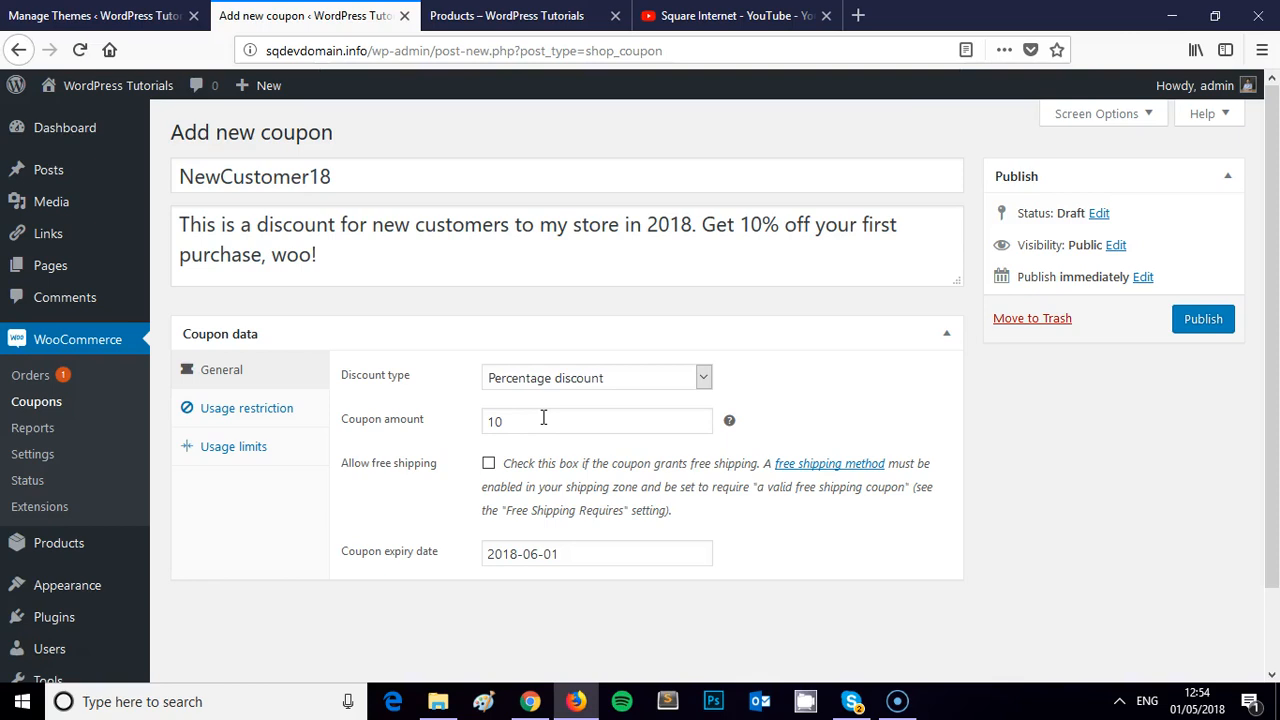
click(250, 410)
scroll(390, 458, down, 1)
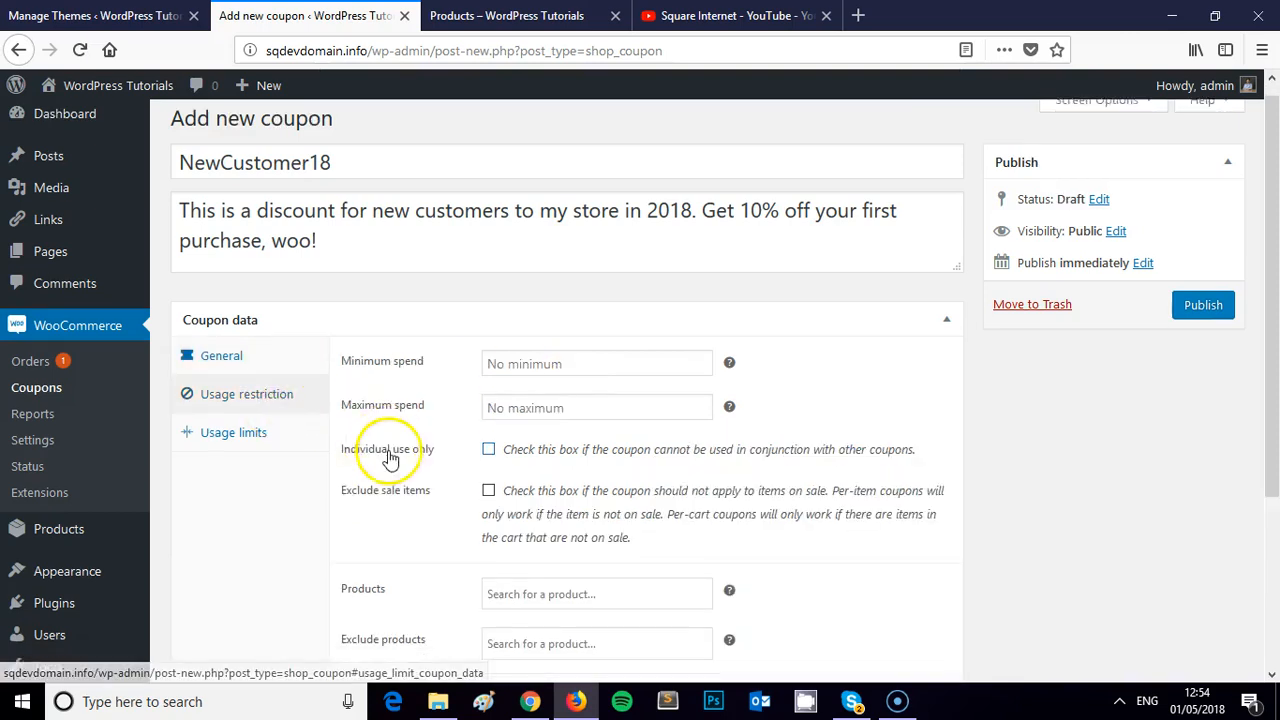
scroll(390, 458, down, 2)
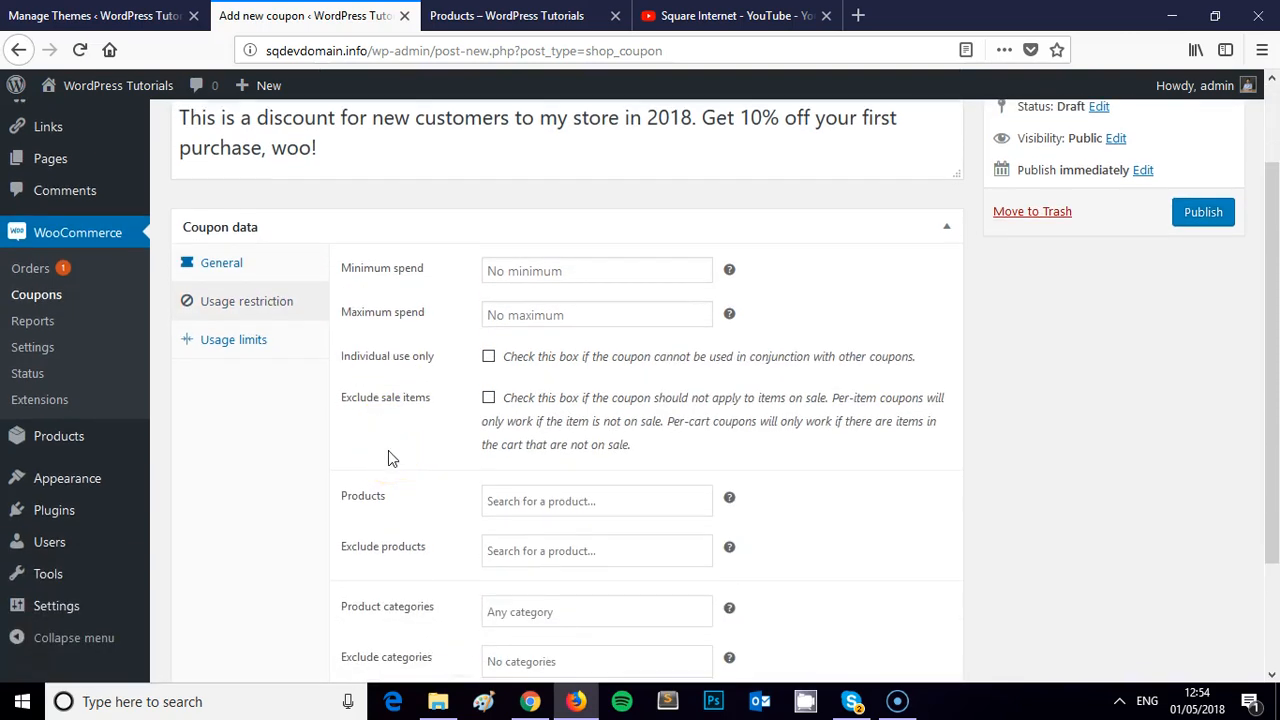
scroll(388, 451, up, 2)
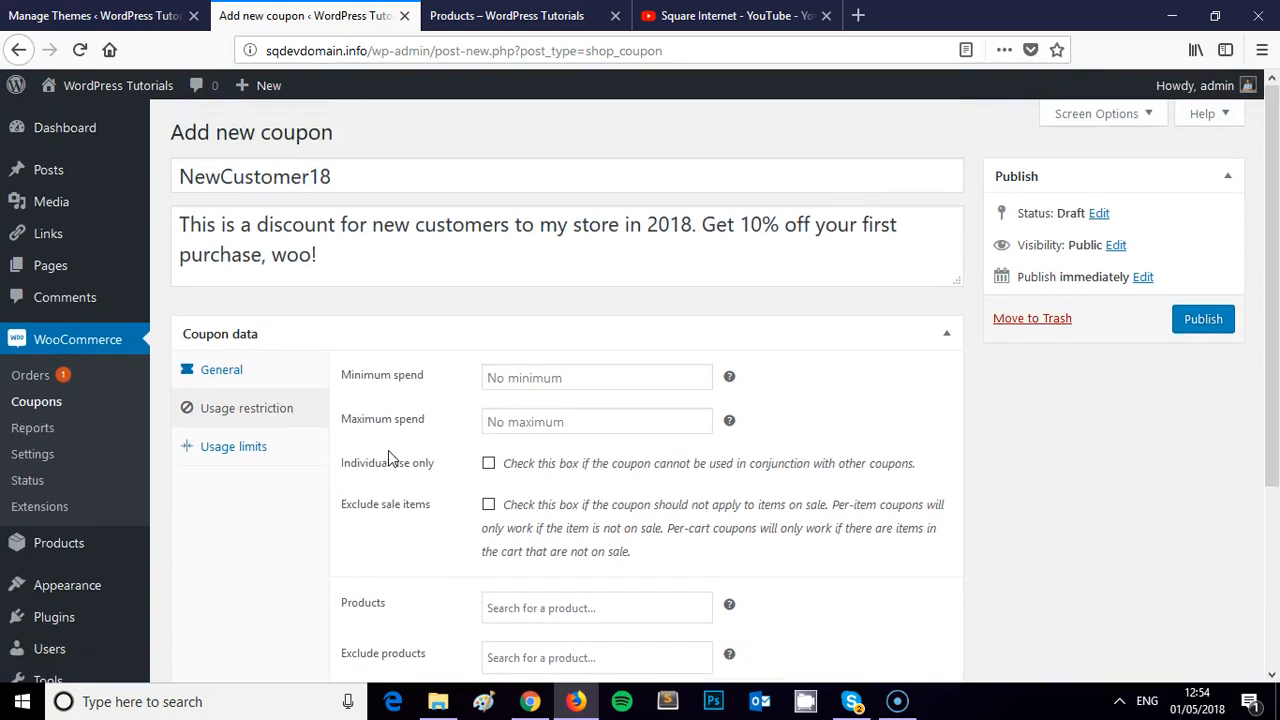
scroll(388, 456, down, 2)
scroll(388, 456, up, 2)
scroll(388, 456, down, 2)
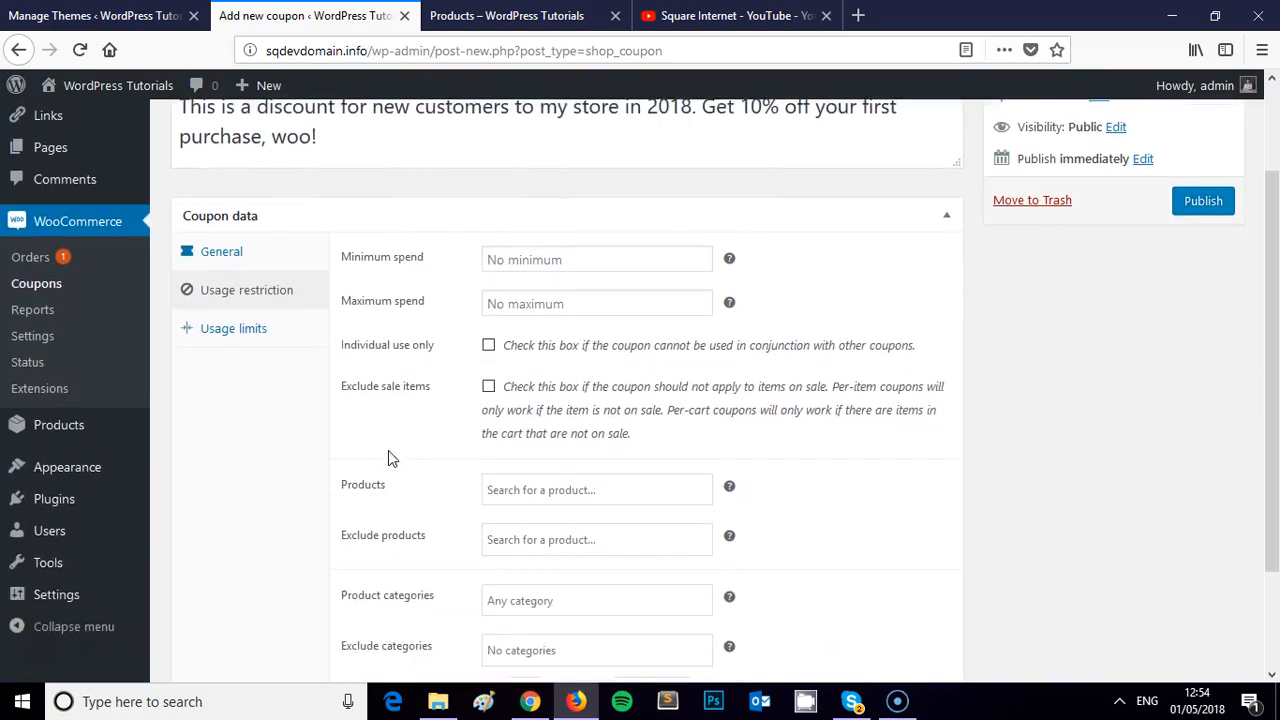
scroll(388, 455, down, 2)
scroll(388, 455, up, 4)
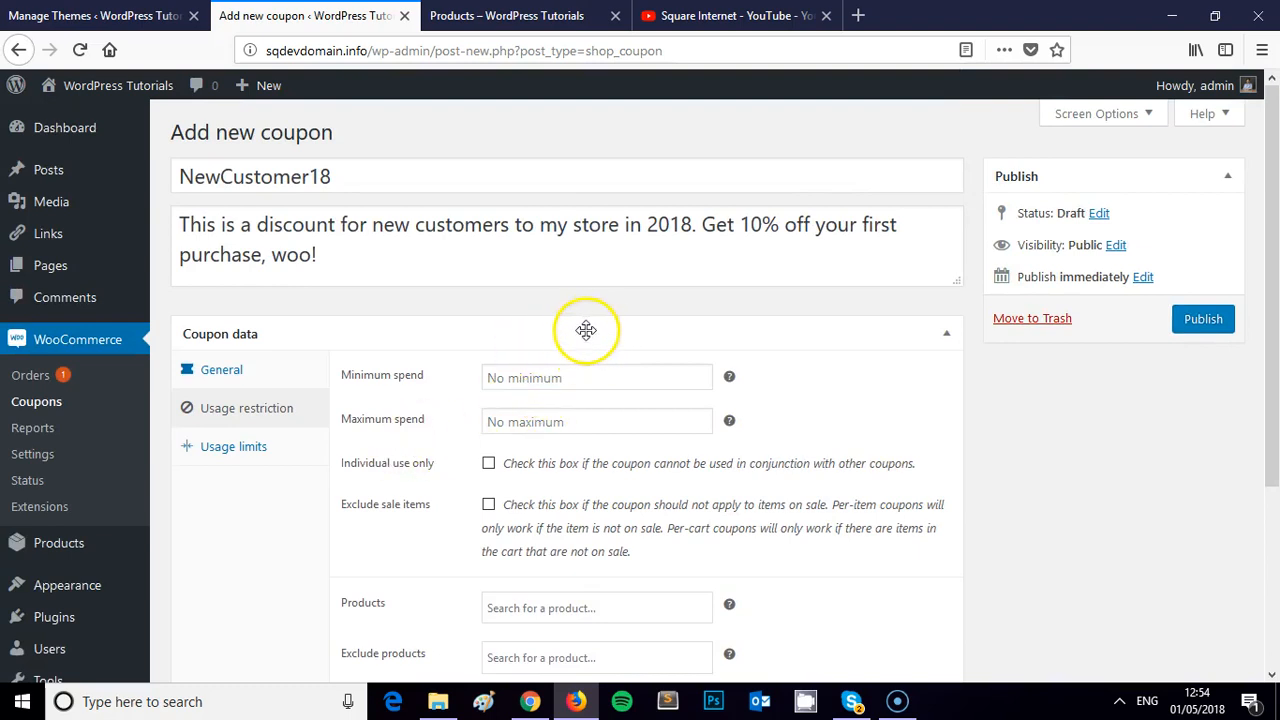
scroll(588, 330, down, 2)
scroll(563, 266, up, 2)
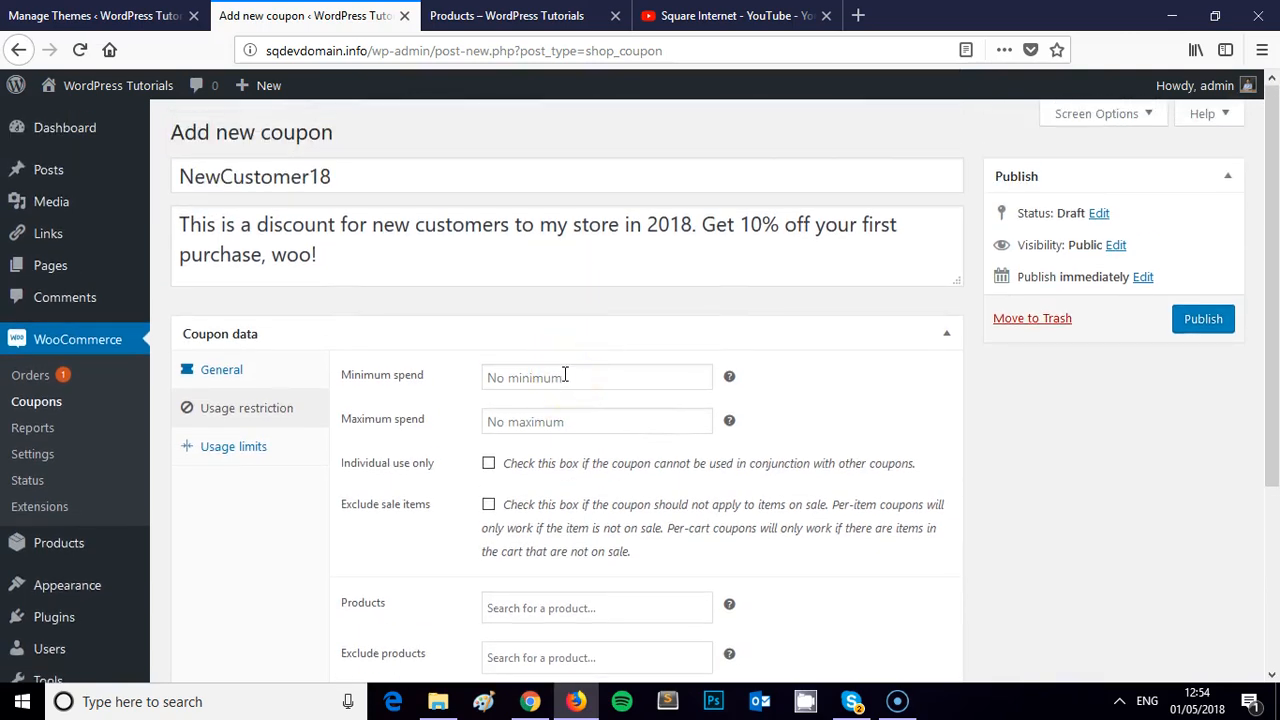
Set the coupon's minimum spend to 100 and check the help note for that field
click(562, 376)
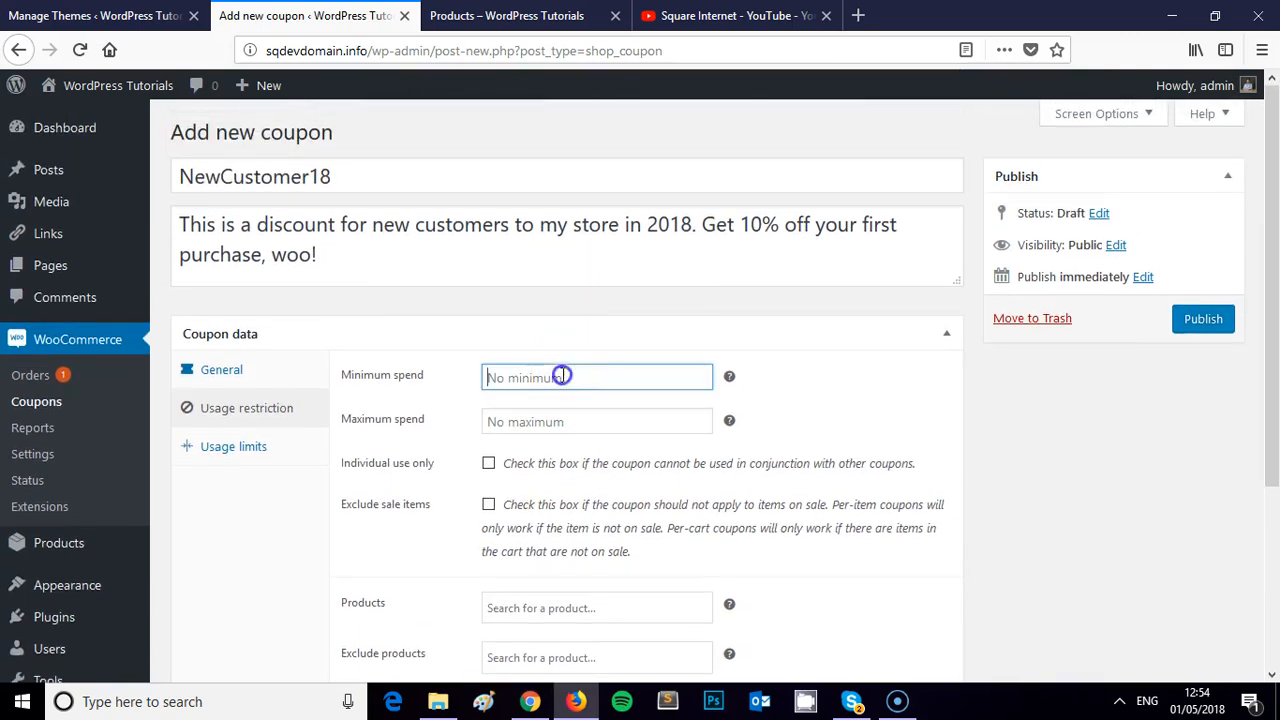
click(814, 371)
click(731, 377)
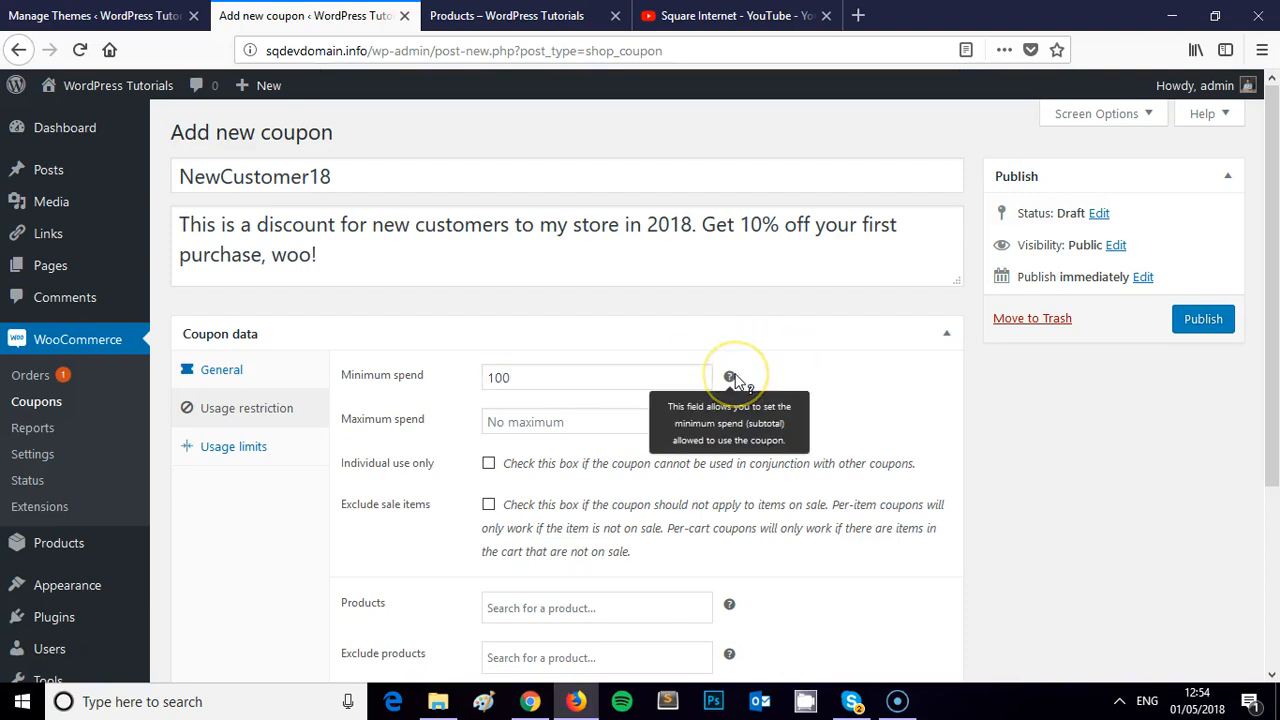
Set the coupon's maximum spend to 1000 and its minimum spend to 25
scroll(611, 334, down, 3)
click(569, 209)
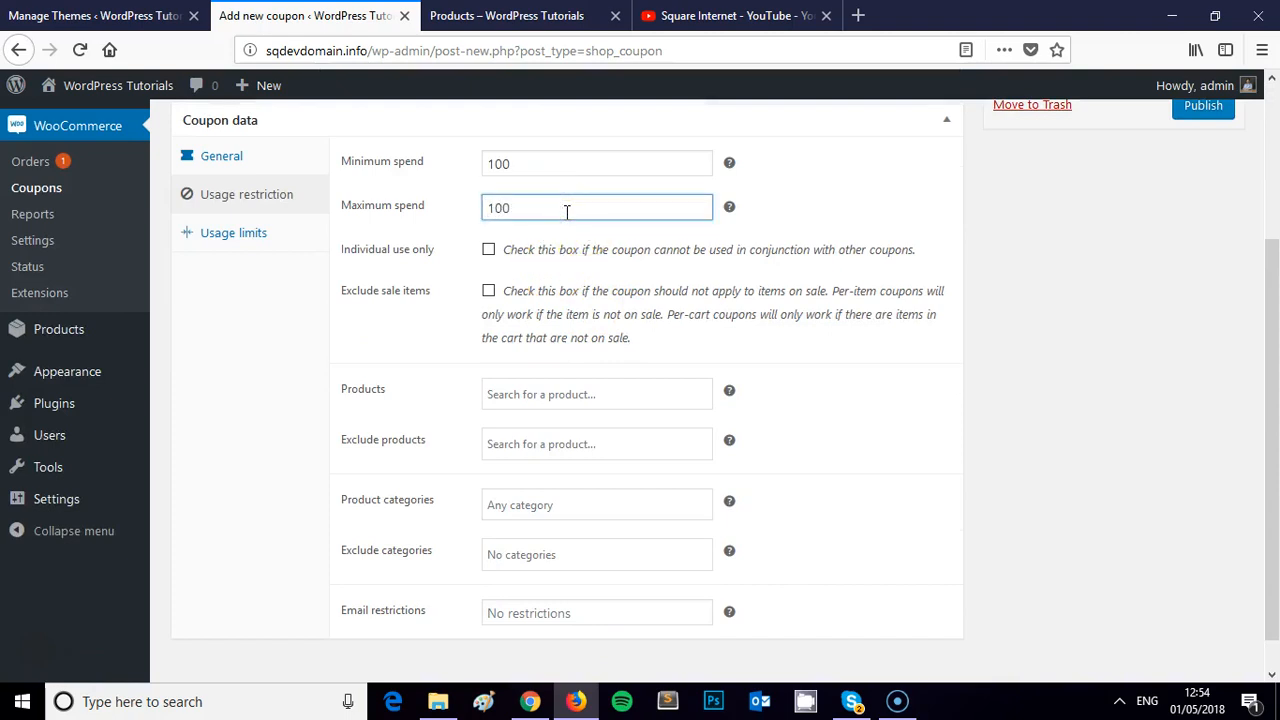
click(529, 165)
scroll(543, 251, up, 2)
drag(543, 274, 632, 243)
Enable individual use only so the coupon cannot be combined with other coupons
click(848, 341)
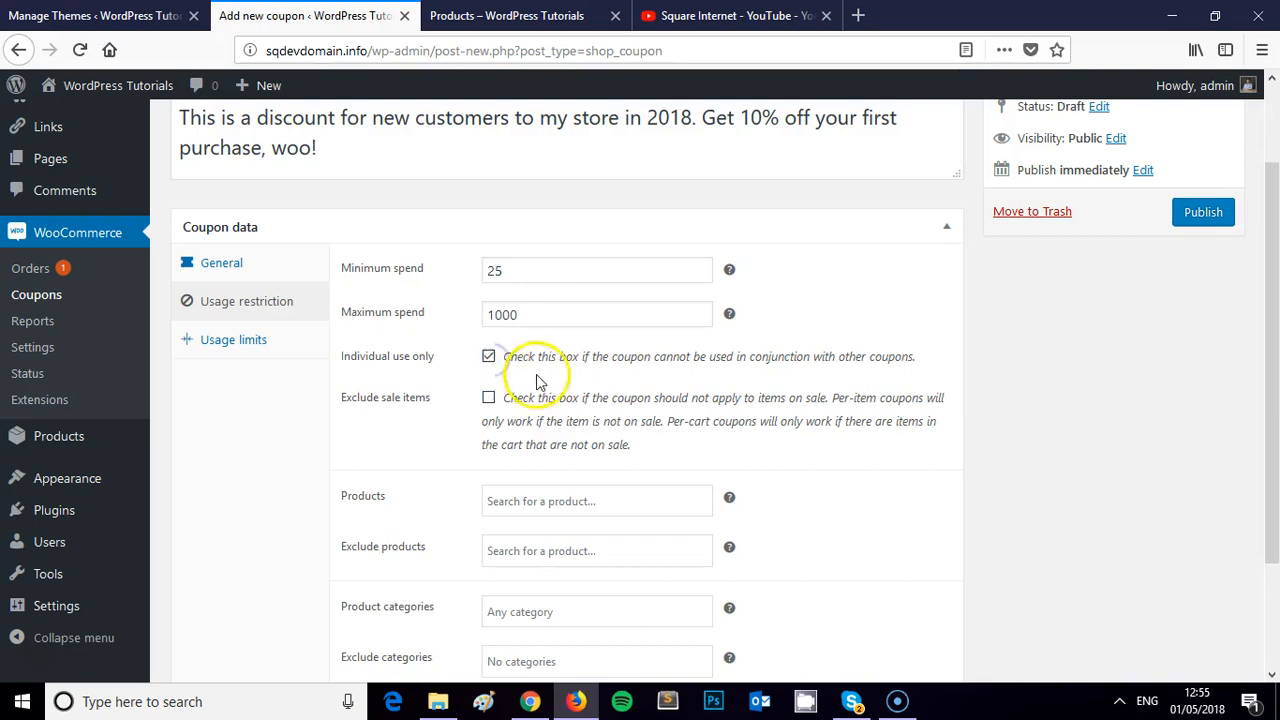
scroll(537, 381, down, 2)
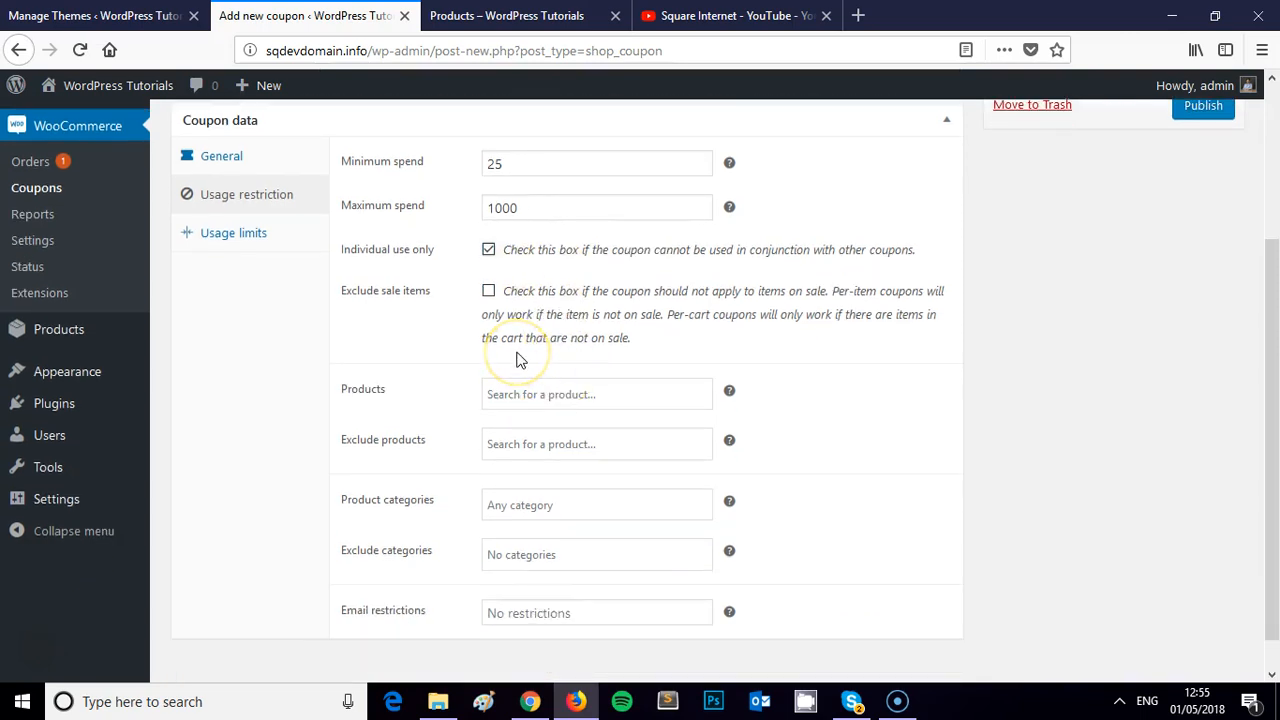
click(568, 340)
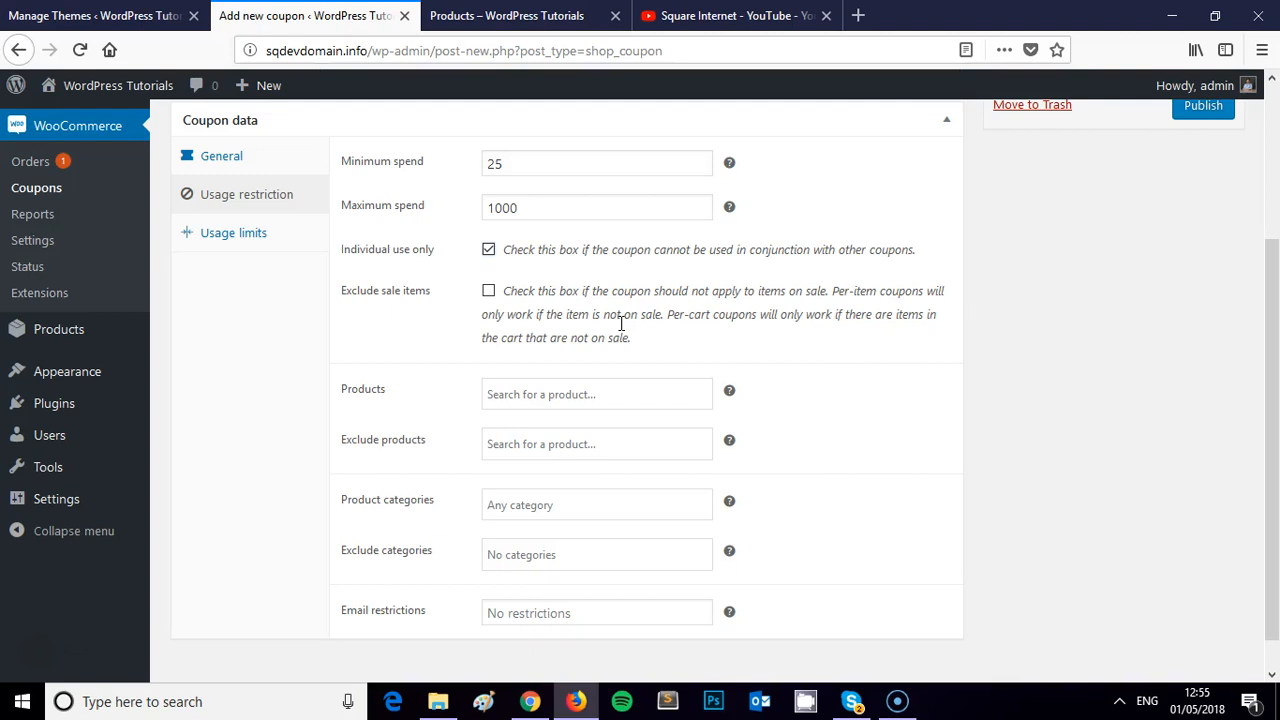
Enable the exclude sale items restriction so the coupon does not apply to products on sale
scroll(600, 326, up, 2)
scroll(580, 329, down, 1)
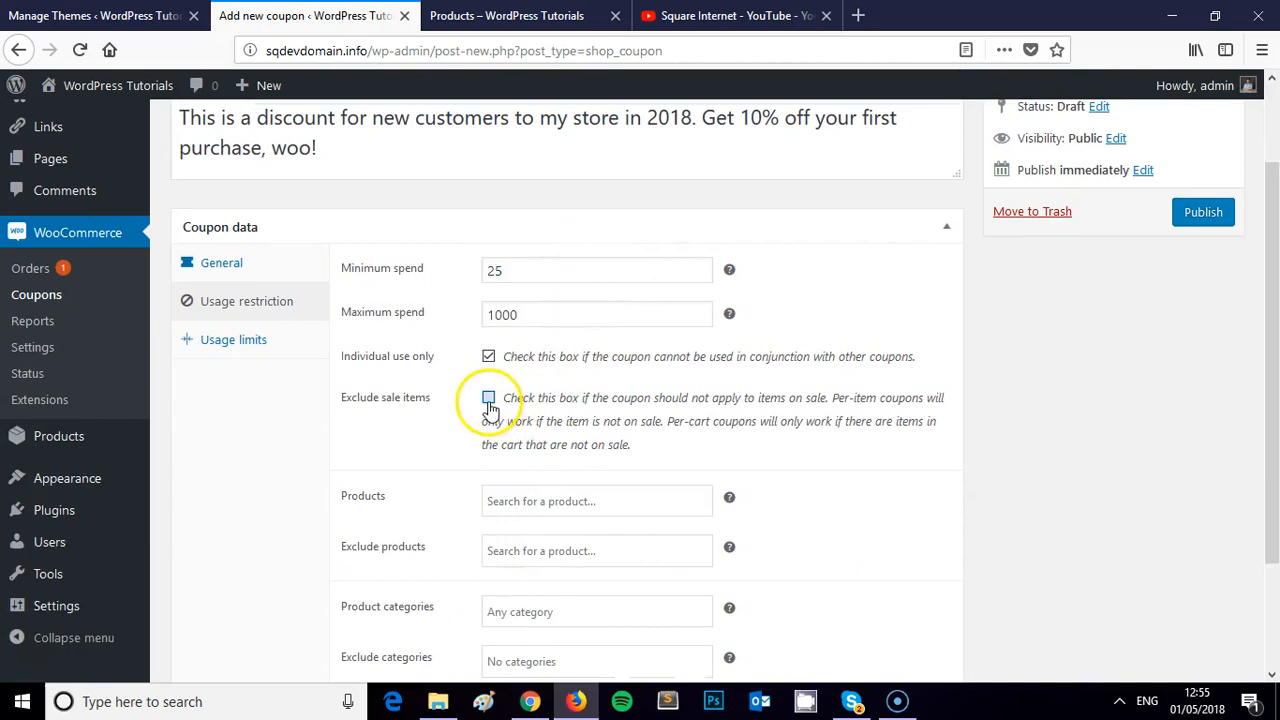
click(489, 398)
scroll(600, 380, down, 3)
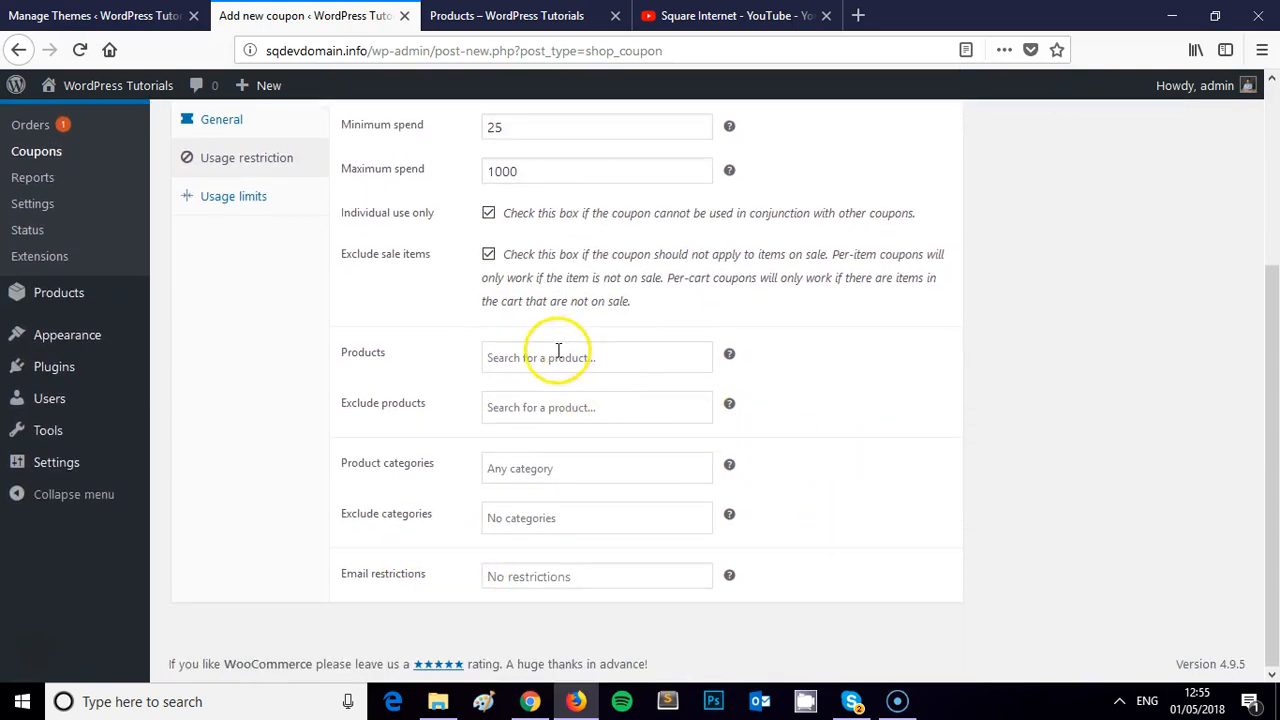
scroll(560, 348, up, 3)
scroll(565, 362, down, 3)
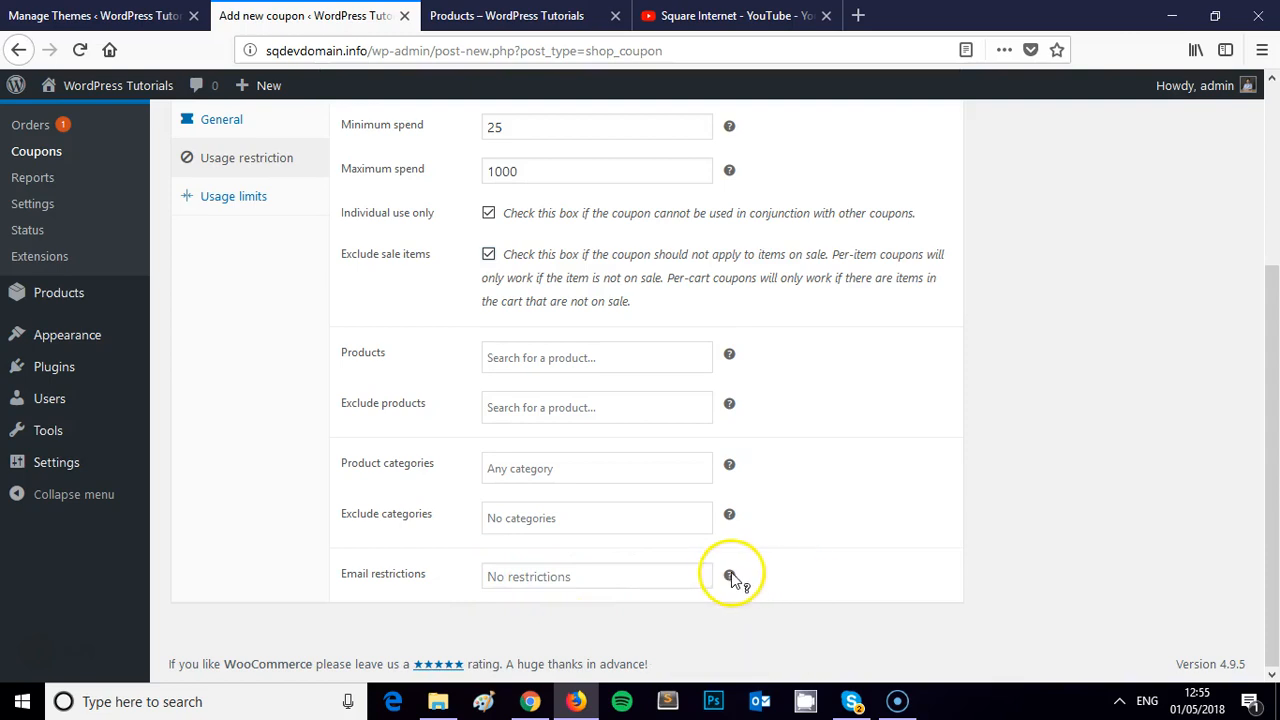
Read the help note for email restrictions and compare that field with the coupon's code and description
mouse_move(731, 578)
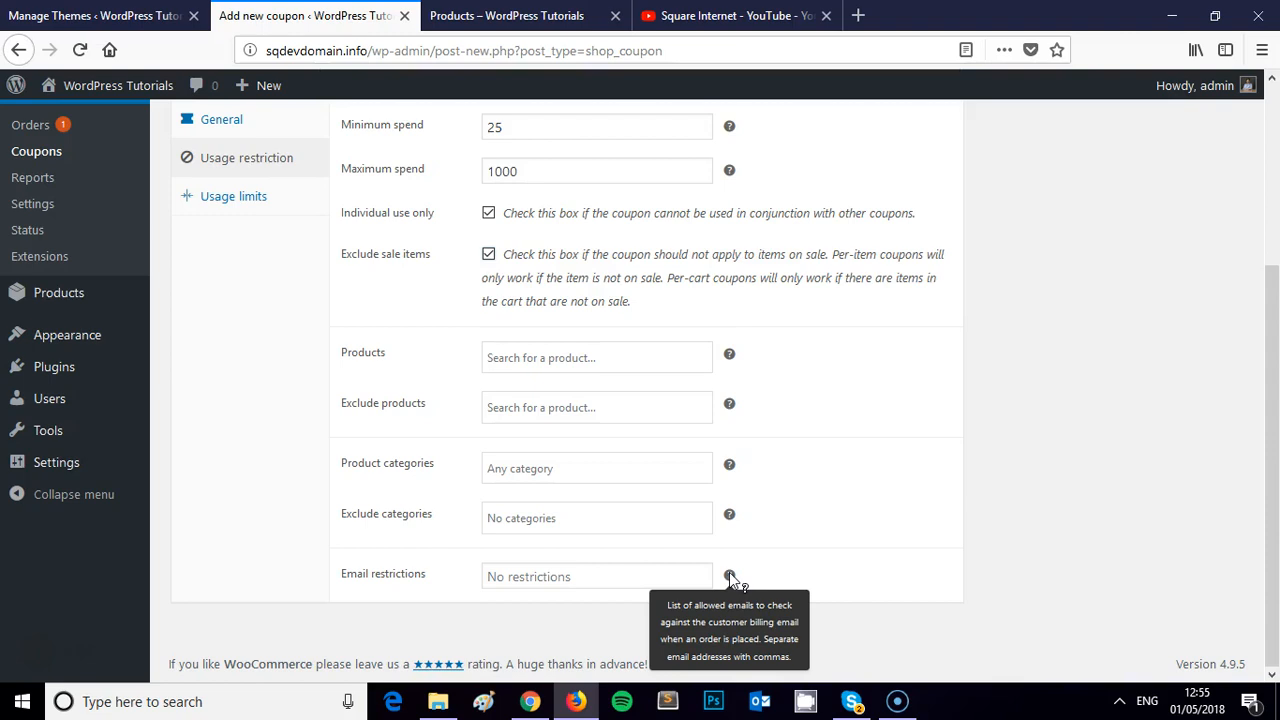
scroll(700, 428, up, 3)
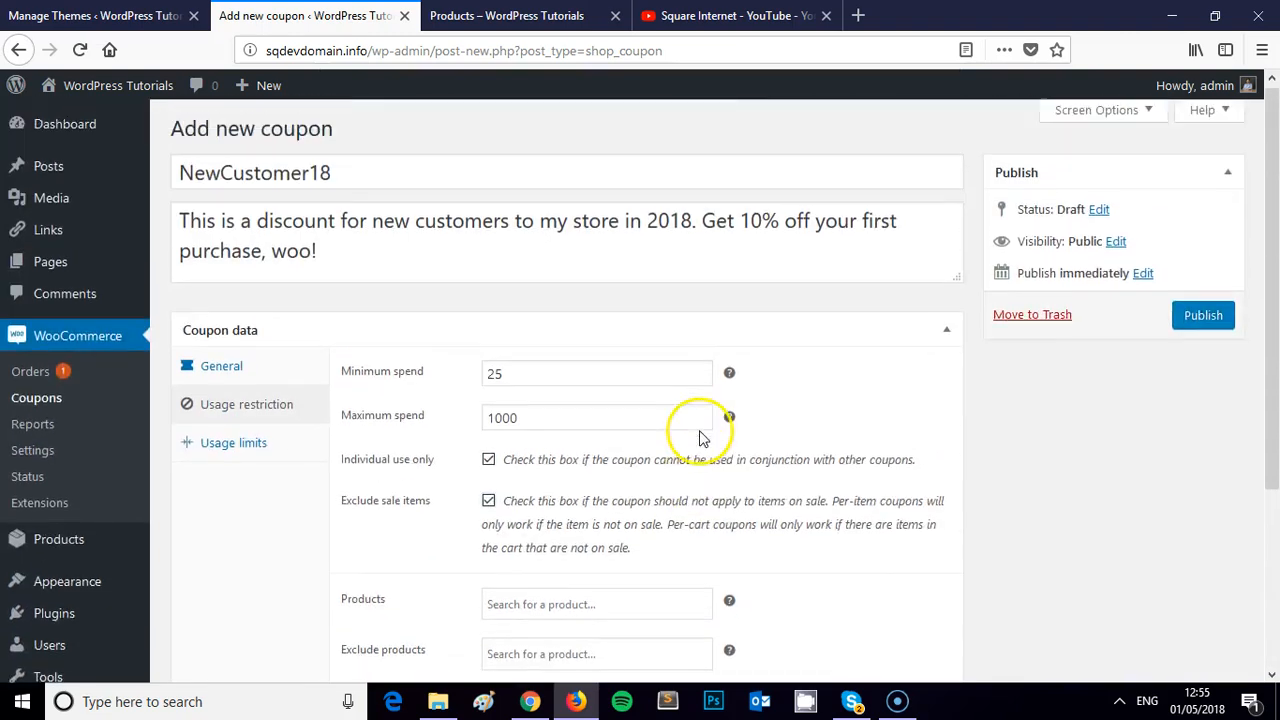
scroll(700, 428, up, 1)
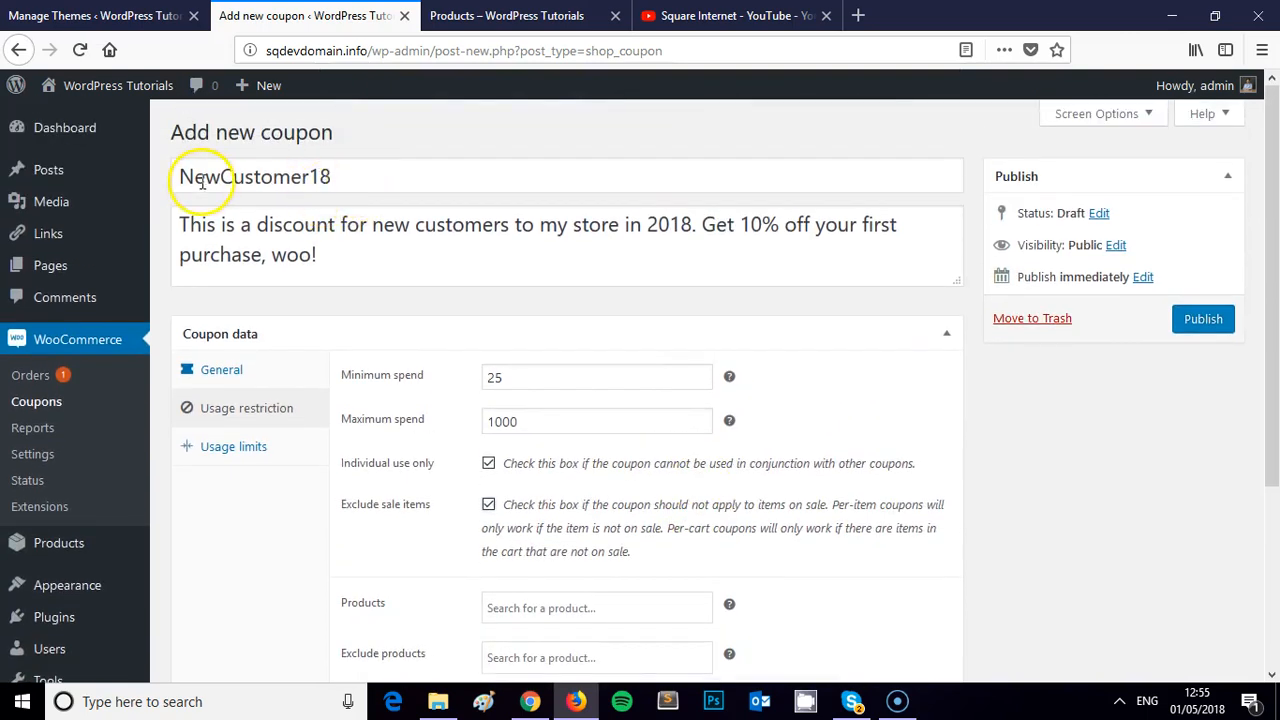
scroll(433, 310, down, 4)
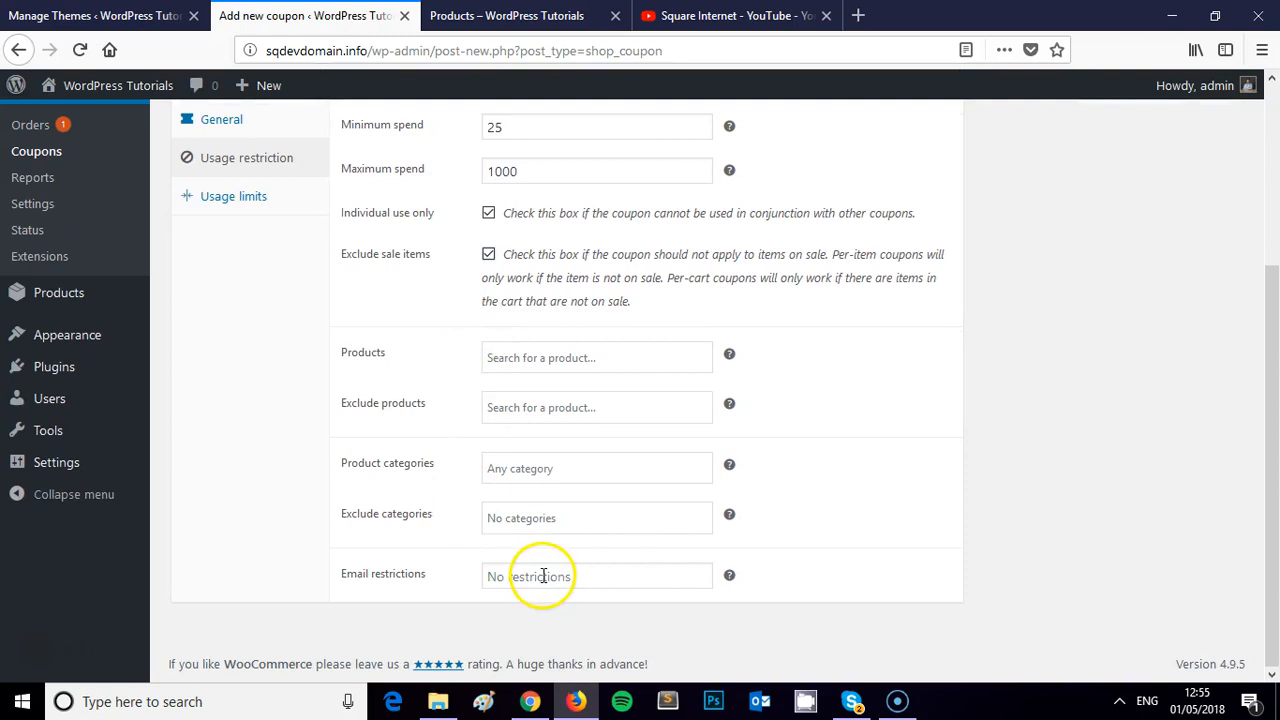
scroll(506, 571, up, 2)
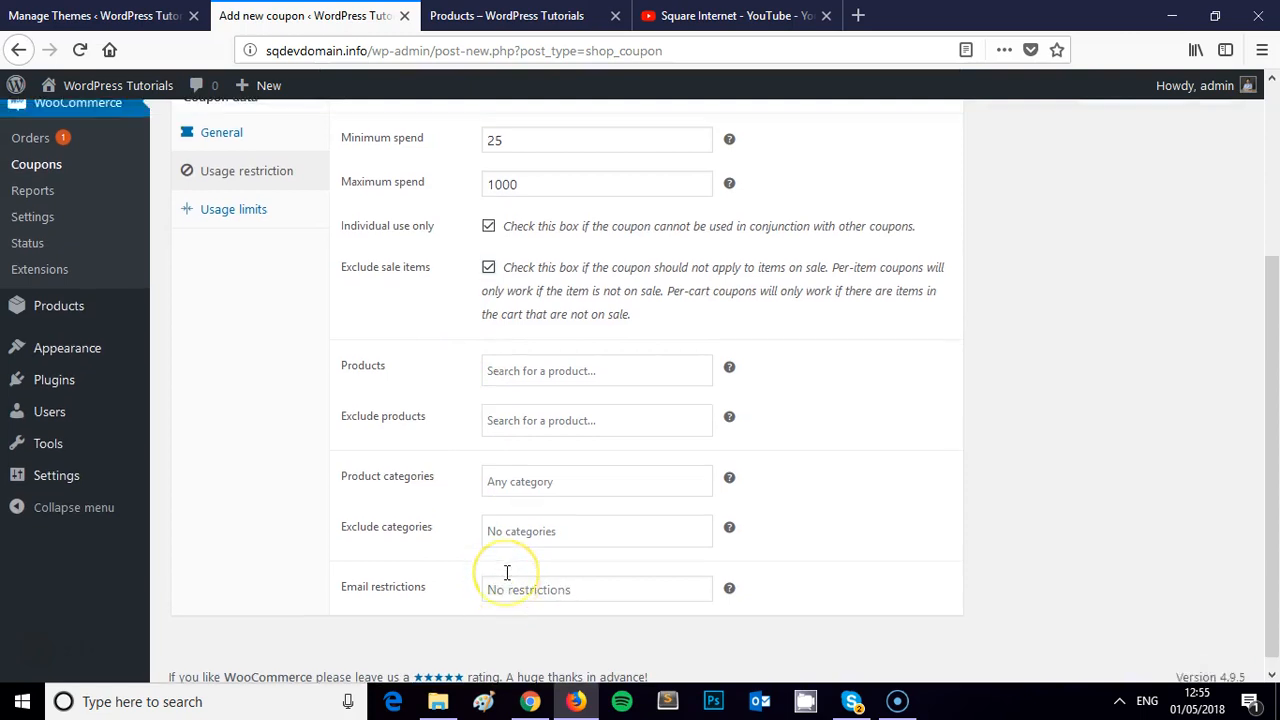
scroll(506, 569, down, 2)
click(535, 580)
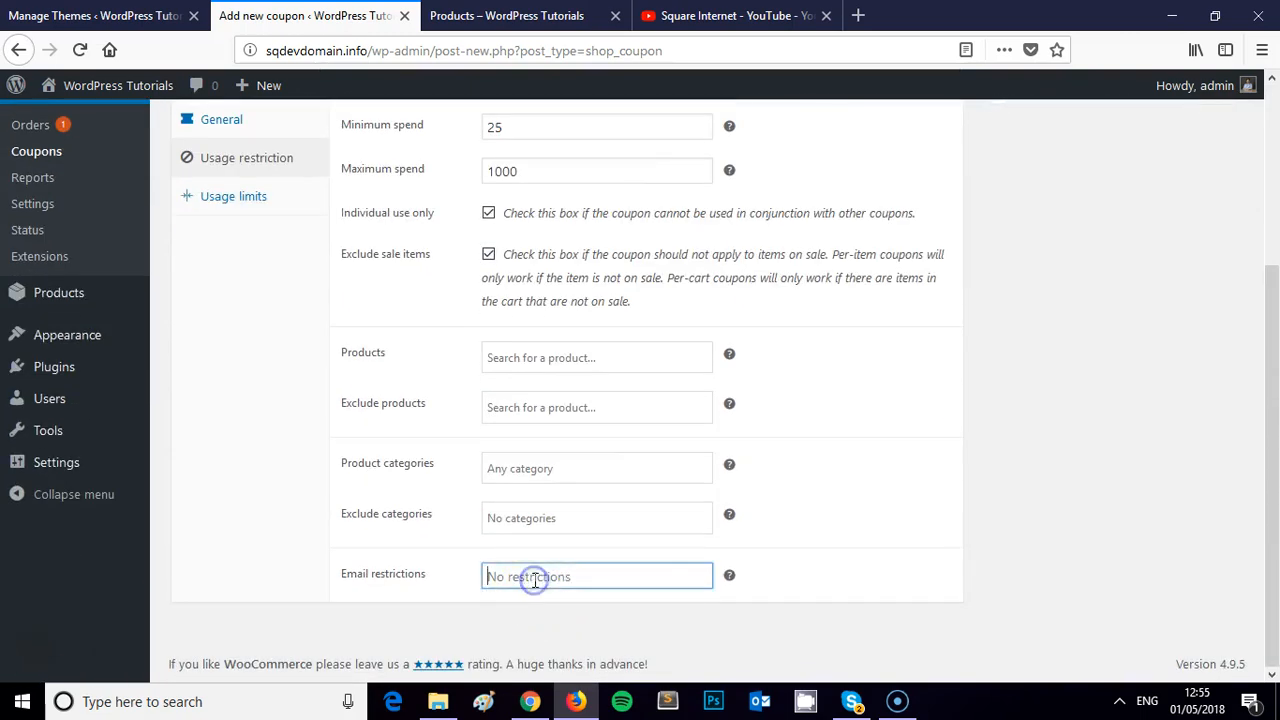
scroll(535, 578, up, 4)
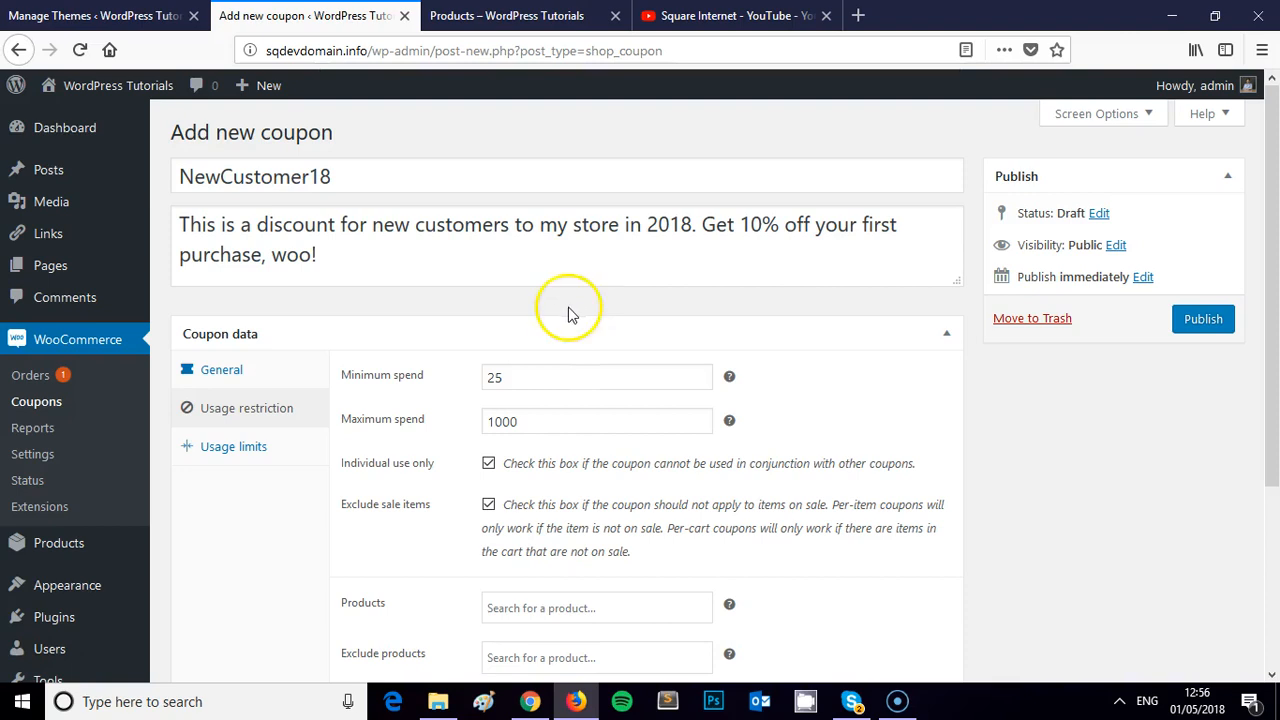
Review the coupon's general discount settings and go back over its usage restrictions
click(230, 370)
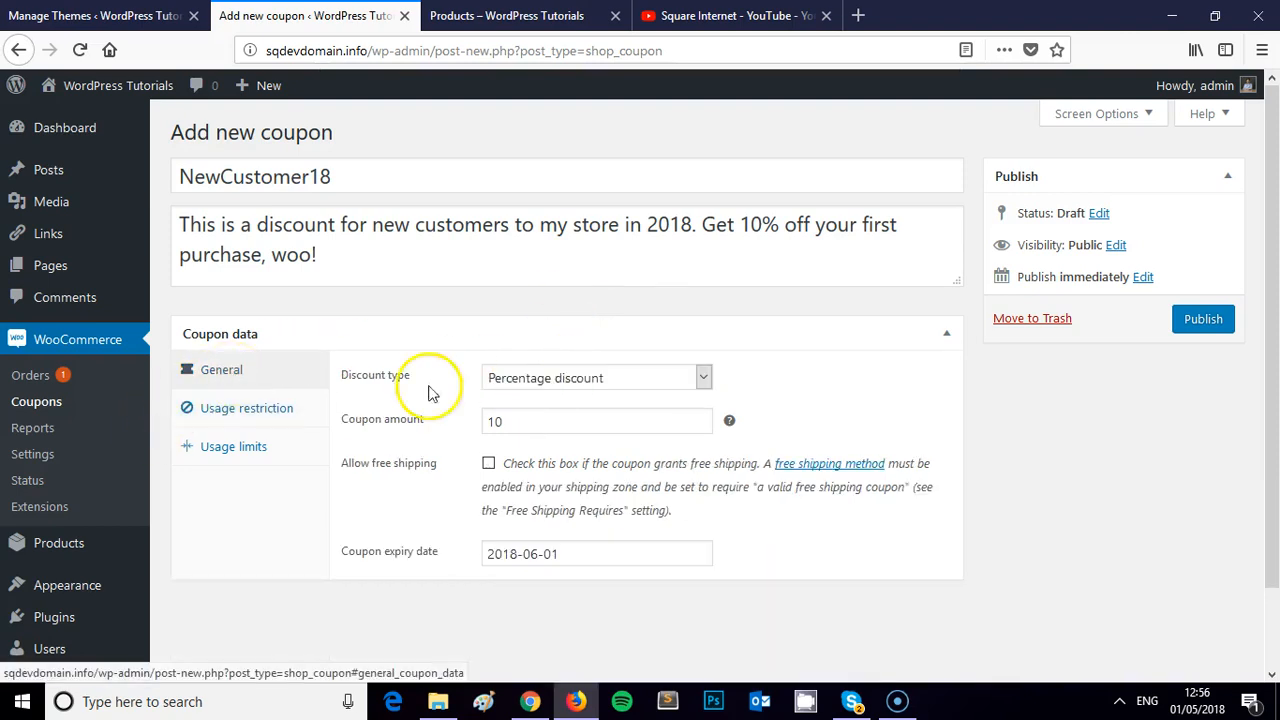
click(205, 412)
scroll(600, 460, down, 3)
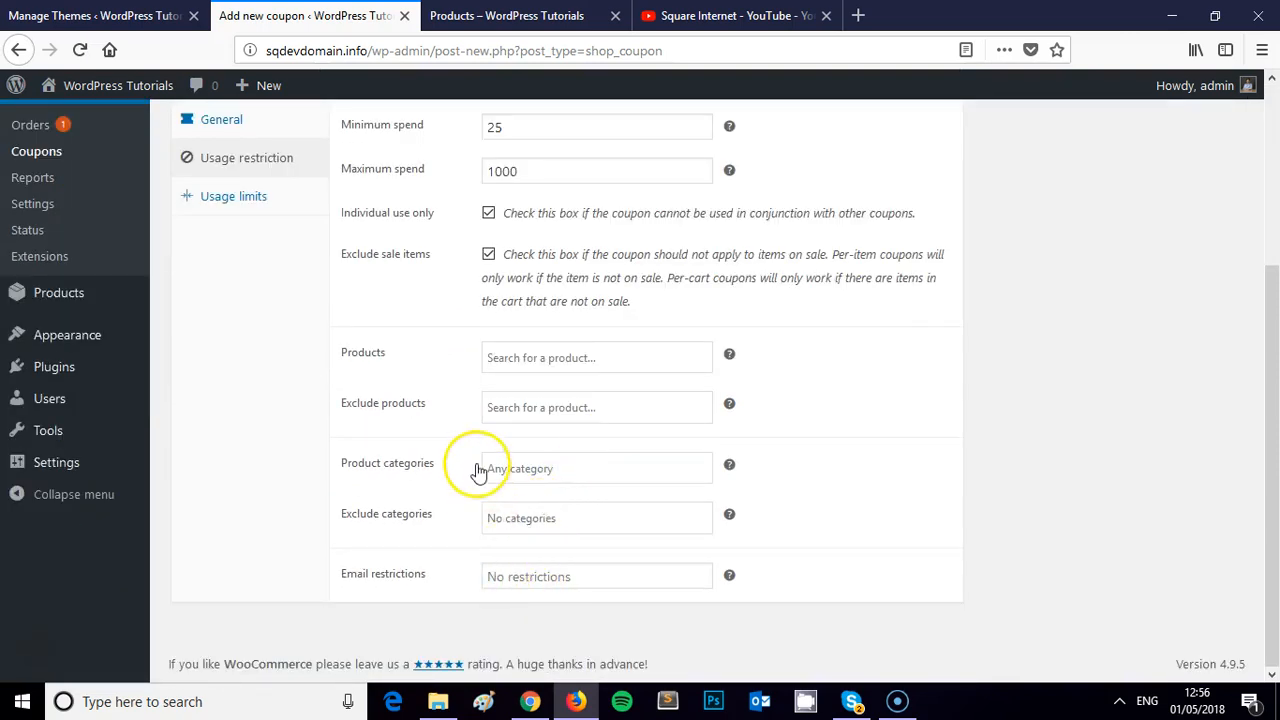
scroll(480, 473, up, 3)
scroll(478, 470, down, 2)
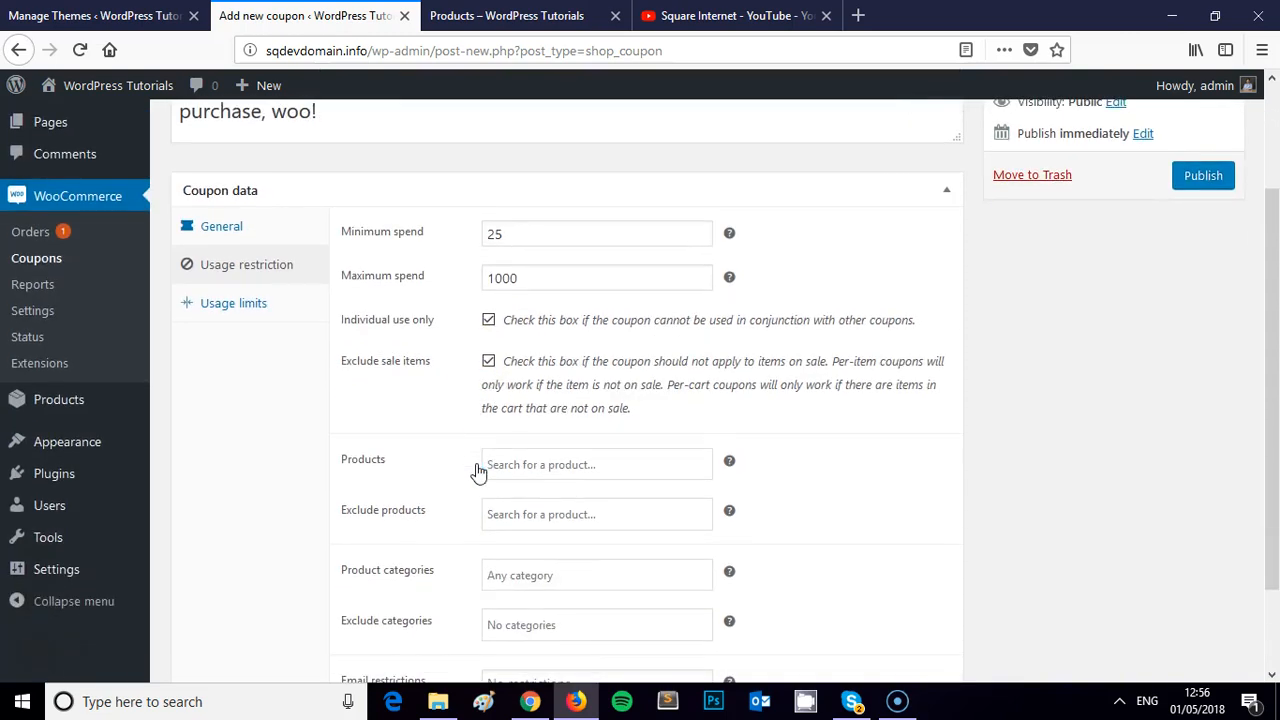
Open the coupon's usage limits and examine the limits per coupon, per number of items and per user
click(233, 305)
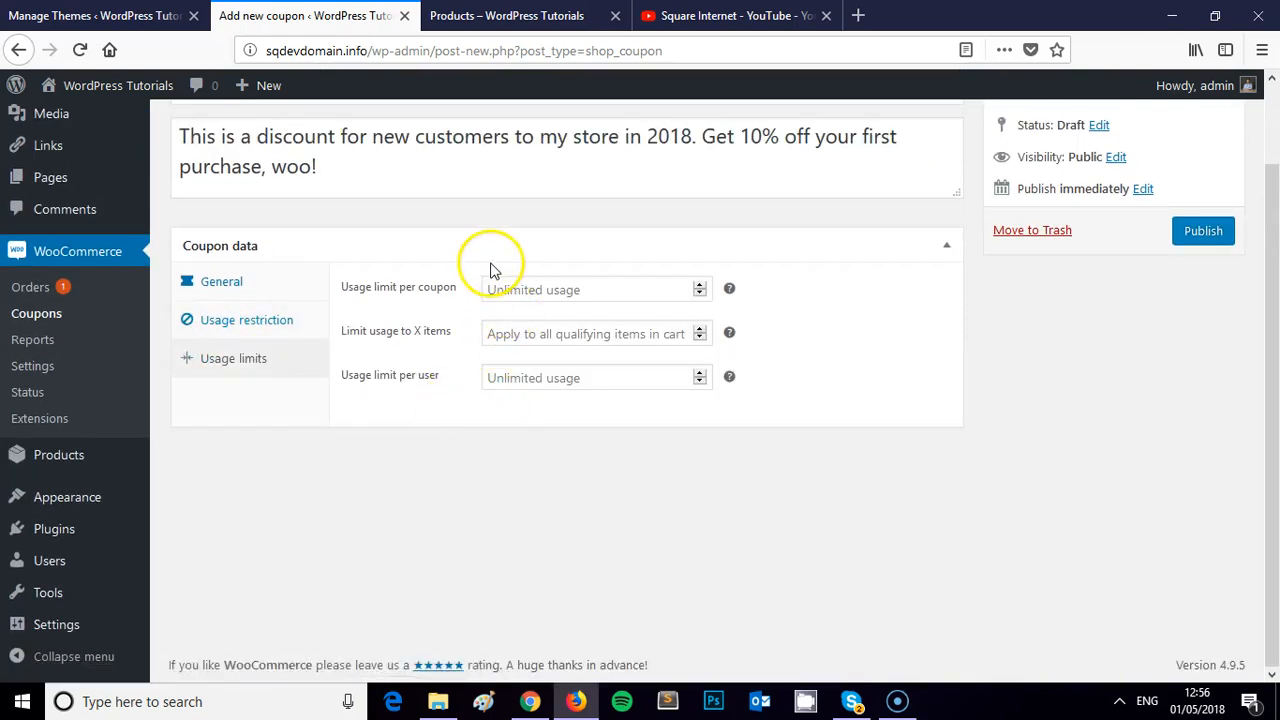
scroll(497, 271, up, 2)
click(603, 377)
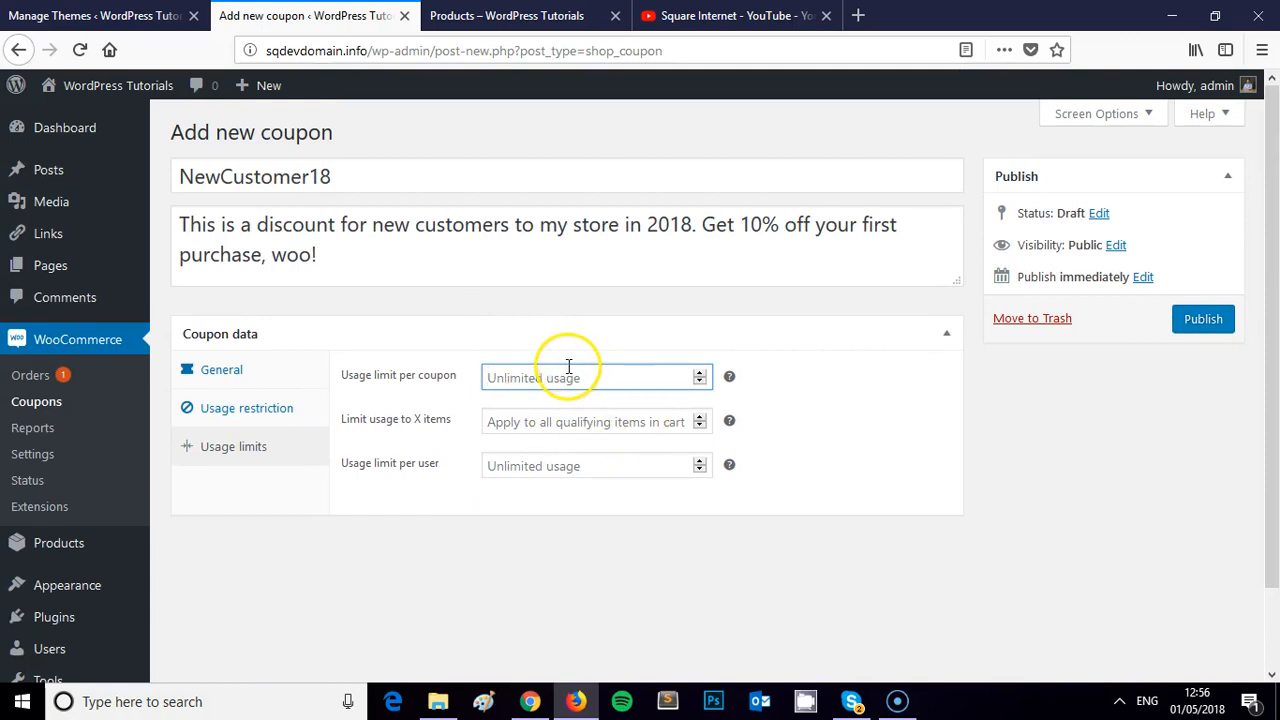
click(547, 416)
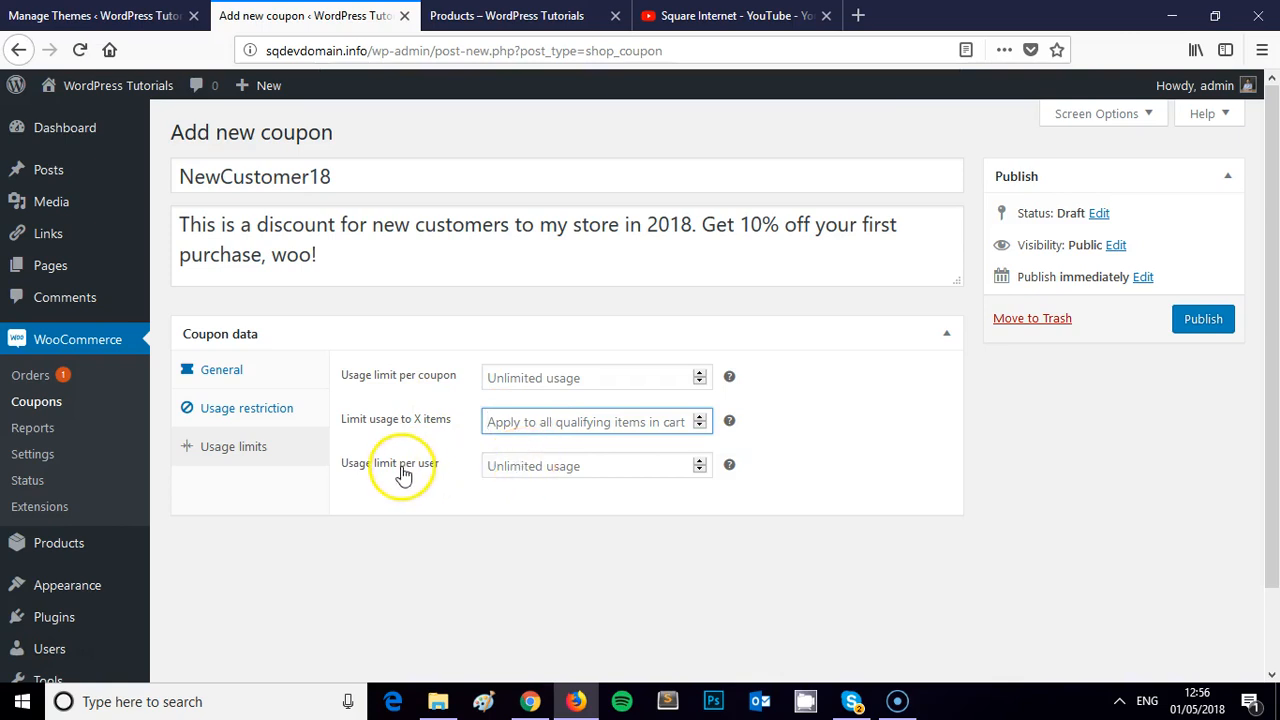
Return to the coupon's general settings and publish the NewCustomer18 coupon
click(843, 346)
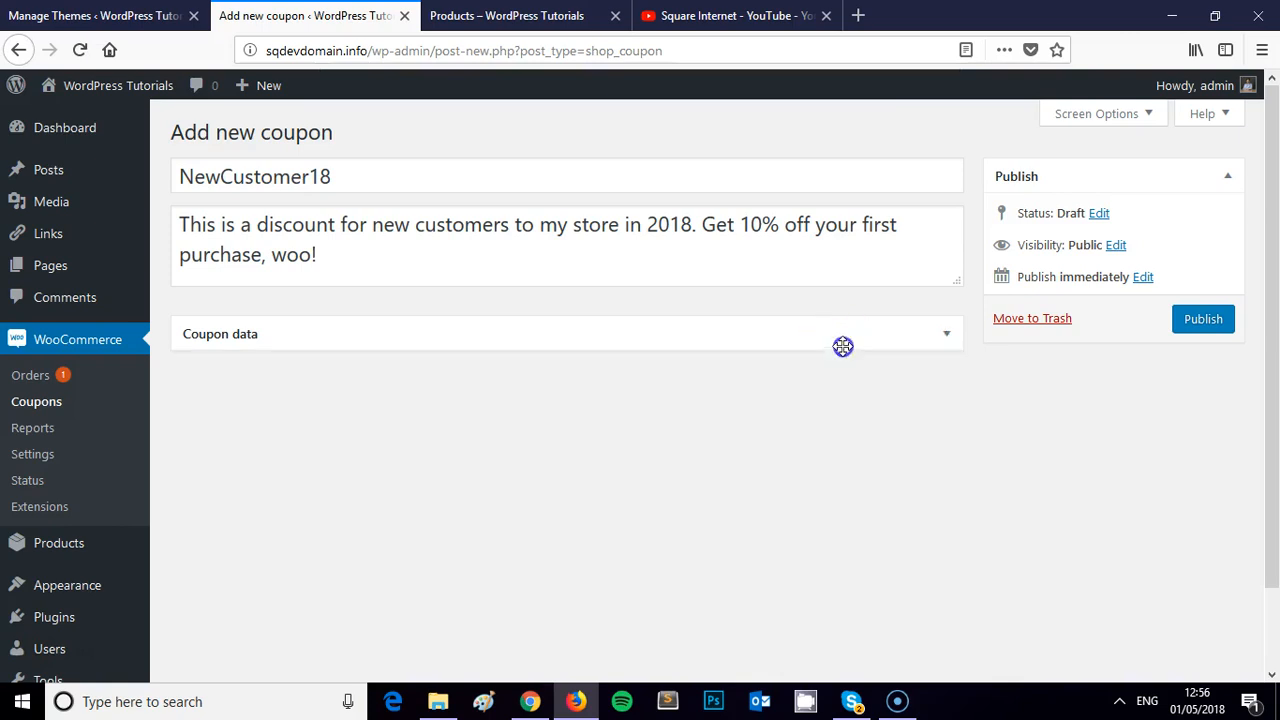
click(943, 336)
click(224, 371)
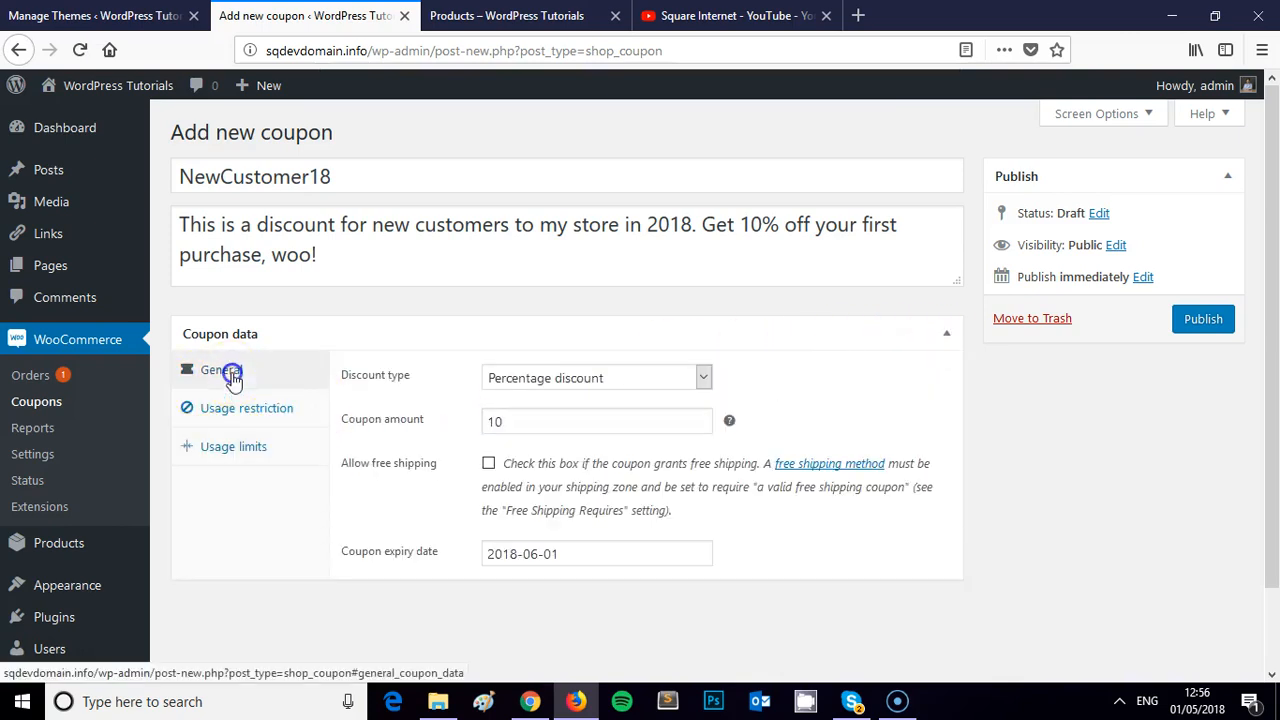
click(1203, 319)
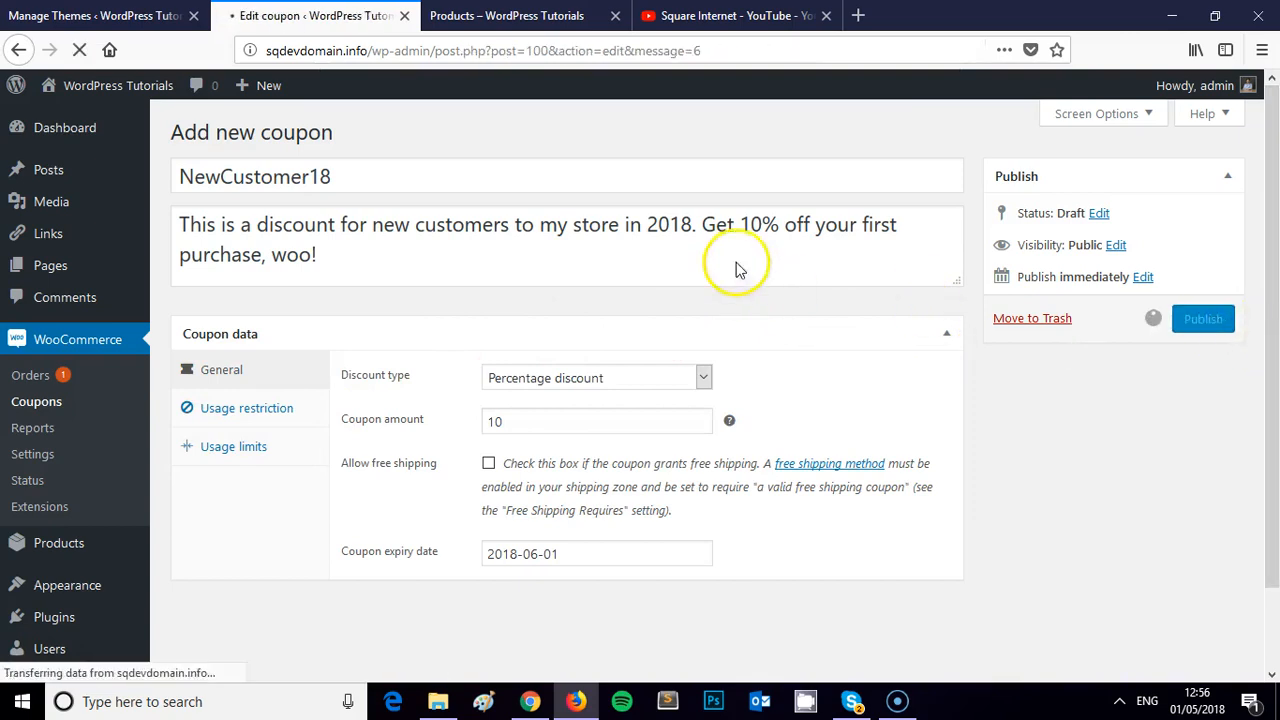
Look over the products in the shop and recheck the published coupon's usage restrictions
click(507, 15)
scroll(646, 294, down, 5)
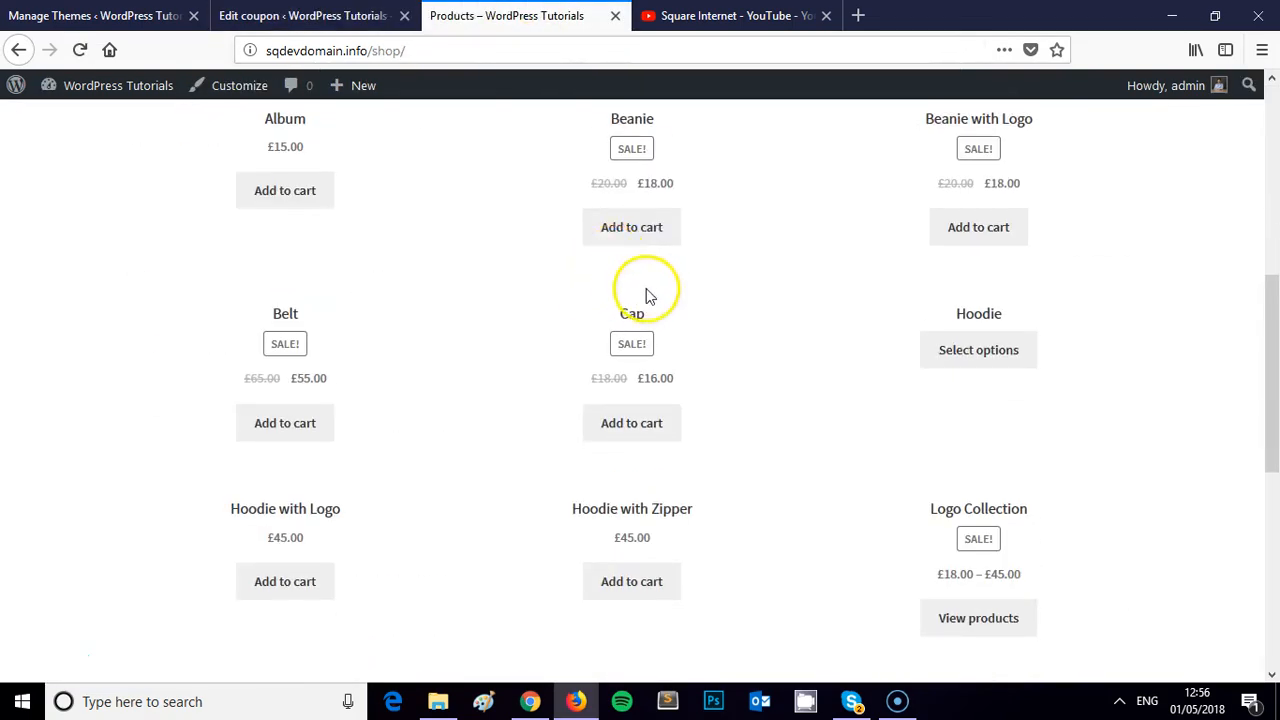
scroll(639, 287, up, 2)
click(330, 15)
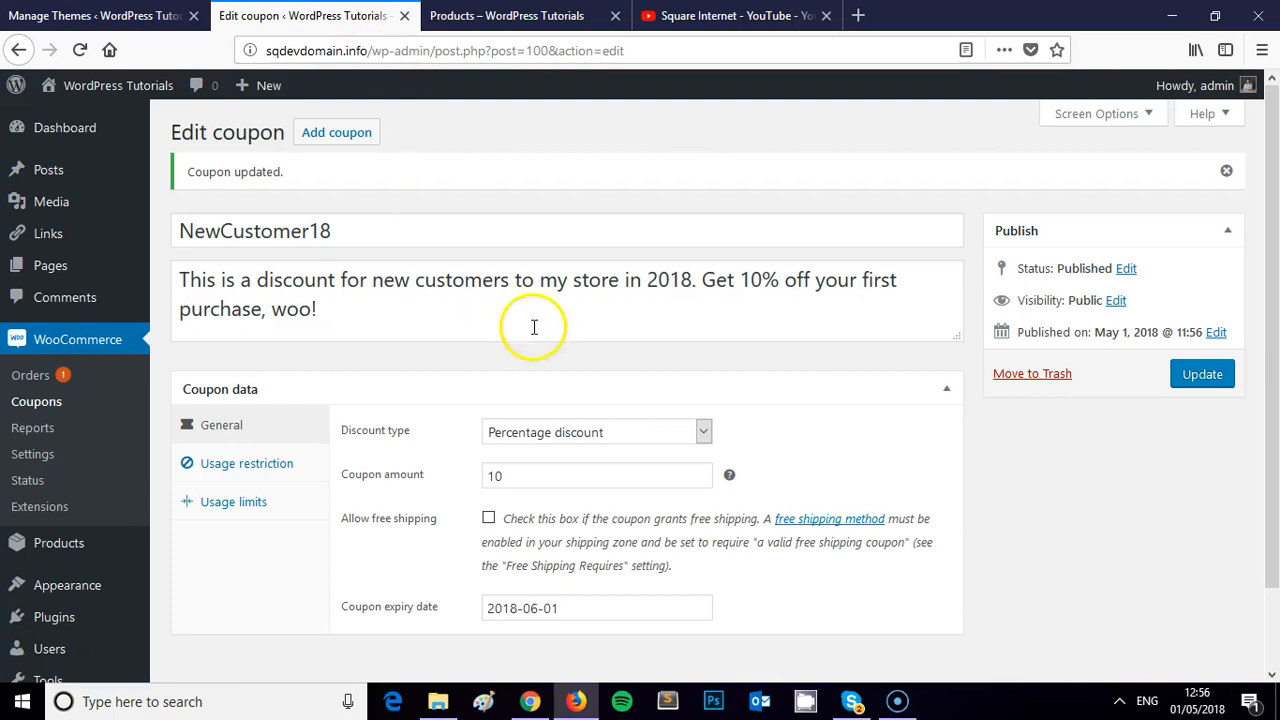
click(246, 463)
scroll(515, 360, down, 2)
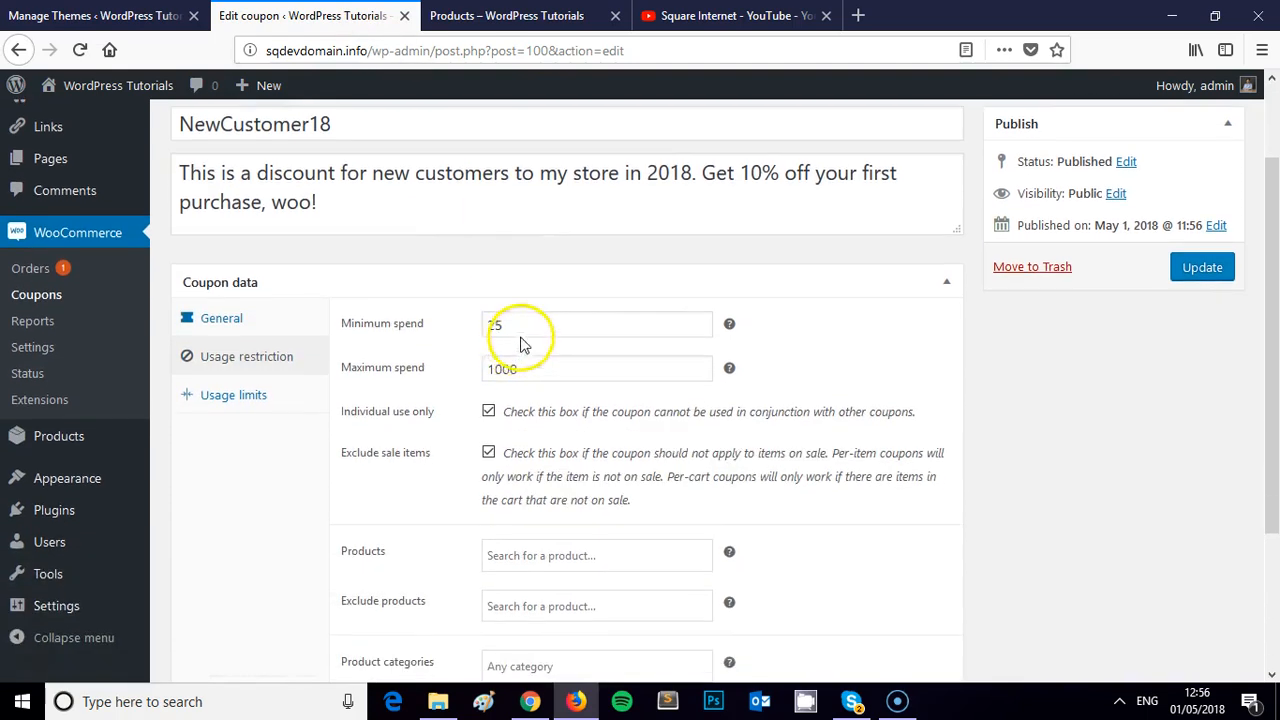
Add the Belt to the cart from the shop page and view the cart
click(523, 16)
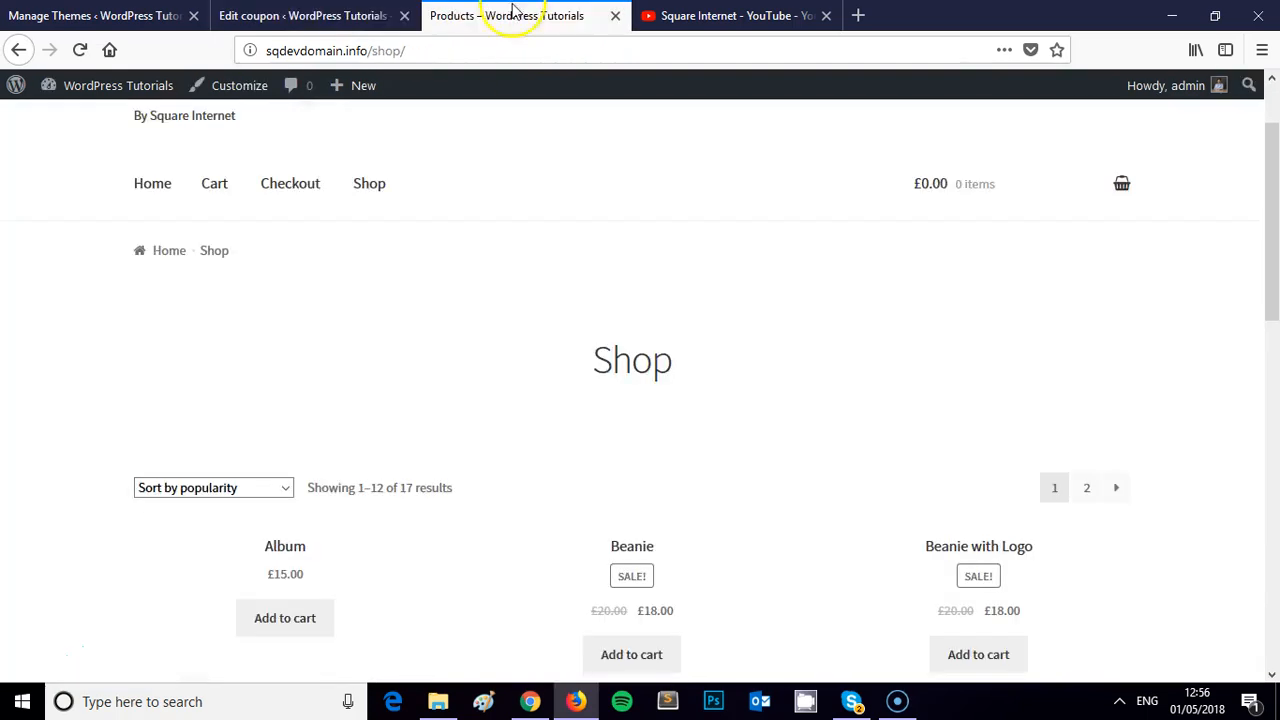
scroll(613, 262, down, 4)
click(652, 332)
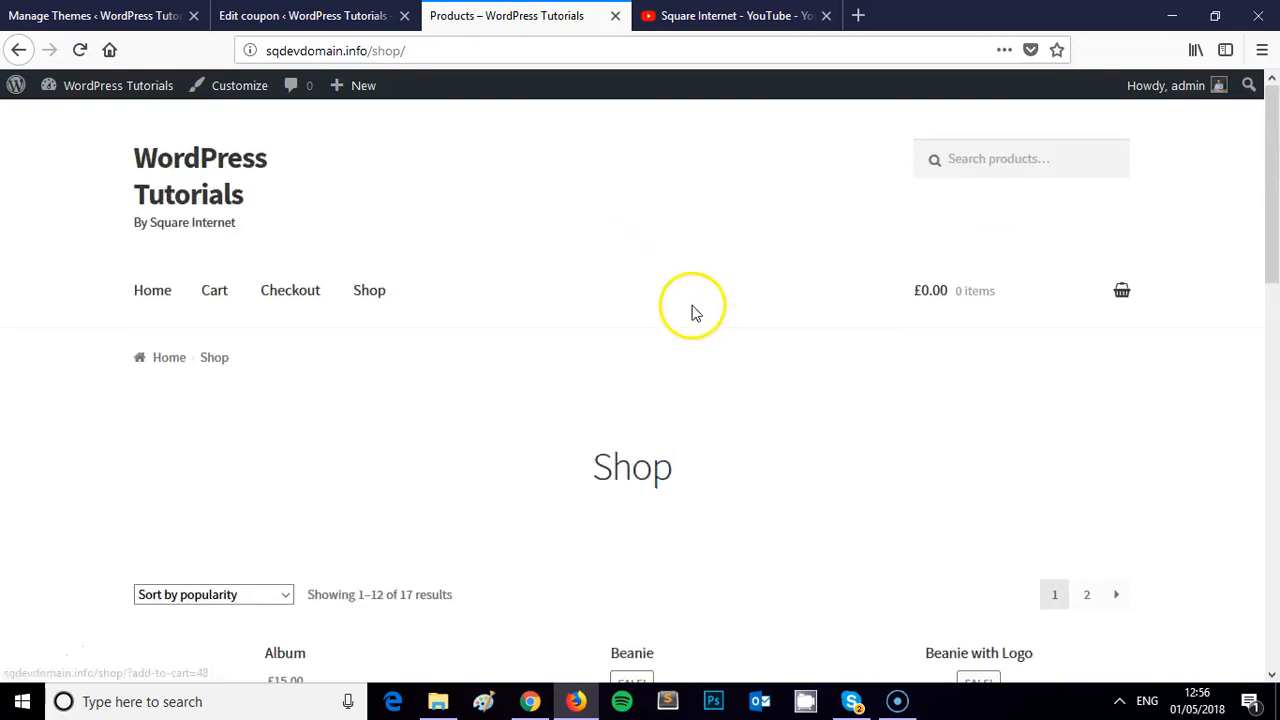
scroll(849, 300, down, 4)
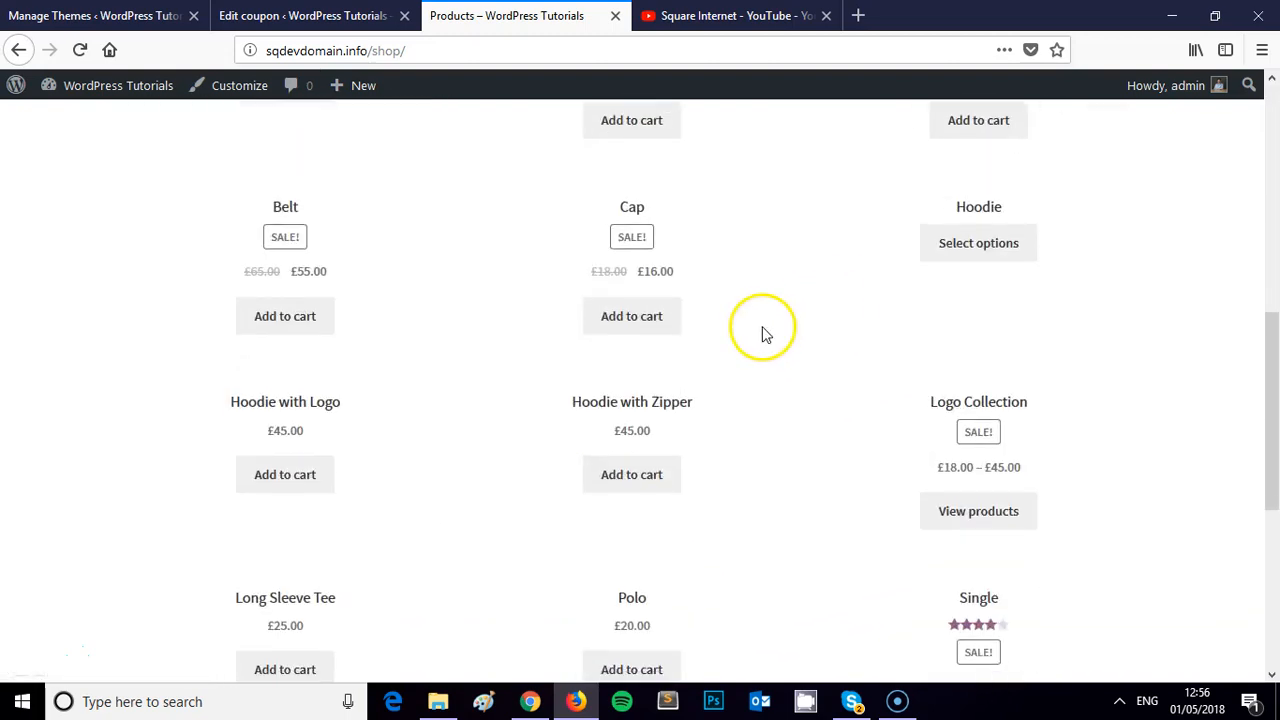
scroll(309, 508, up, 4)
click(300, 527)
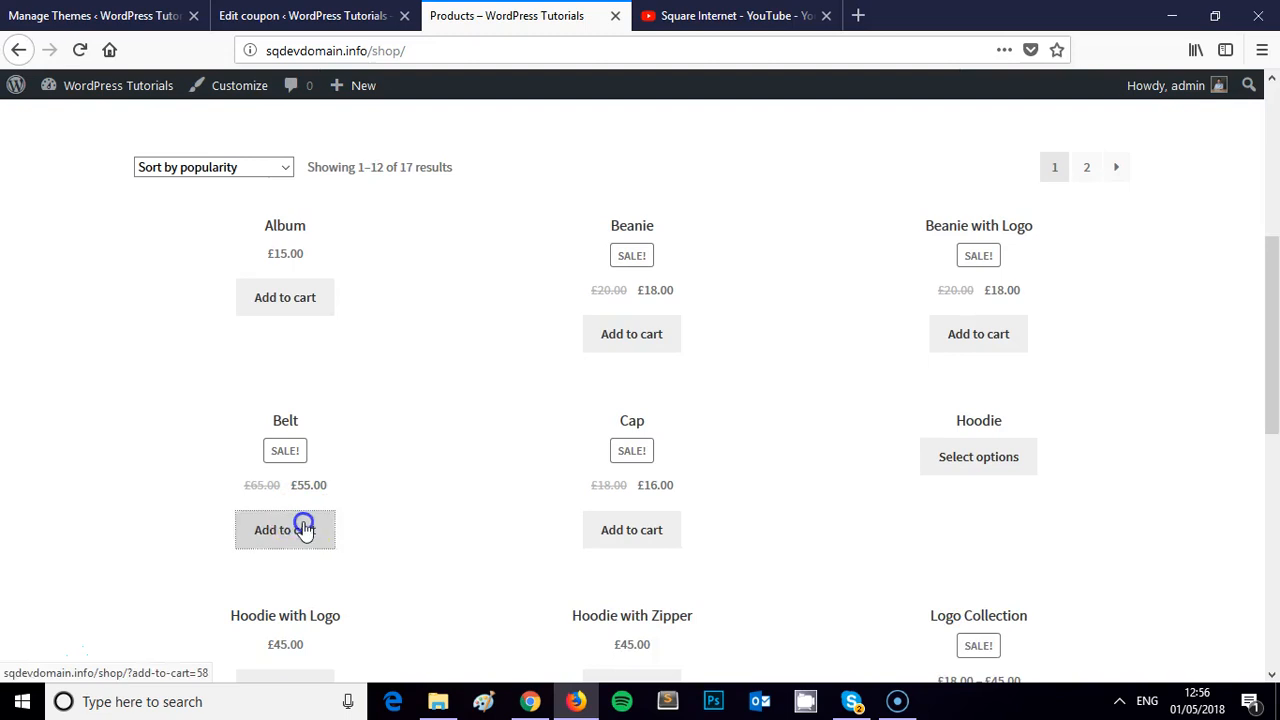
click(369, 531)
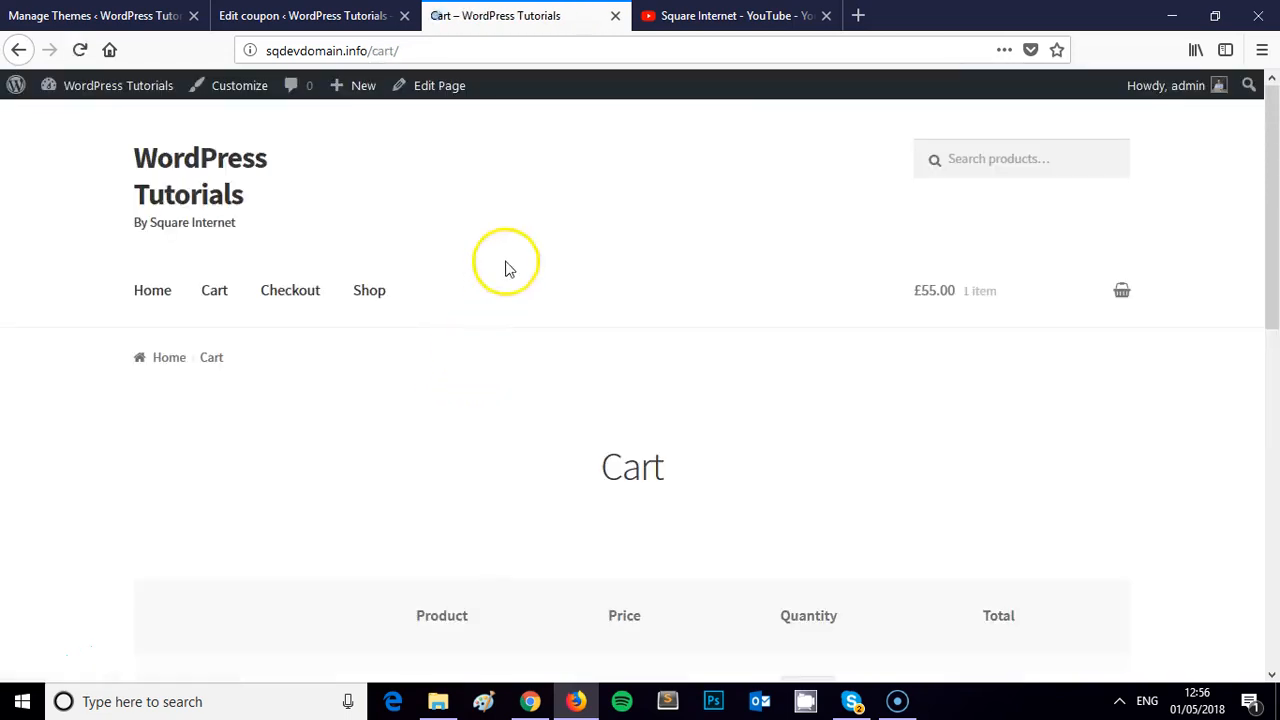
Proceed from the cart to checkout and review the billing details and order summary
scroll(597, 251, down, 3)
scroll(597, 251, down, 5)
scroll(597, 266, up, 4)
scroll(766, 391, down, 5)
click(760, 438)
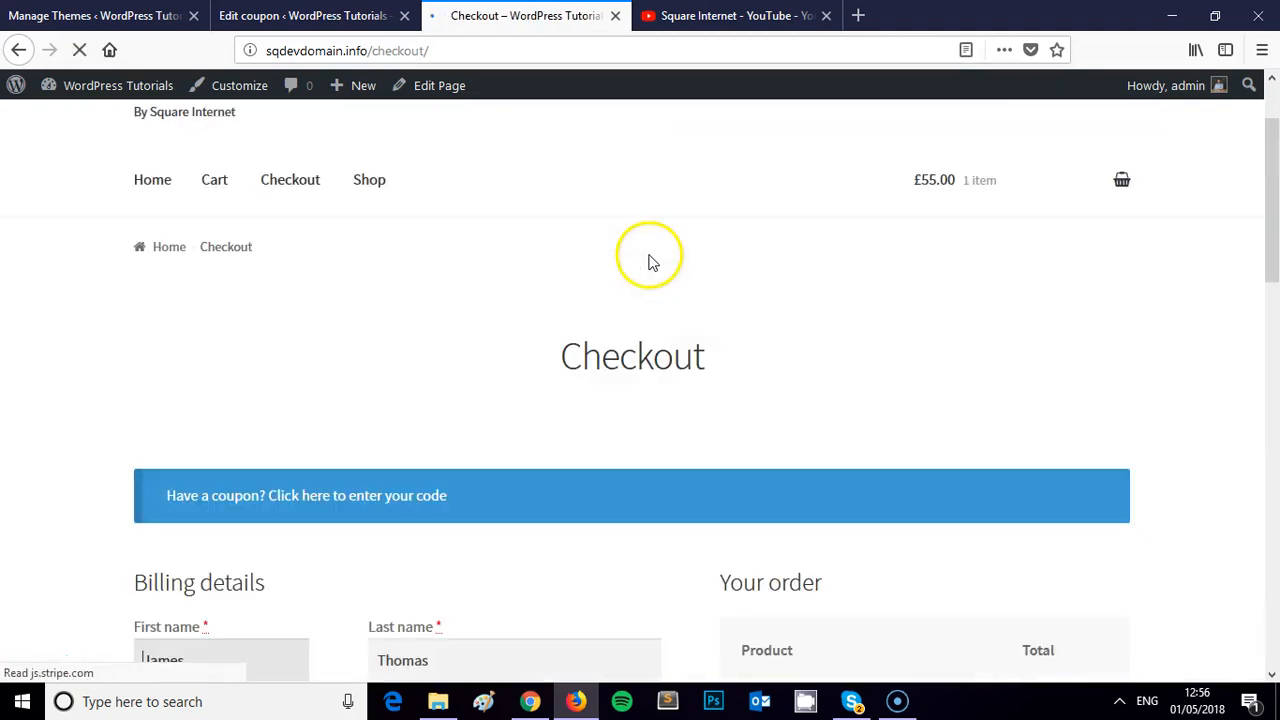
scroll(644, 262, down, 5)
scroll(660, 275, up, 2)
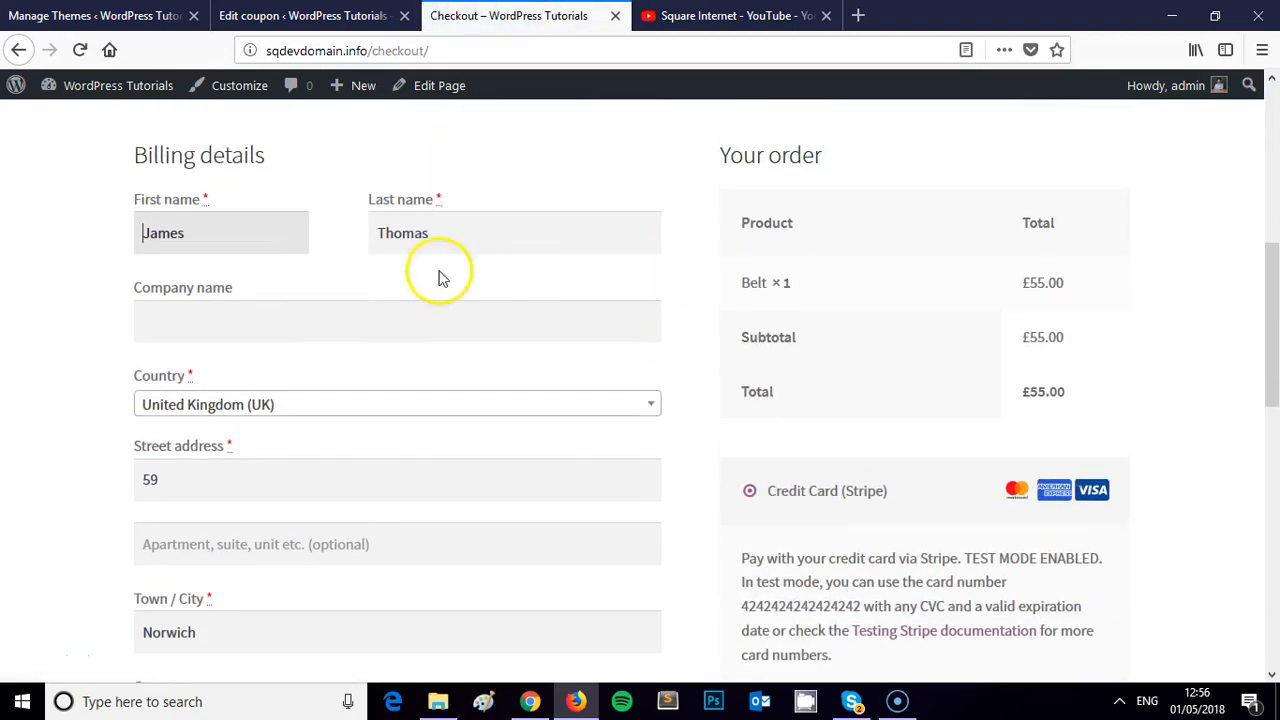
scroll(424, 283, down, 4)
scroll(424, 283, down, 3)
scroll(528, 234, up, 6)
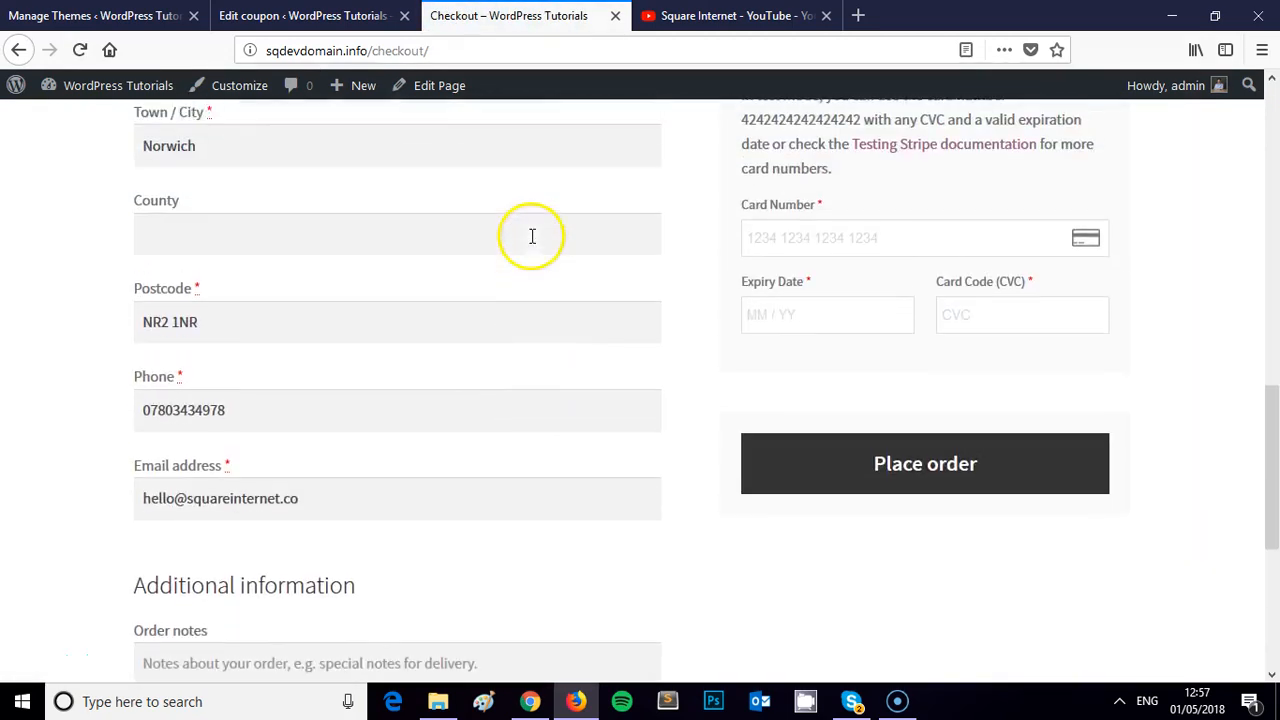
Fill in the Stripe test card number, expiry date and card code in the checkout's payment details
click(845, 466)
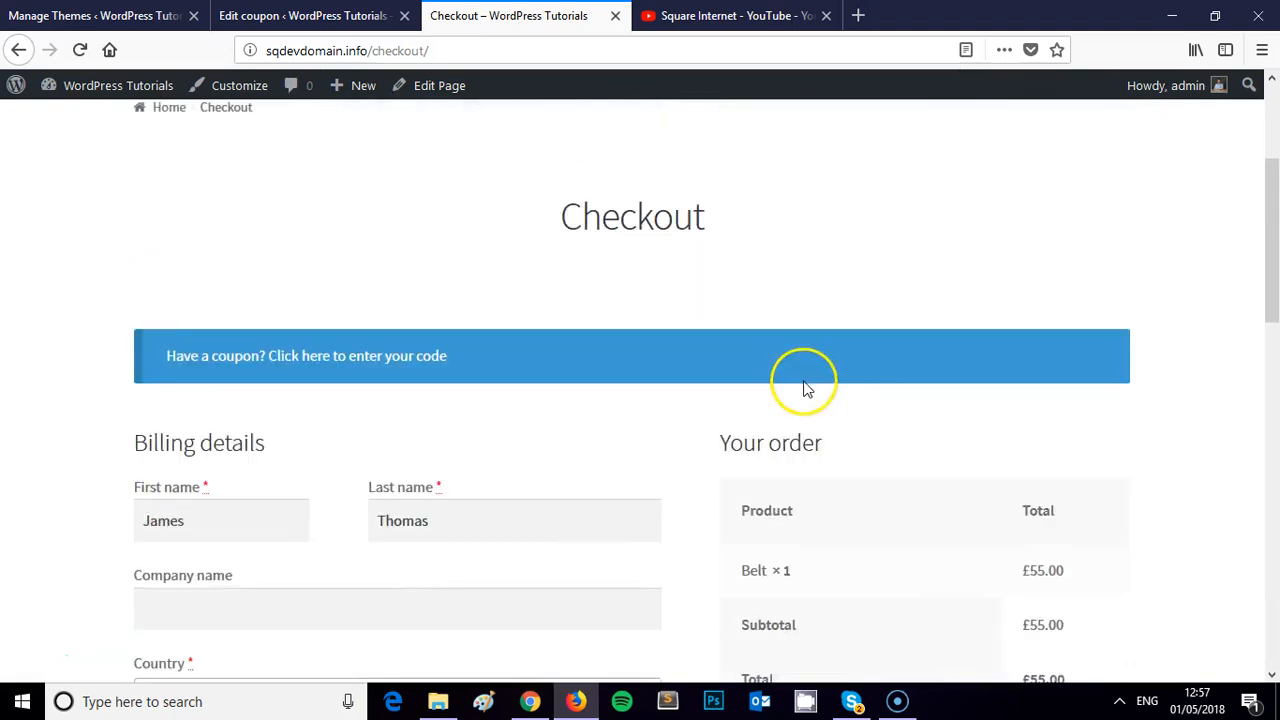
scroll(805, 386, down, 10)
click(822, 160)
key(ctrl+v)
scroll(705, 250, up, 10)
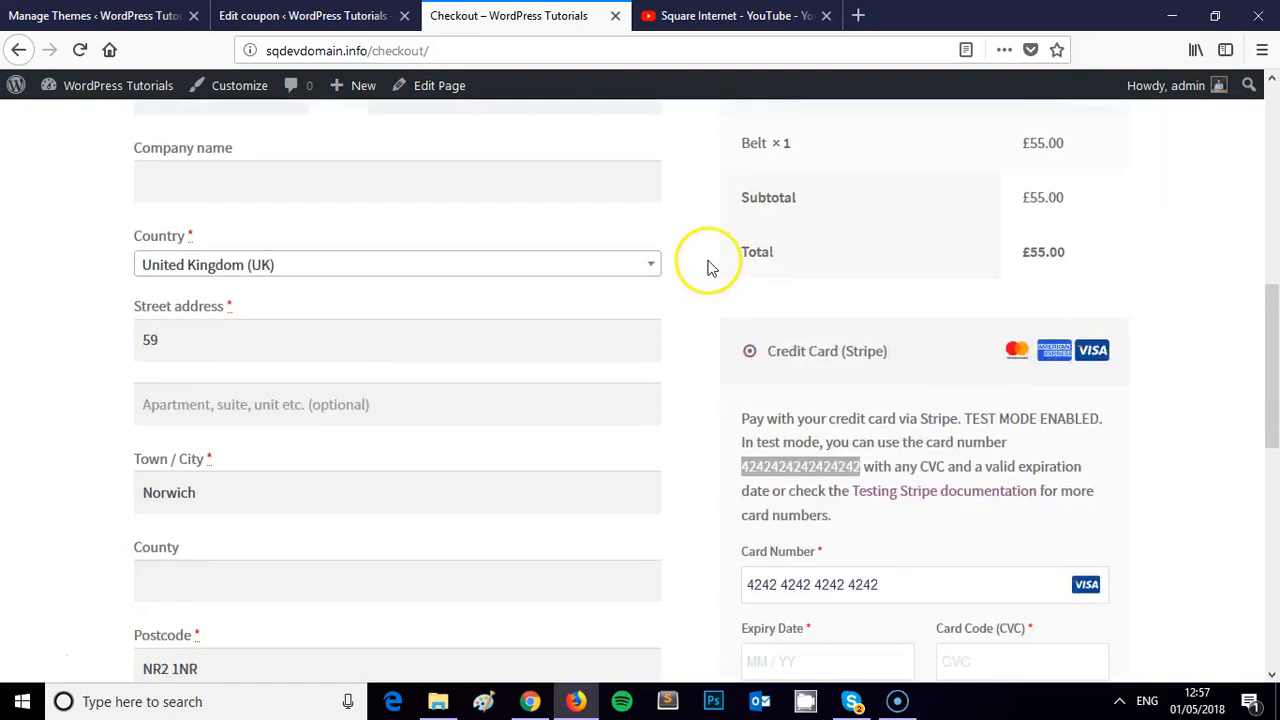
scroll(606, 323, down, 5)
scroll(596, 447, down, 4)
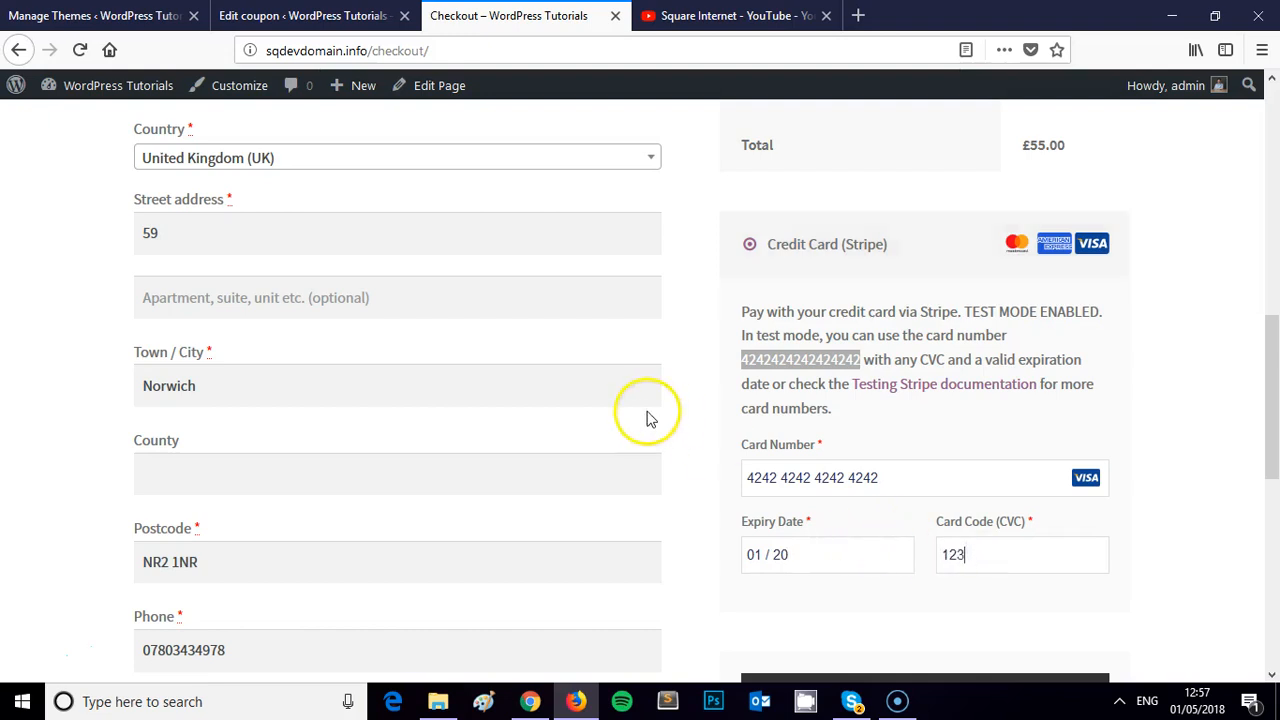
Open the coupon code entry on the checkout page and copy the code NewCustomer18 from the coupon's edit page
scroll(647, 418, up, 10)
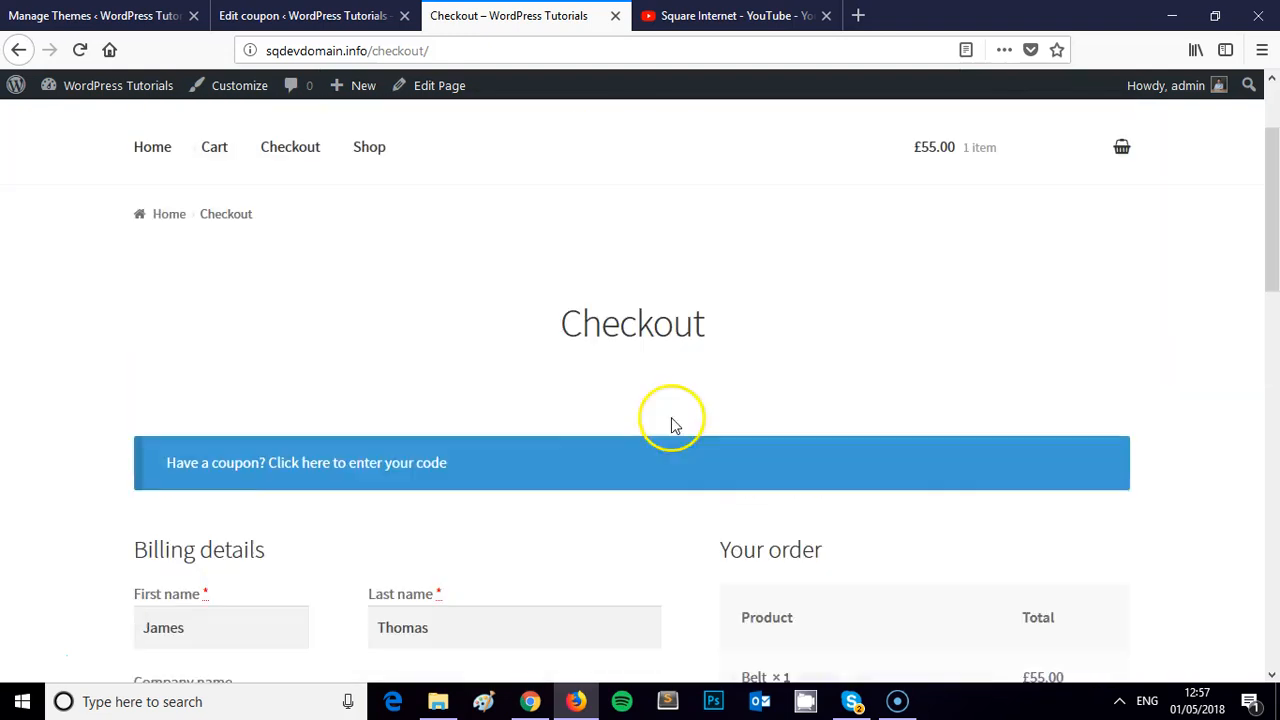
click(358, 472)
key(ctrl+shift+Tab)
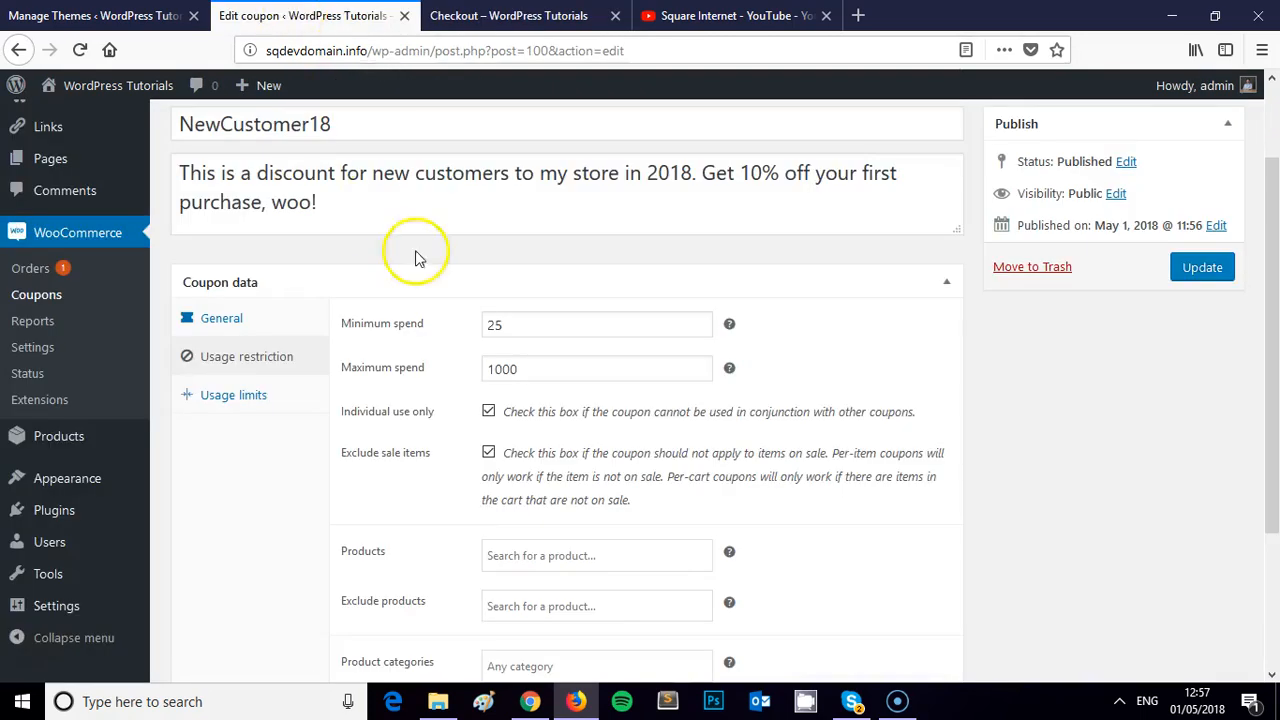
scroll(341, 238, up, 2)
double_click(341, 238)
click(509, 15)
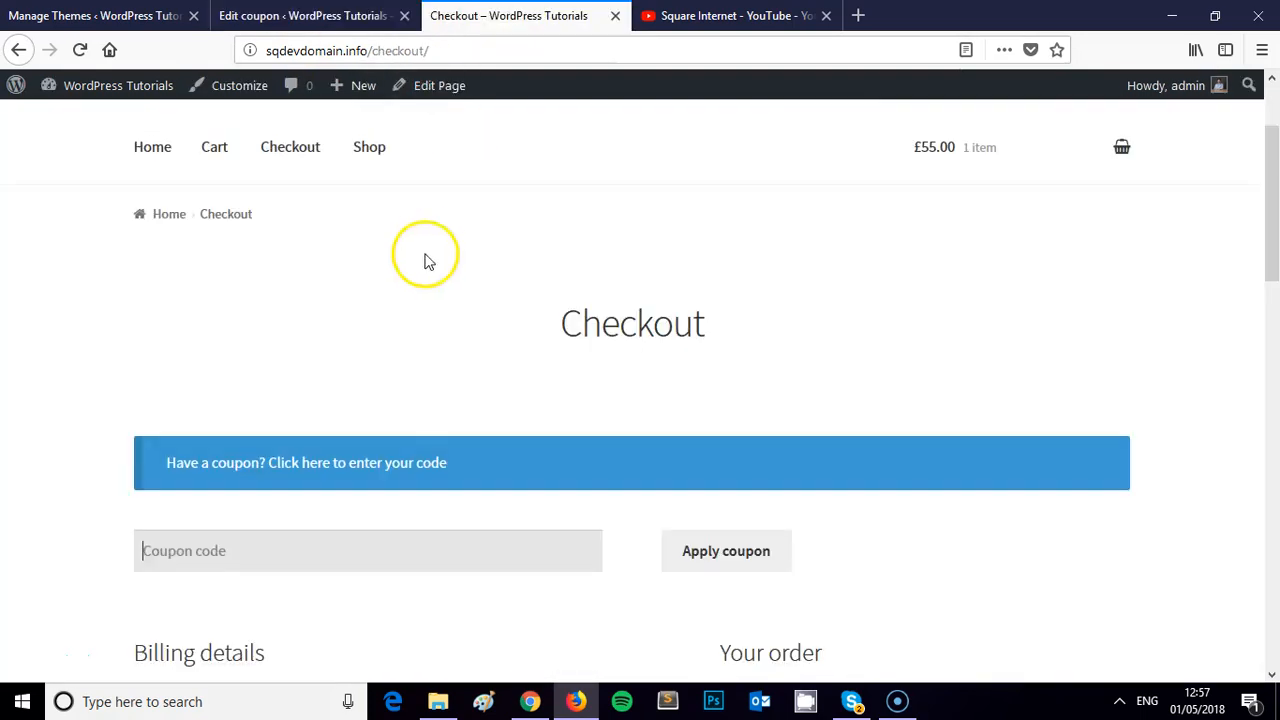
Try to apply the coupon code NewCustomer18 to the Belt order at checkout and review the response
scroll(300, 370, down, 4)
click(718, 338)
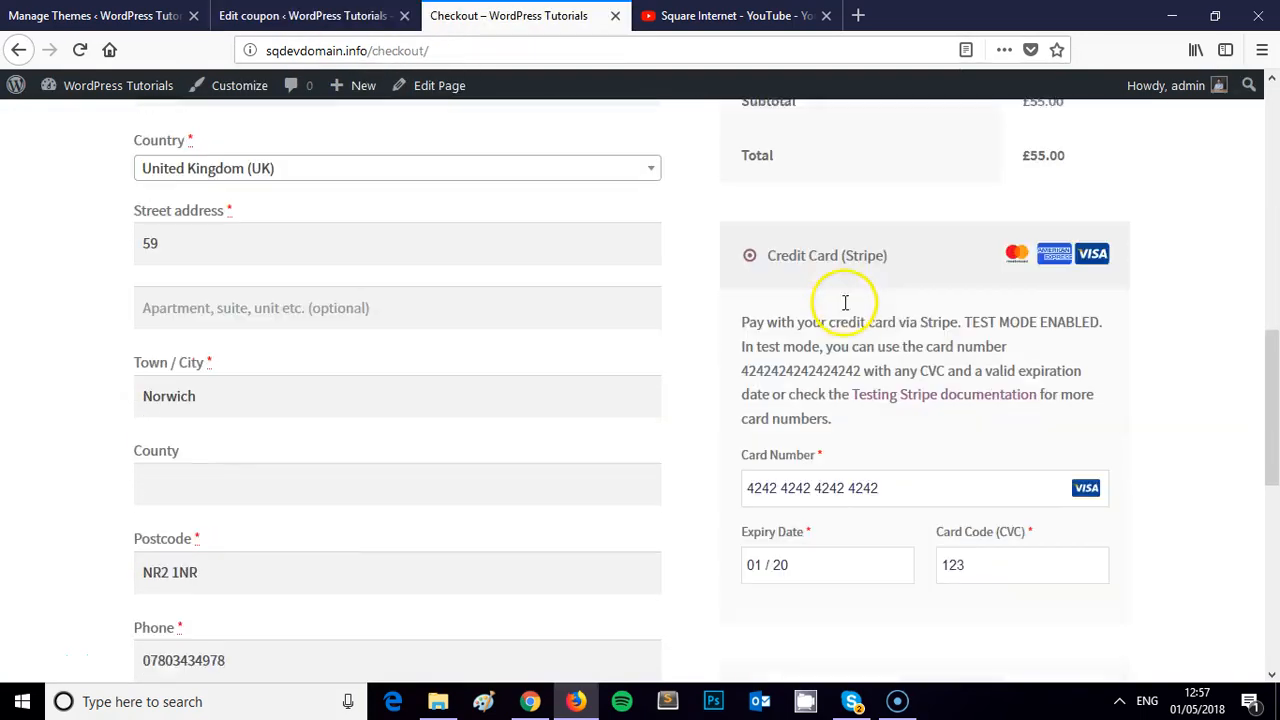
scroll(1050, 272, up, 2)
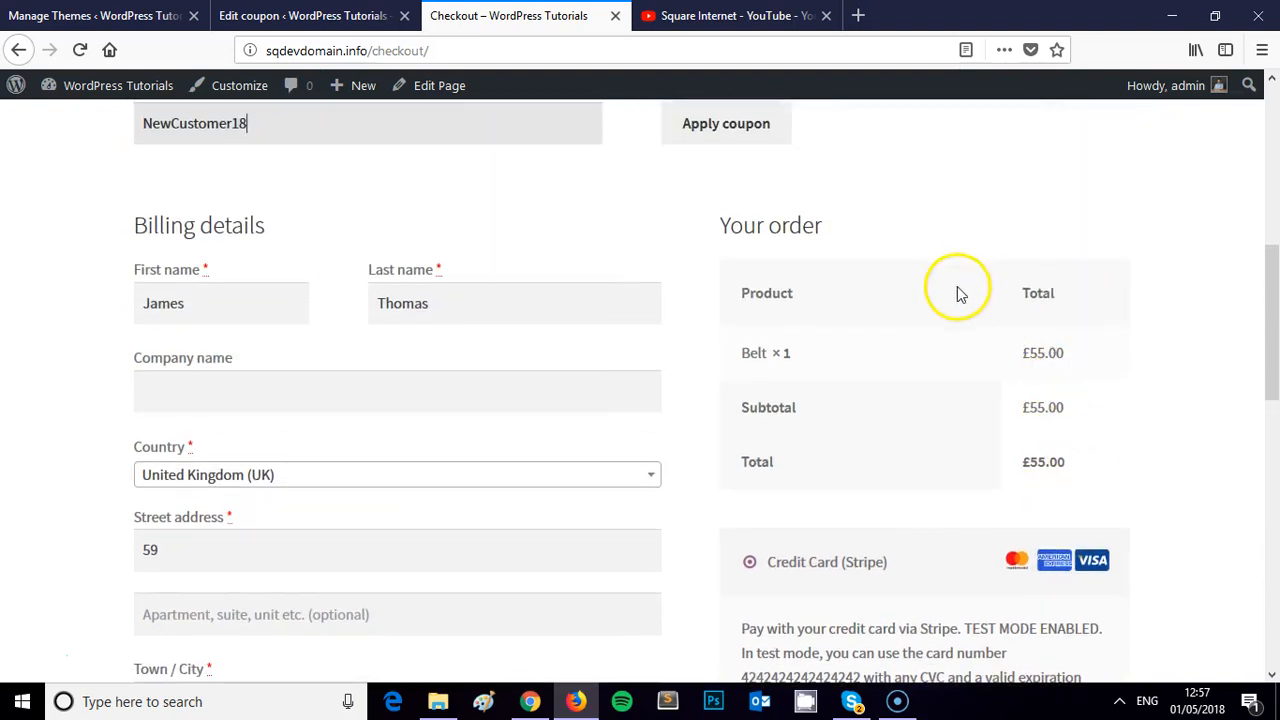
scroll(900, 330, up, 2)
click(747, 350)
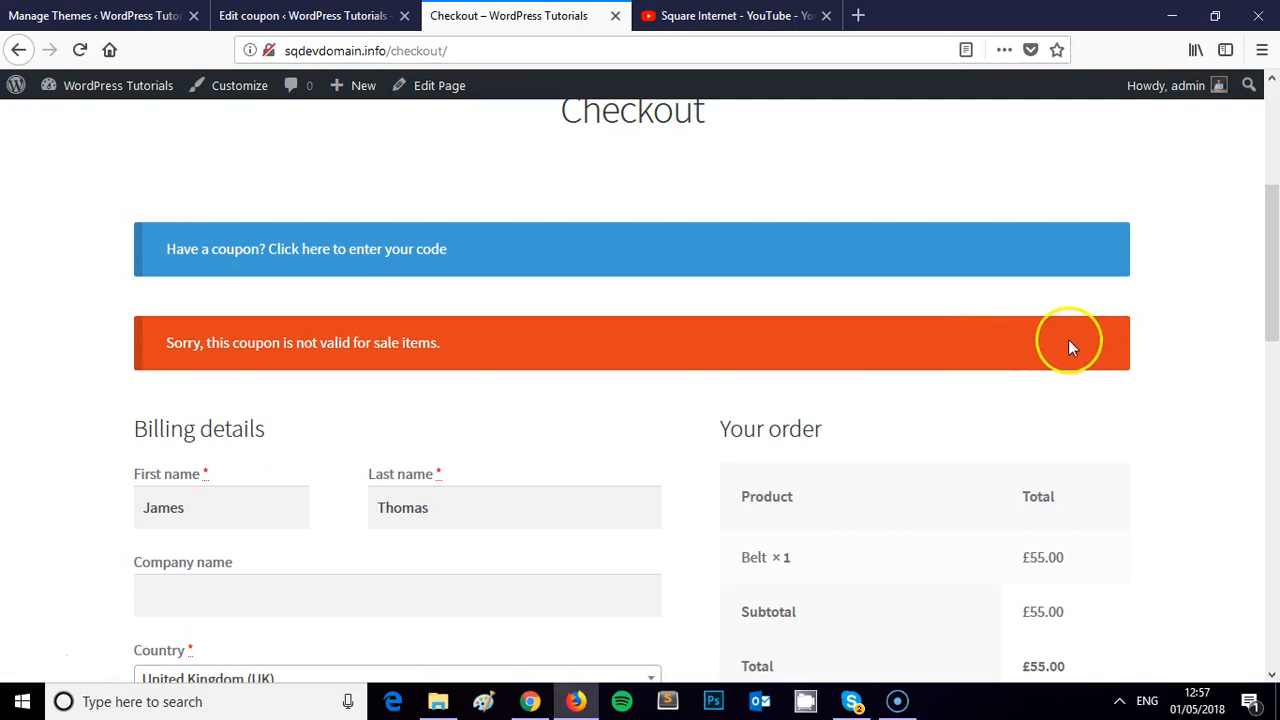
scroll(929, 314, down, 3)
scroll(929, 314, up, 3)
key(ctrl+shift+Tab)
key(ctrl+Tab)
Open the shop page in a new browser tab, add the Hoodie with Logo to the cart and view the cart
scroll(366, 237, up, 3)
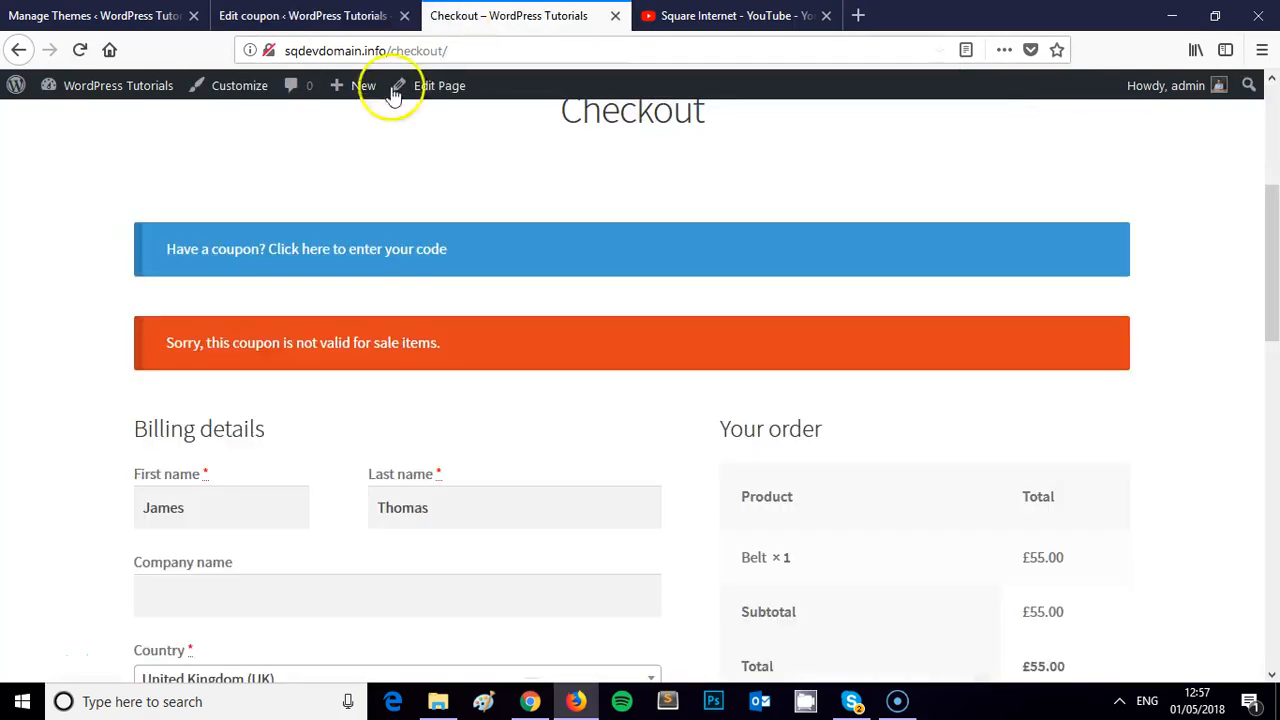
click(405, 163)
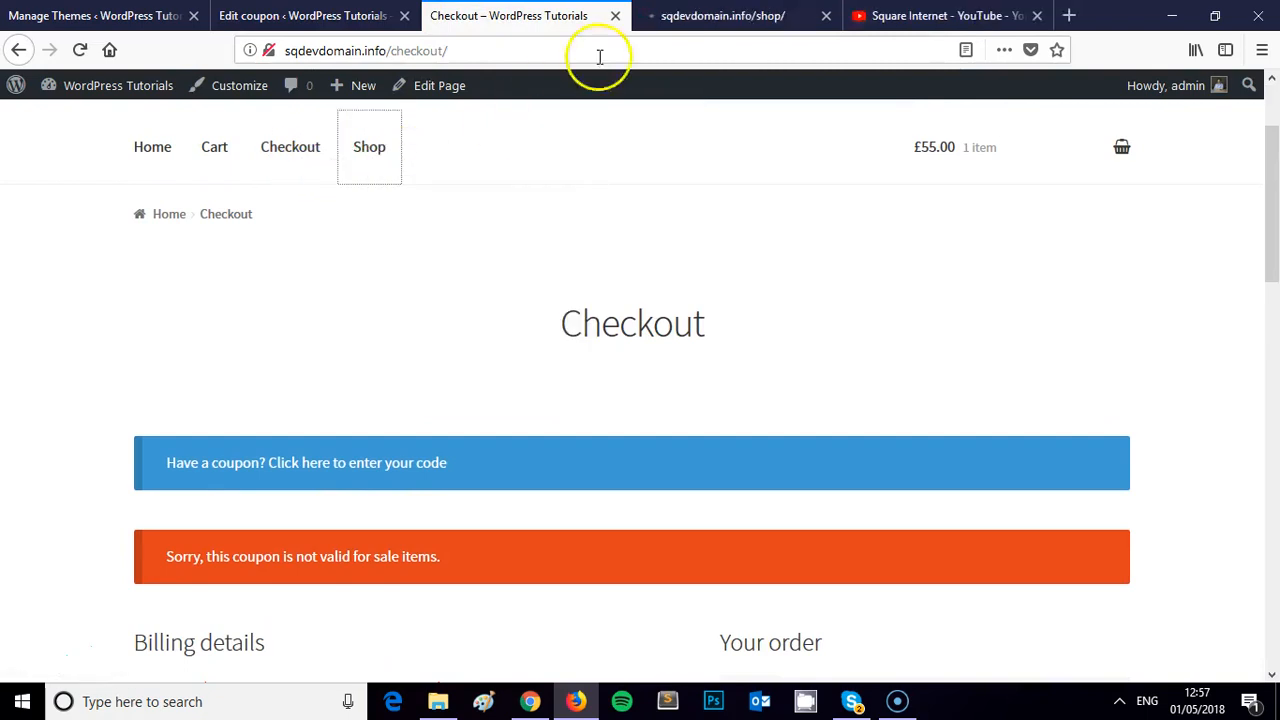
click(660, 16)
scroll(630, 260, down, 10)
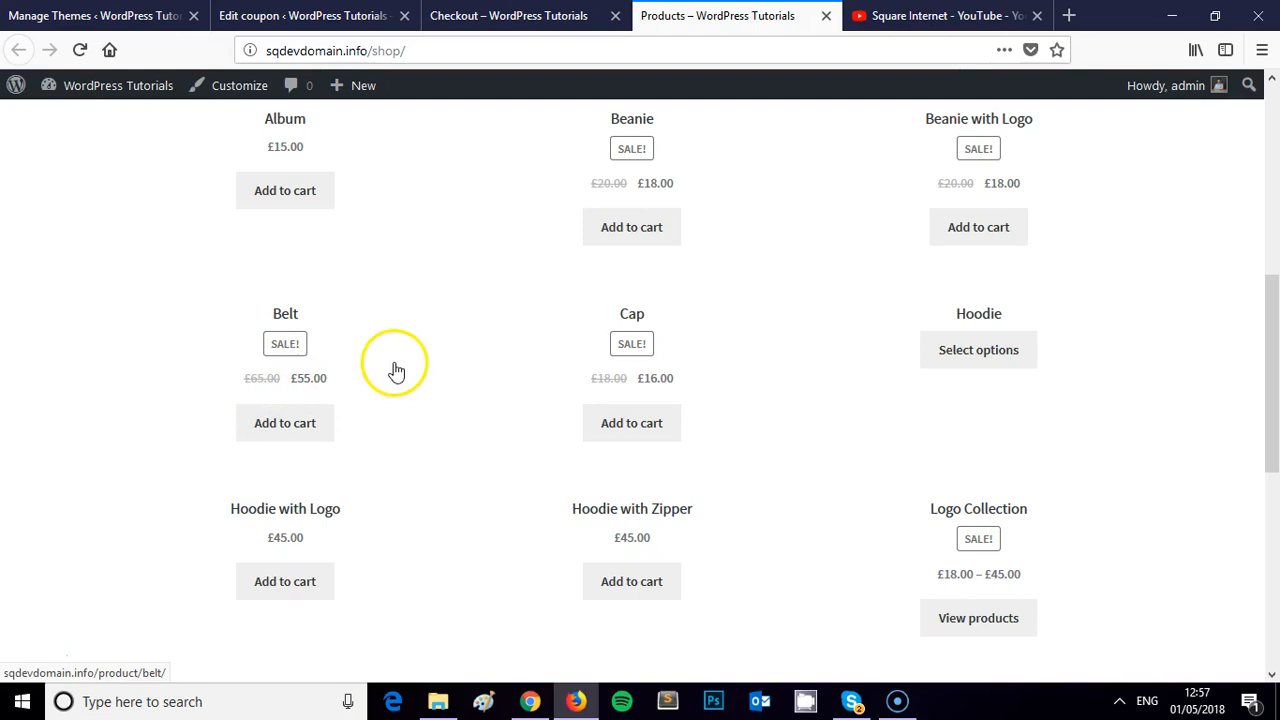
scroll(405, 375, down, 3)
click(290, 375)
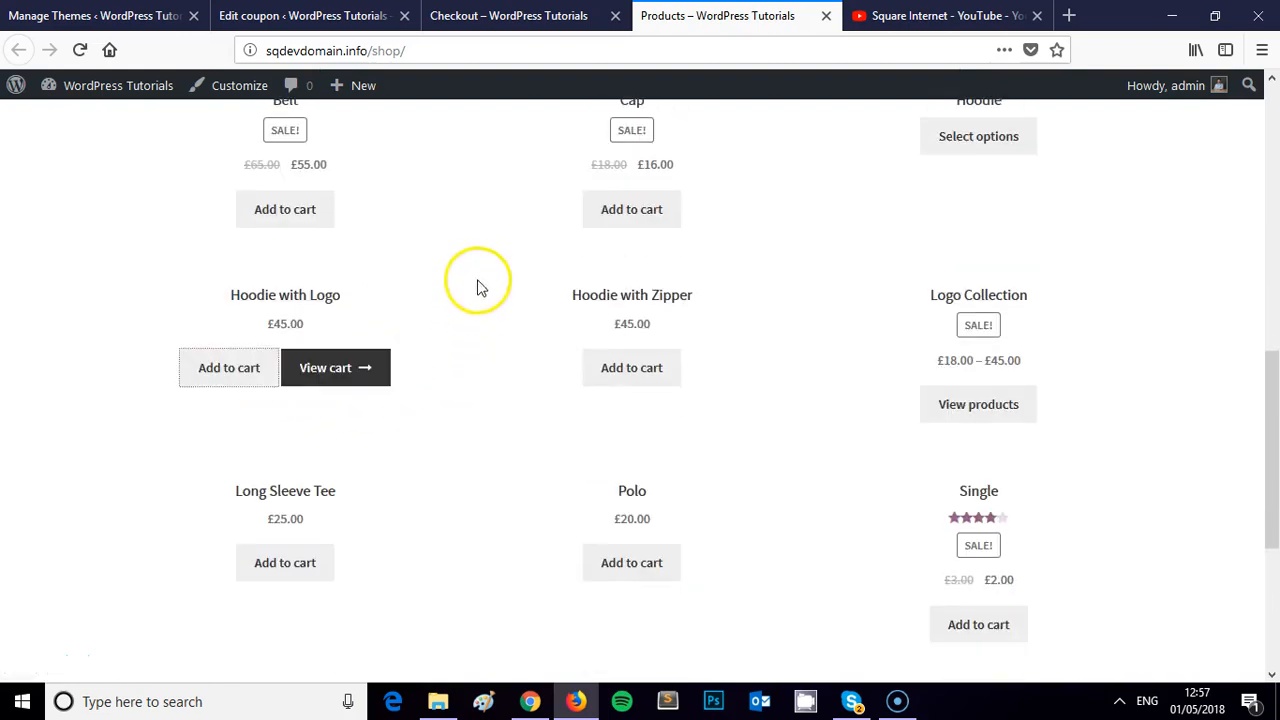
click(337, 373)
Remove the Belt from the cart, keeping only the Hoodie with Logo
scroll(733, 292, down, 1)
scroll(745, 310, down, 5)
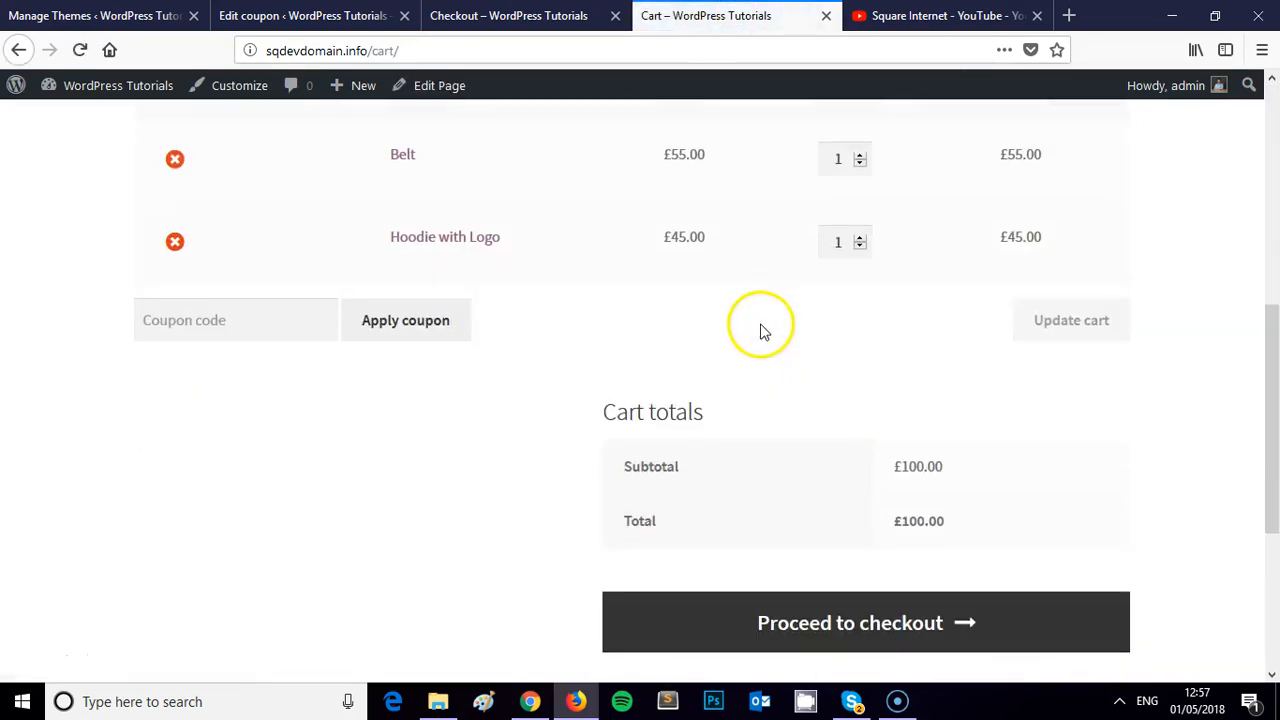
scroll(730, 332, up, 2)
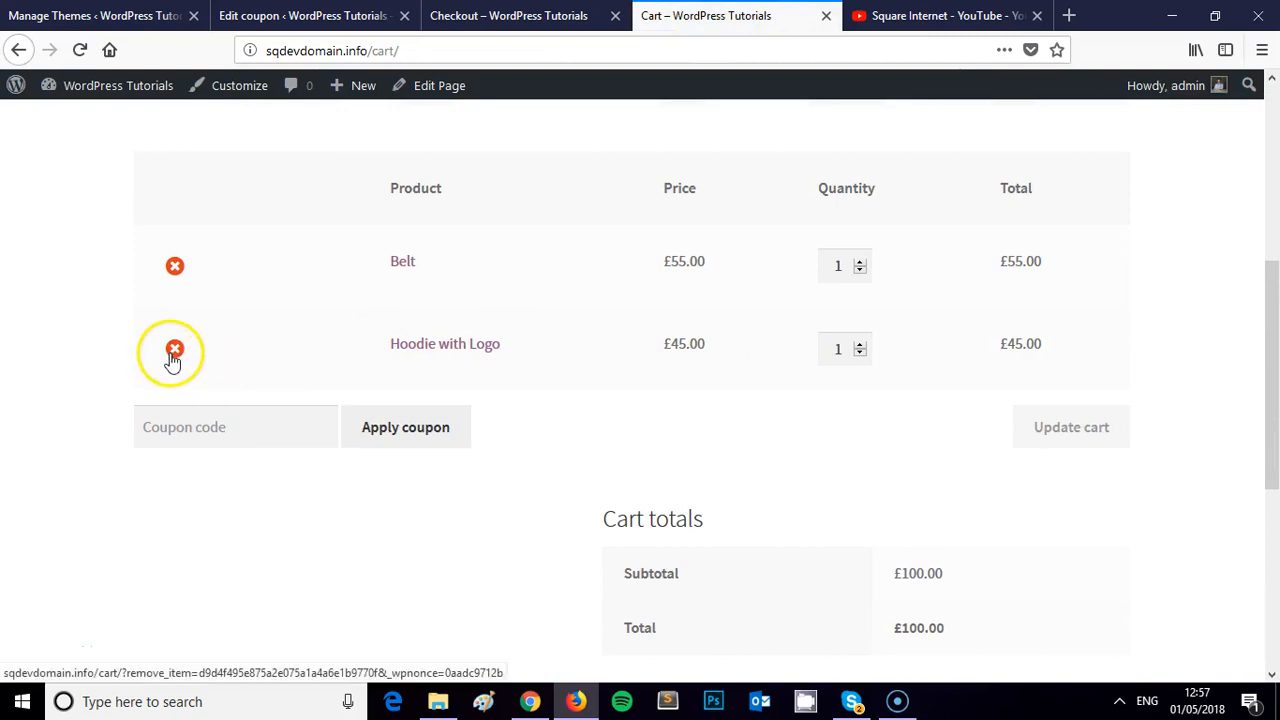
click(173, 265)
scroll(432, 268, up, 4)
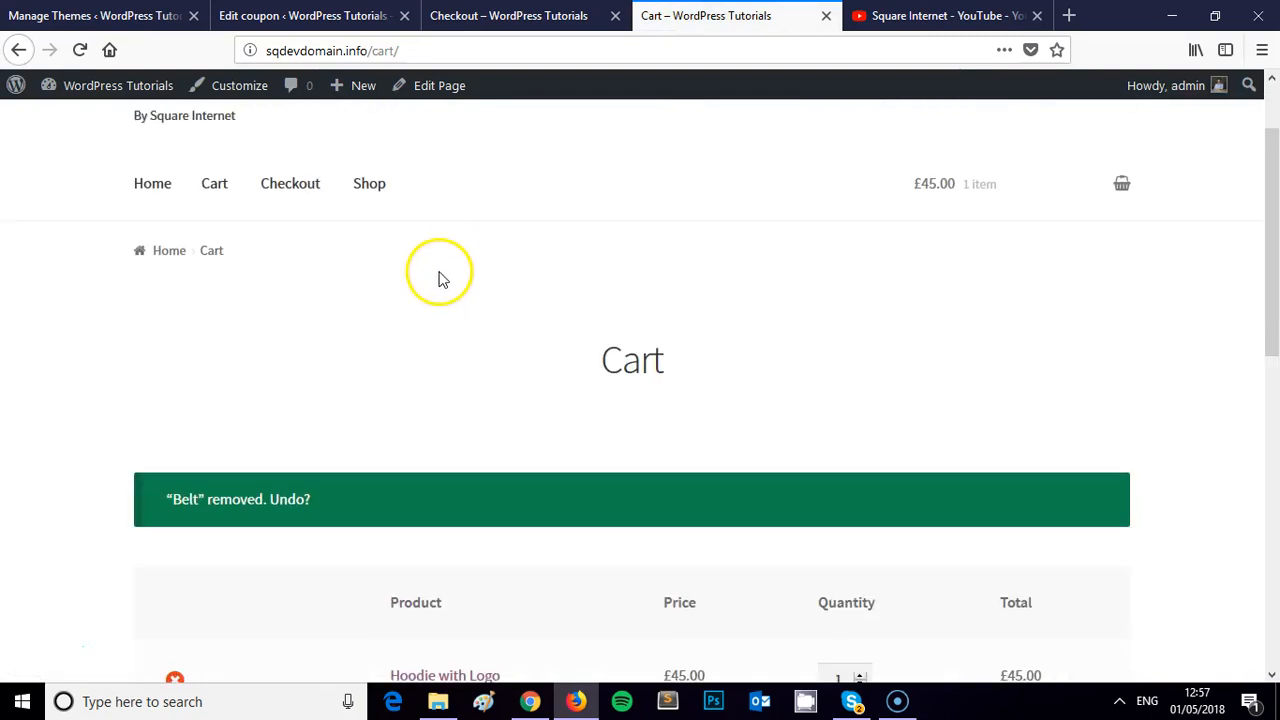
Proceed from the cart to checkout and review the order summary for the Hoodie with Logo
scroll(428, 257, down, 5)
scroll(562, 262, down, 3)
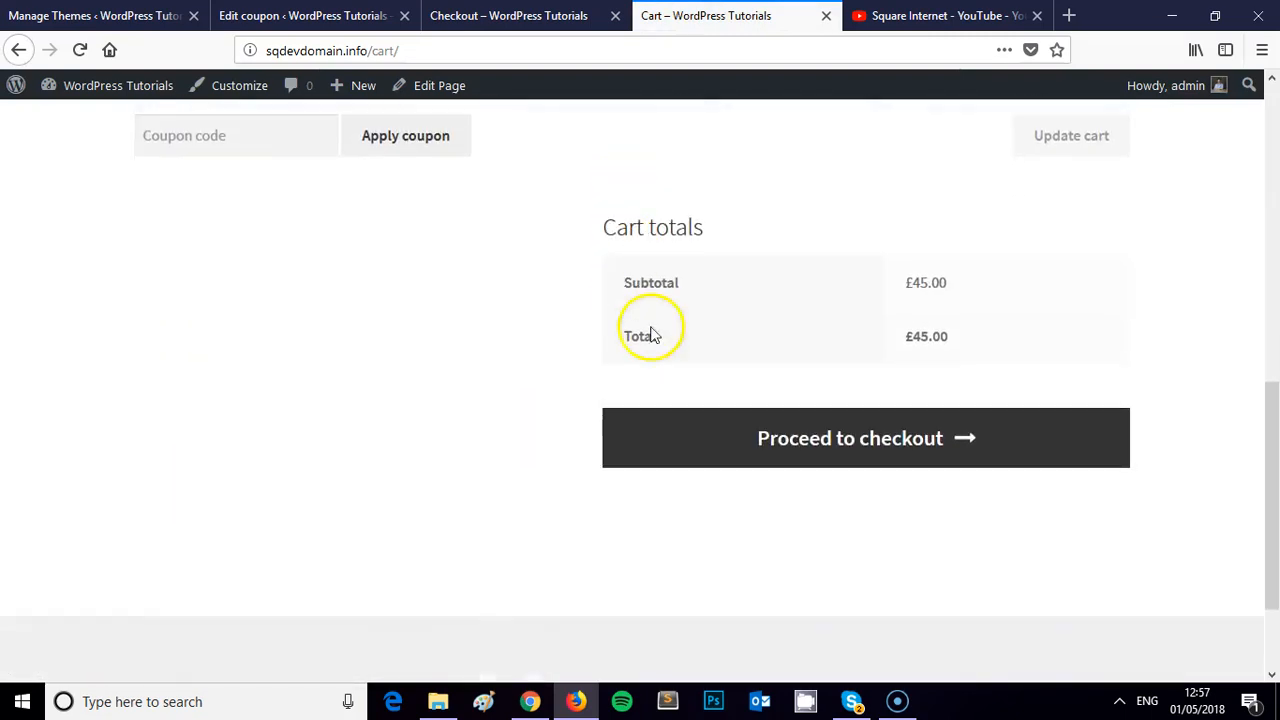
click(846, 425)
scroll(650, 297, down, 5)
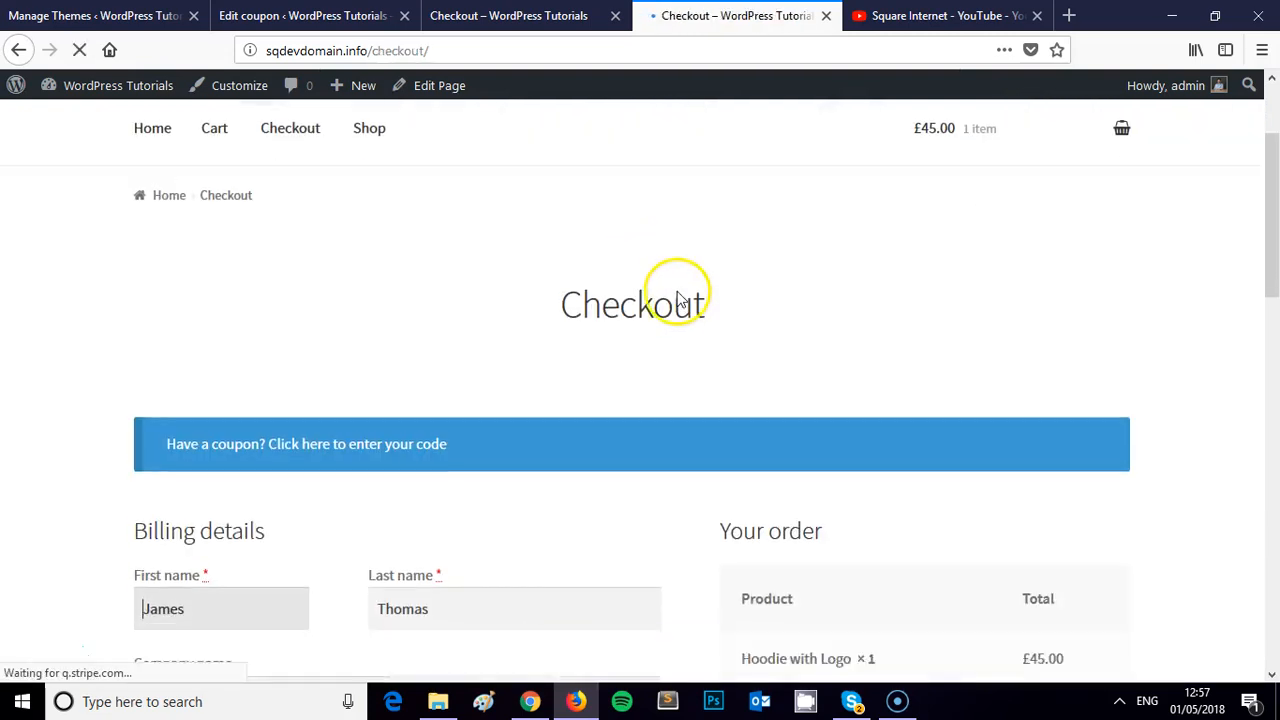
scroll(840, 300, down, 3)
scroll(851, 350, up, 3)
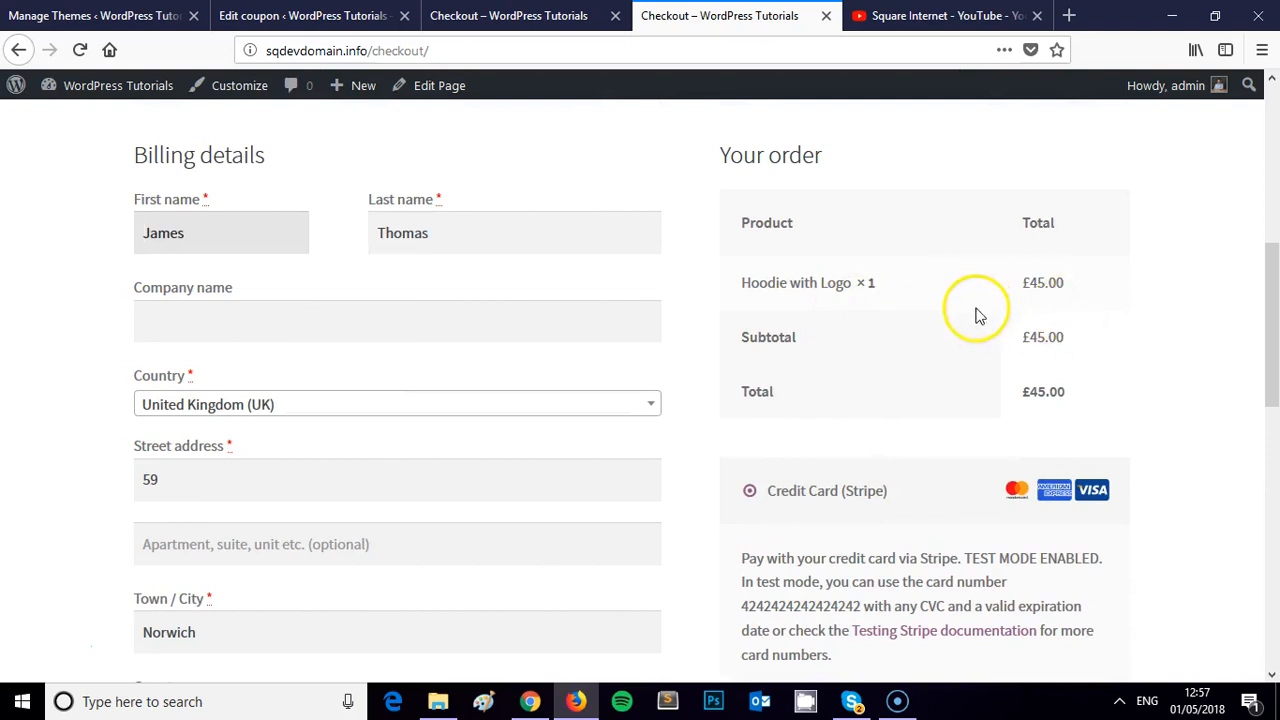
Fill in the Stripe test card number, expiry date and card code for the Hoodie with Logo order
scroll(925, 300, down, 3)
drag(862, 392, 738, 394)
click(828, 505)
key(ctrl+v)
click(814, 583)
text(01 / 20)
click(1017, 588)
text(123)
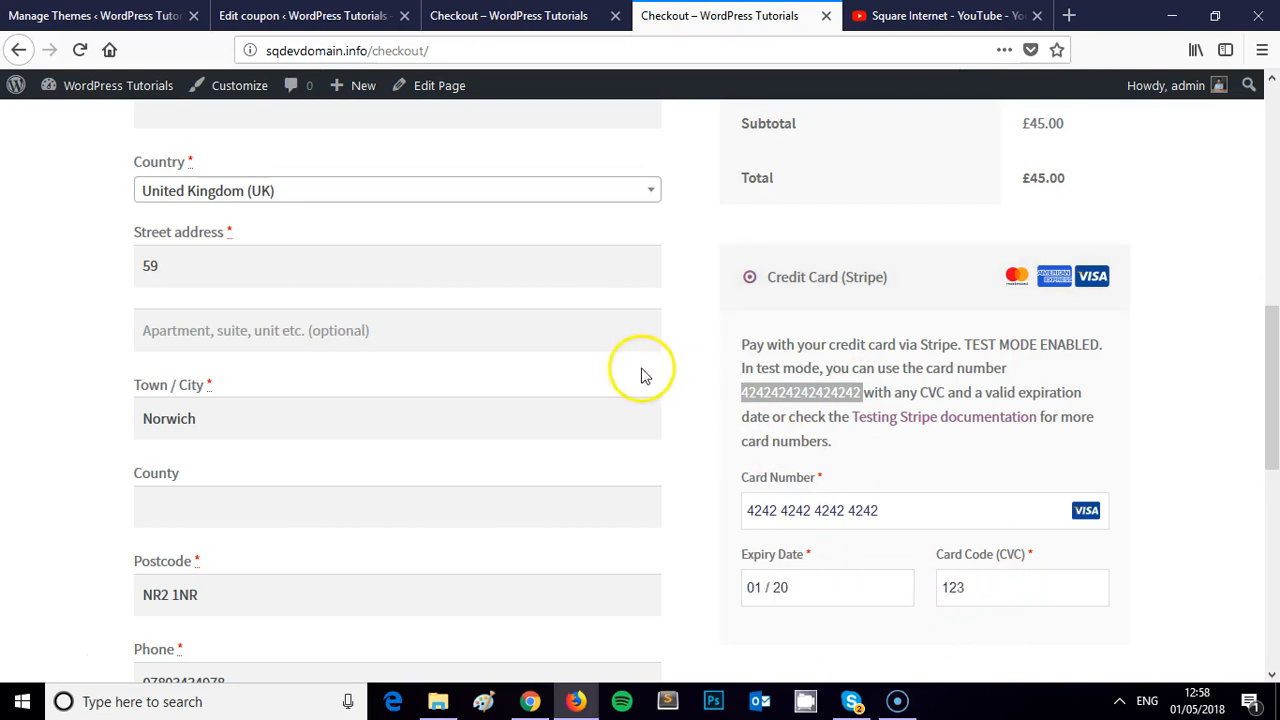
Enter the coupon code NewCustomer18 at checkout and apply it to the Hoodie with Logo order
scroll(640, 378, up, 8)
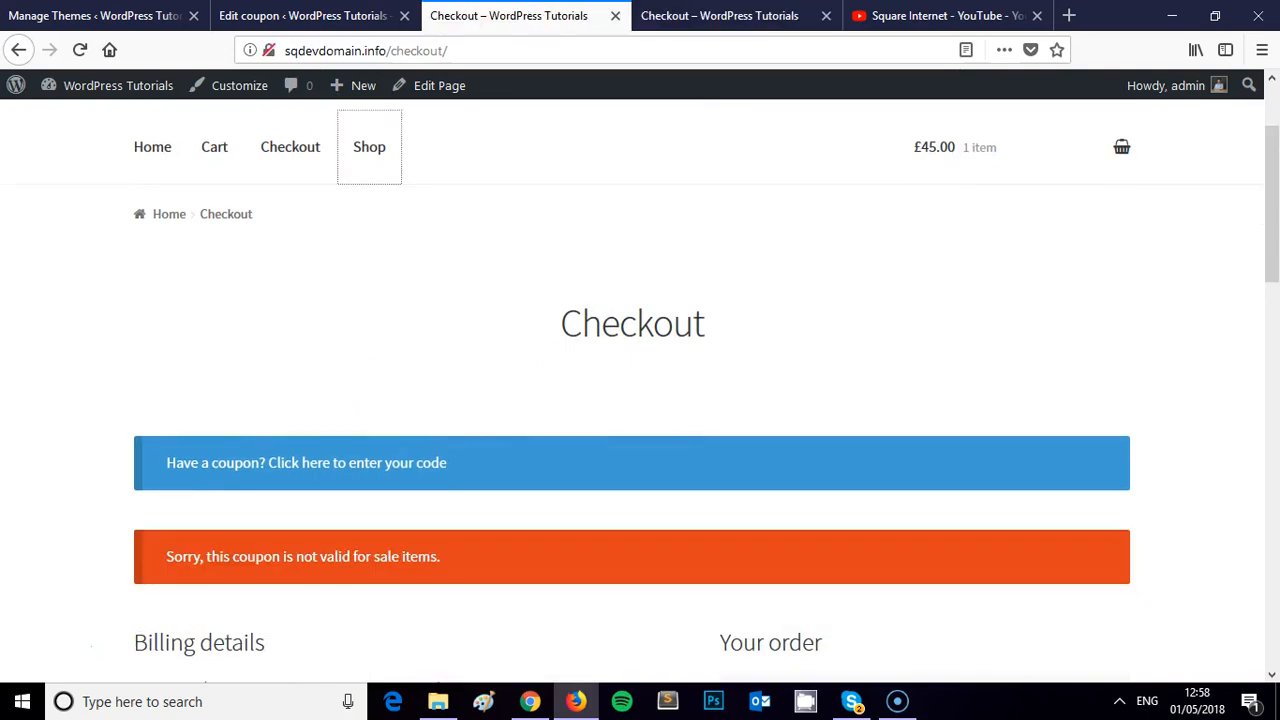
click(300, 15)
click(508, 15)
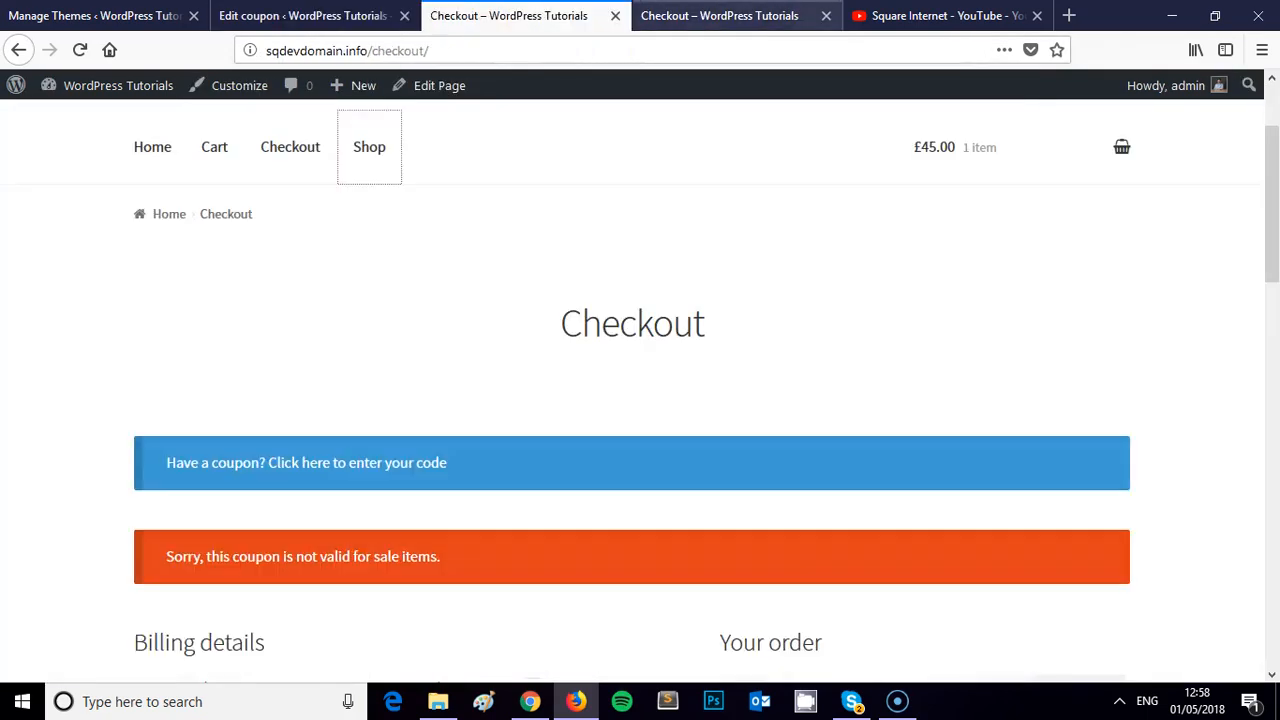
click(719, 15)
scroll(430, 300, down, 1)
click(430, 400)
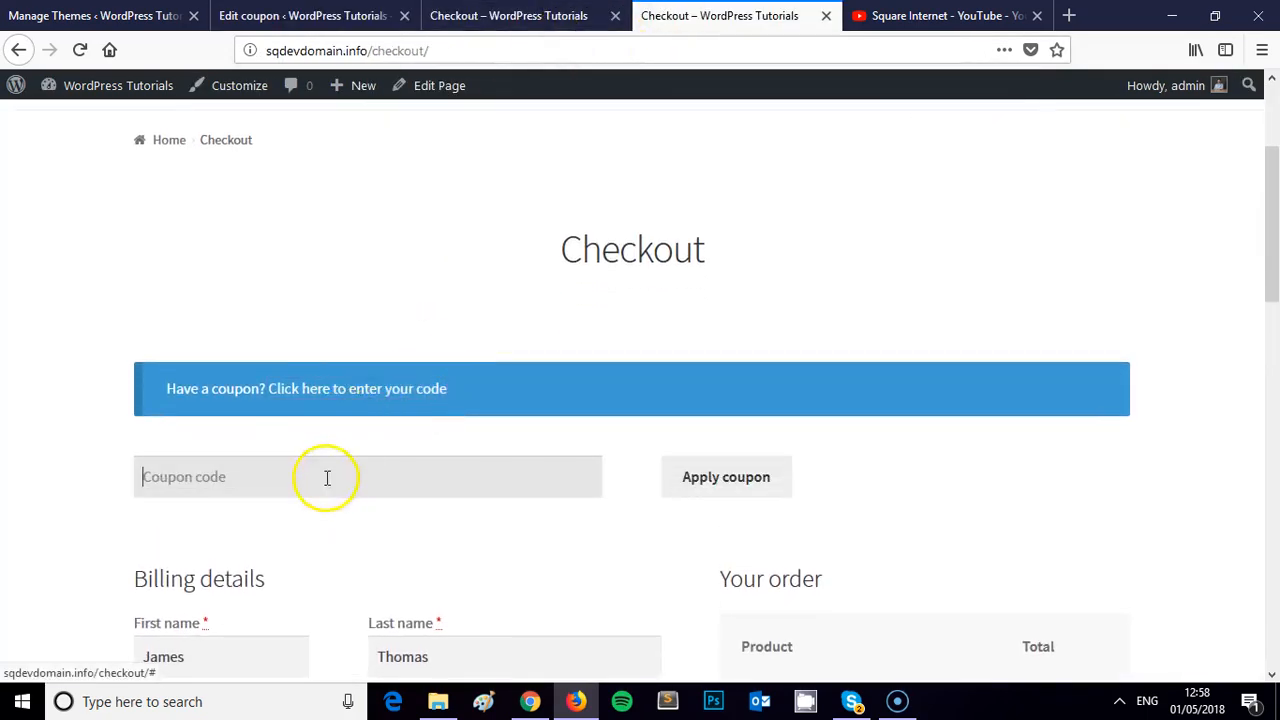
text(NewCustomer18)
scroll(815, 358, down, 4)
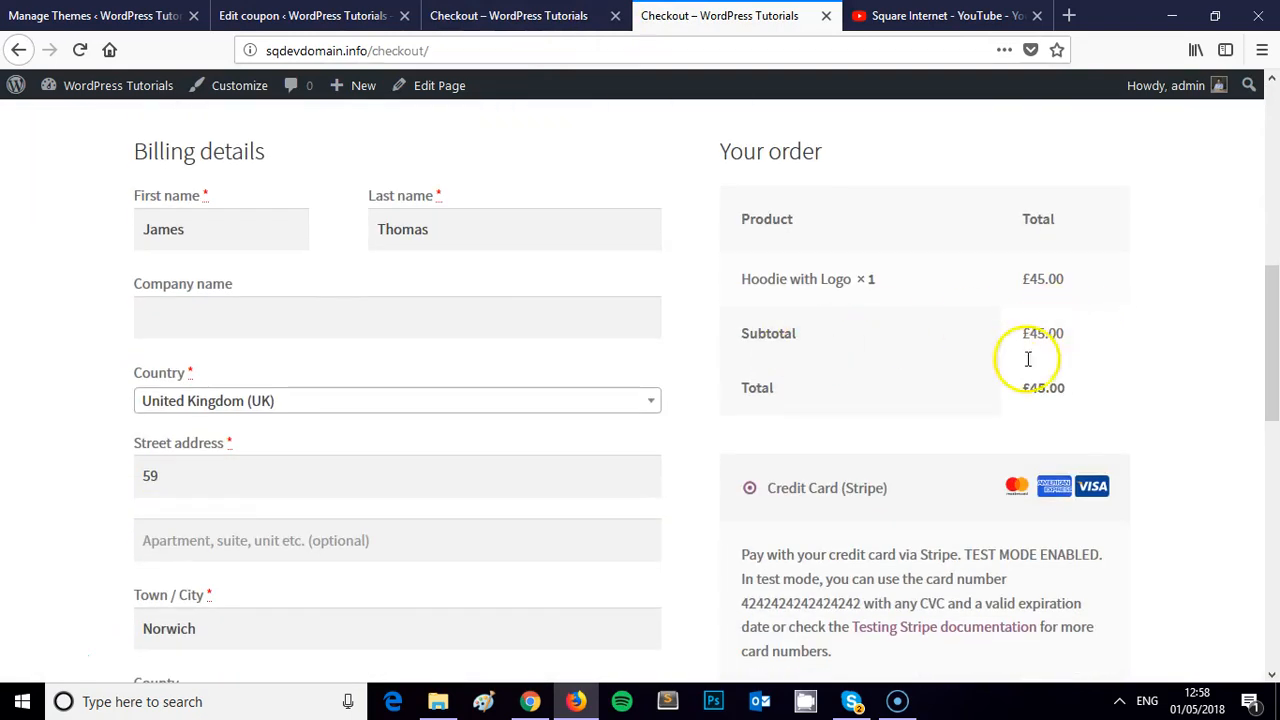
scroll(851, 340, up, 2)
click(745, 168)
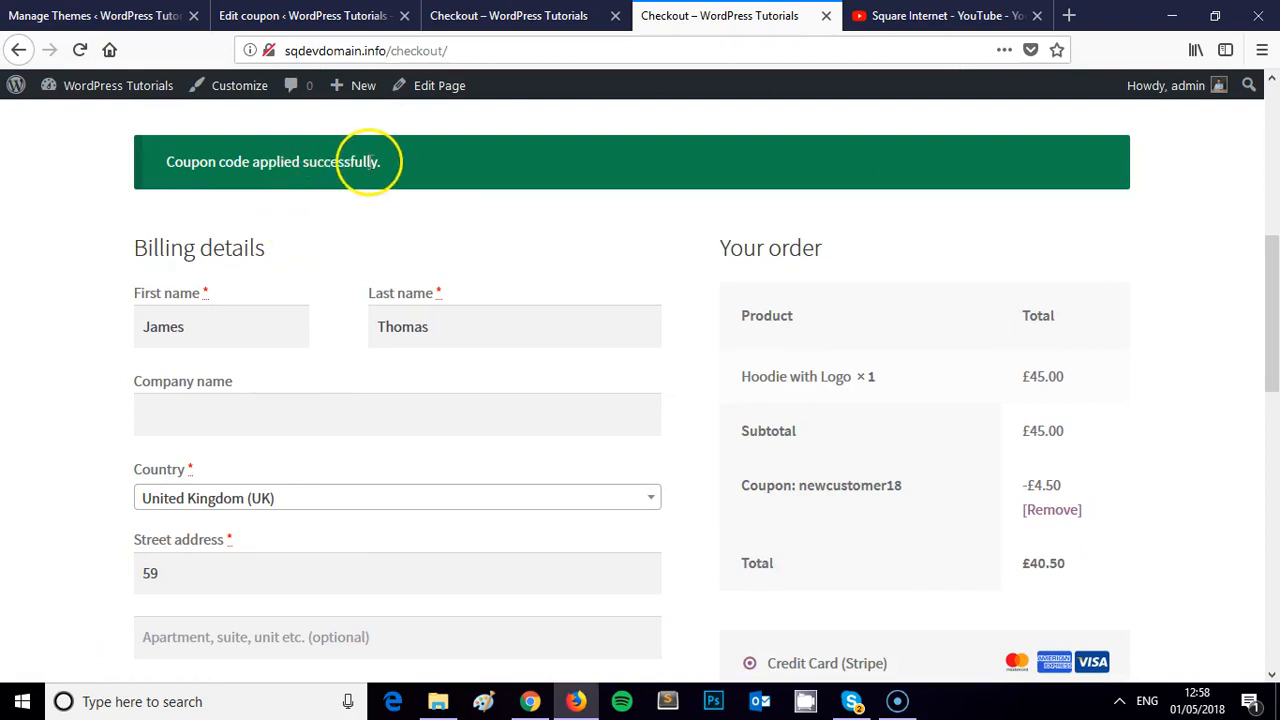
Check the coupon discount and total in the checkout's order summary
scroll(740, 215, down, 4)
scroll(820, 245, up, 2)
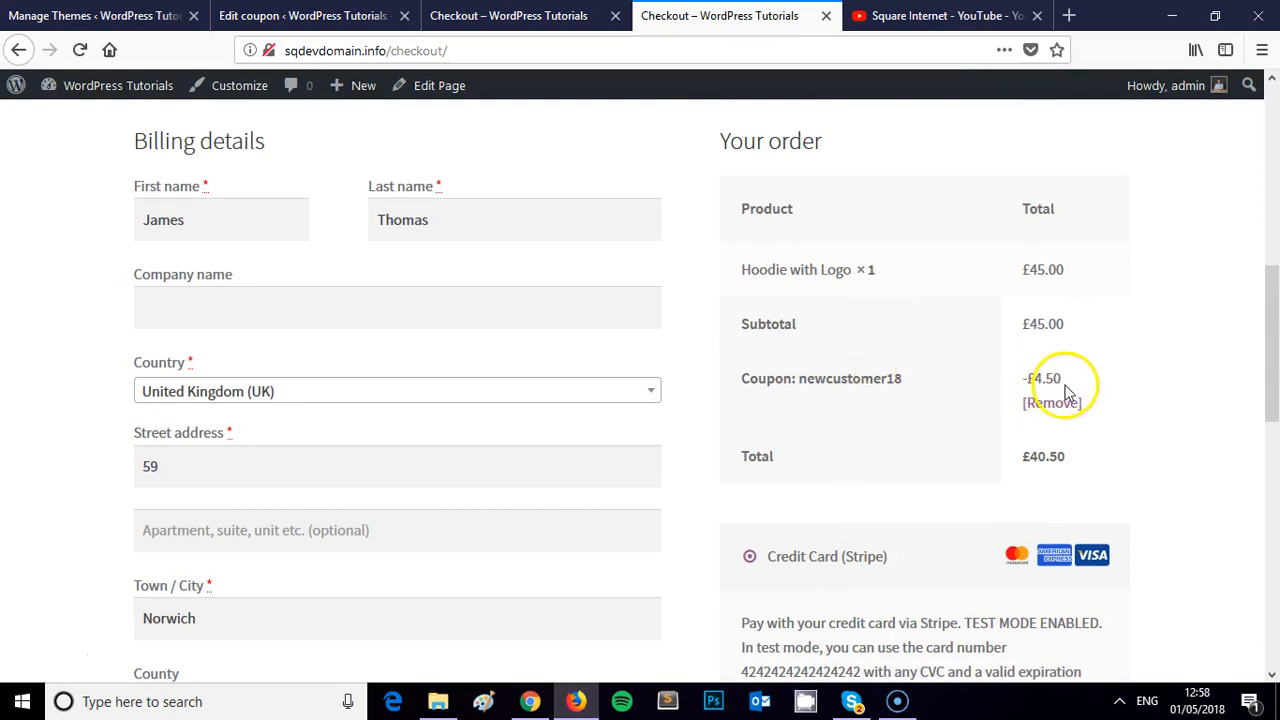
drag(903, 376, 797, 378)
Re-enter the Stripe test card number, expiry date and card code in the payment details of the discounted order
scroll(1120, 277, down, 5)
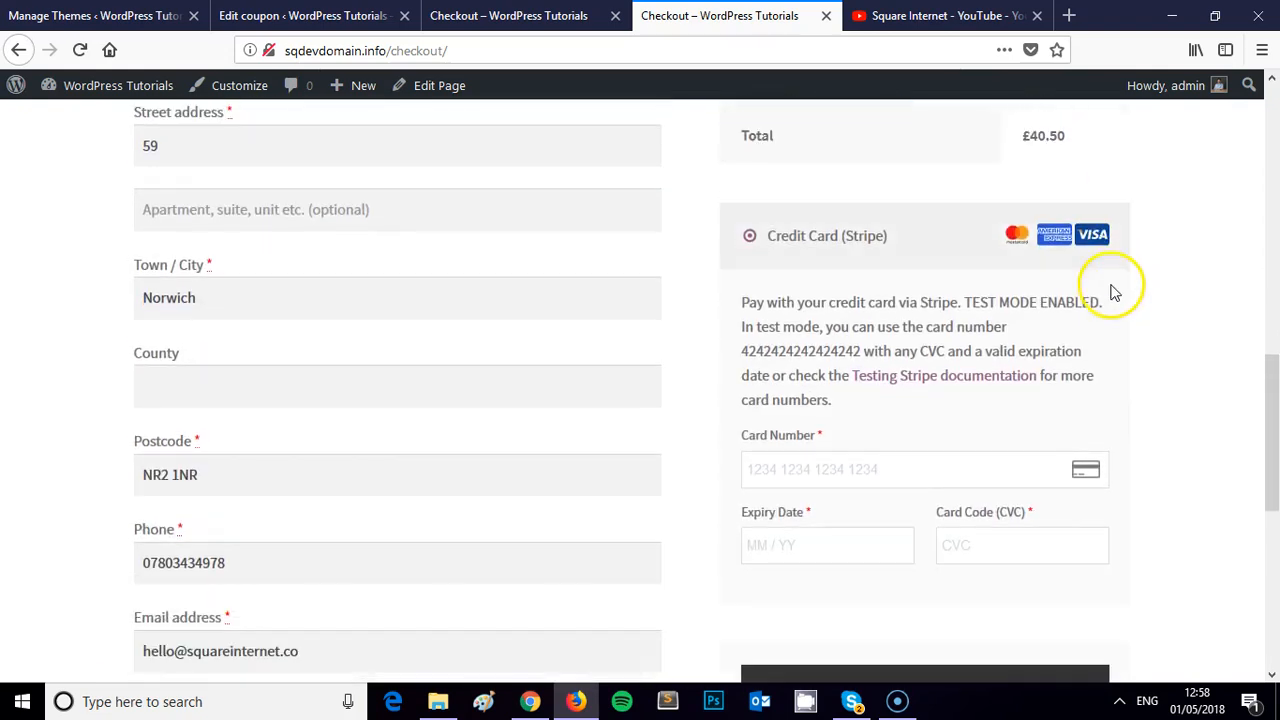
scroll(766, 320, up, 1)
drag(857, 351, 745, 351)
key(ctrl+c)
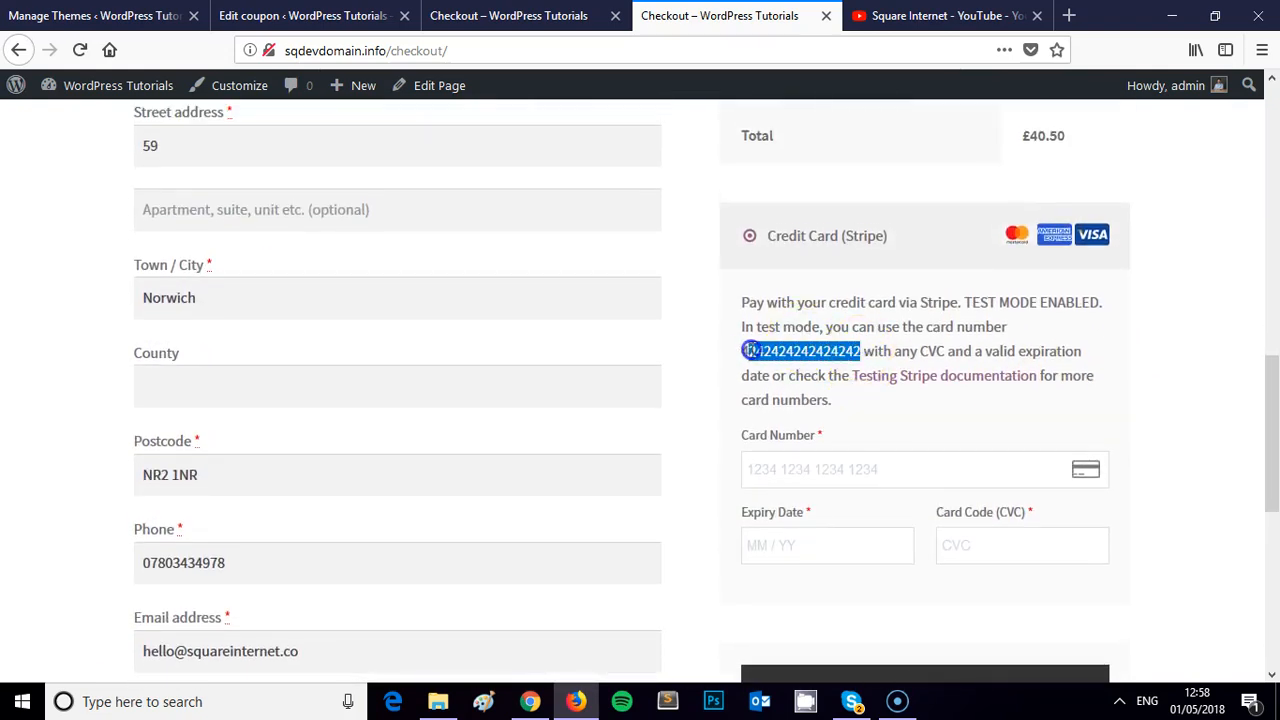
click(866, 455)
key(ctrl+v)
click(850, 545)
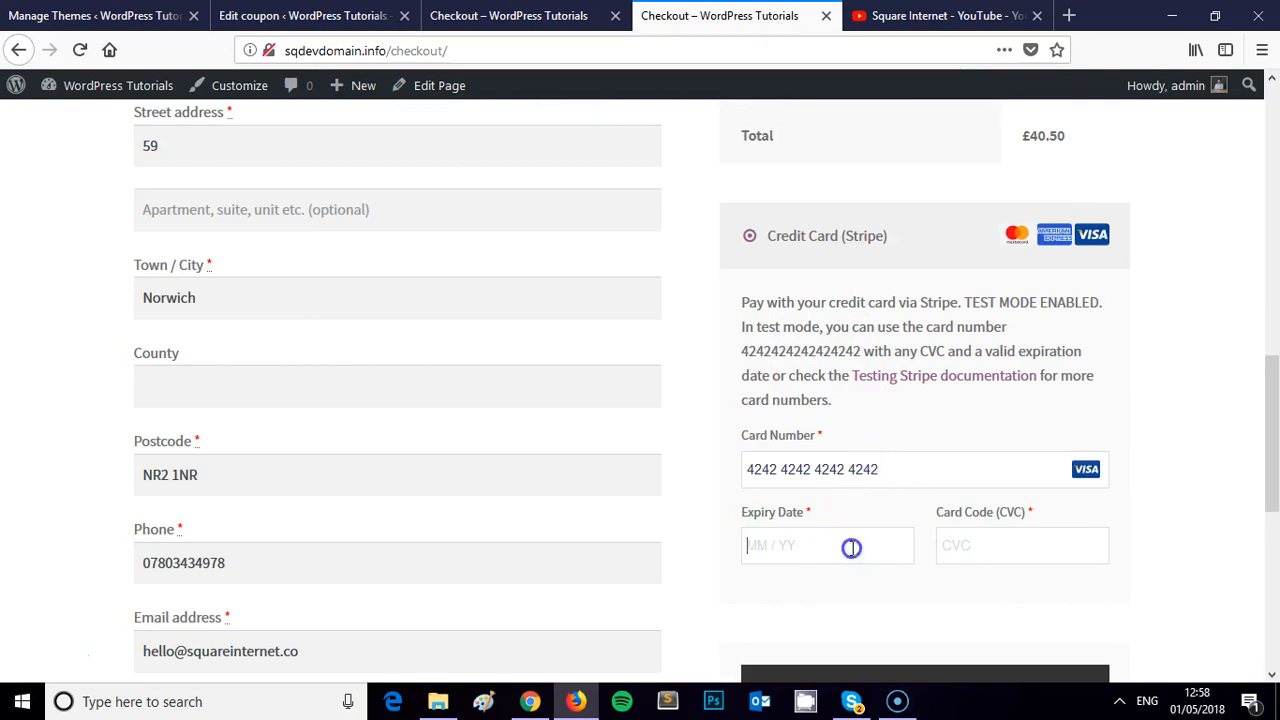
text(01 / 20)
key(Tab)
text(123)
click(845, 490)
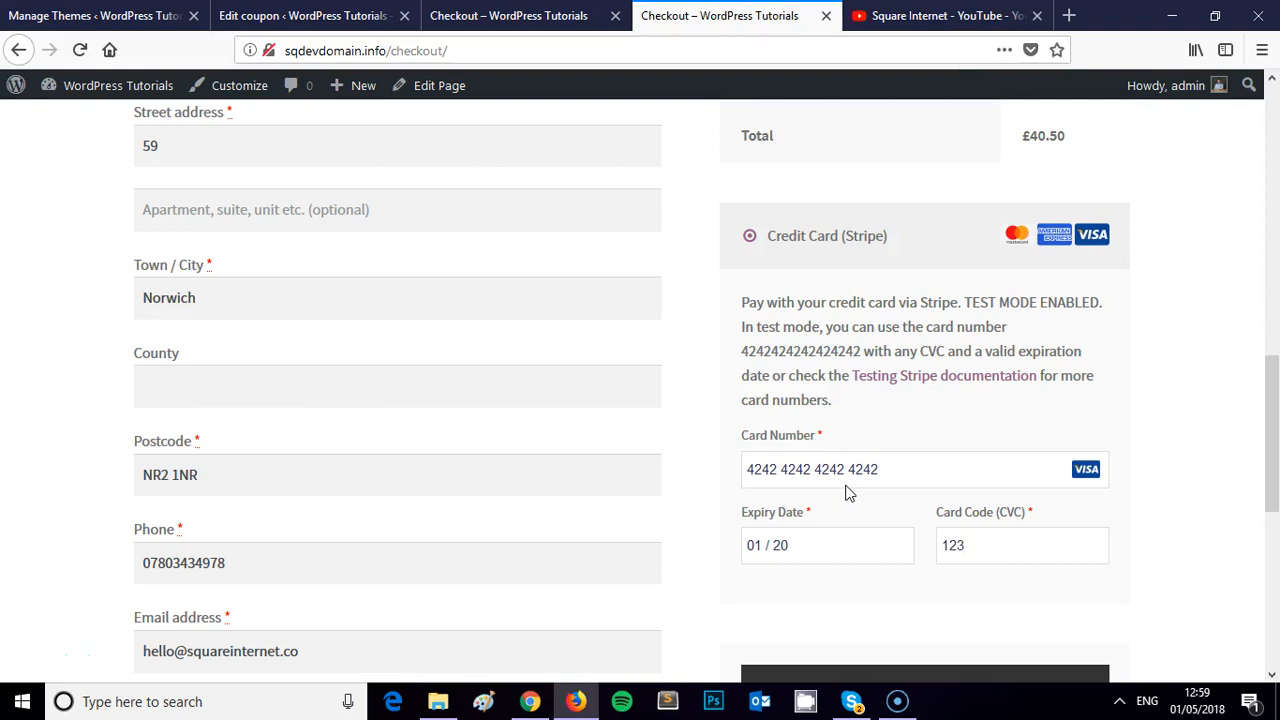
Place the order and check the discount and total in the order details on the confirmation page
scroll(880, 482, down, 4)
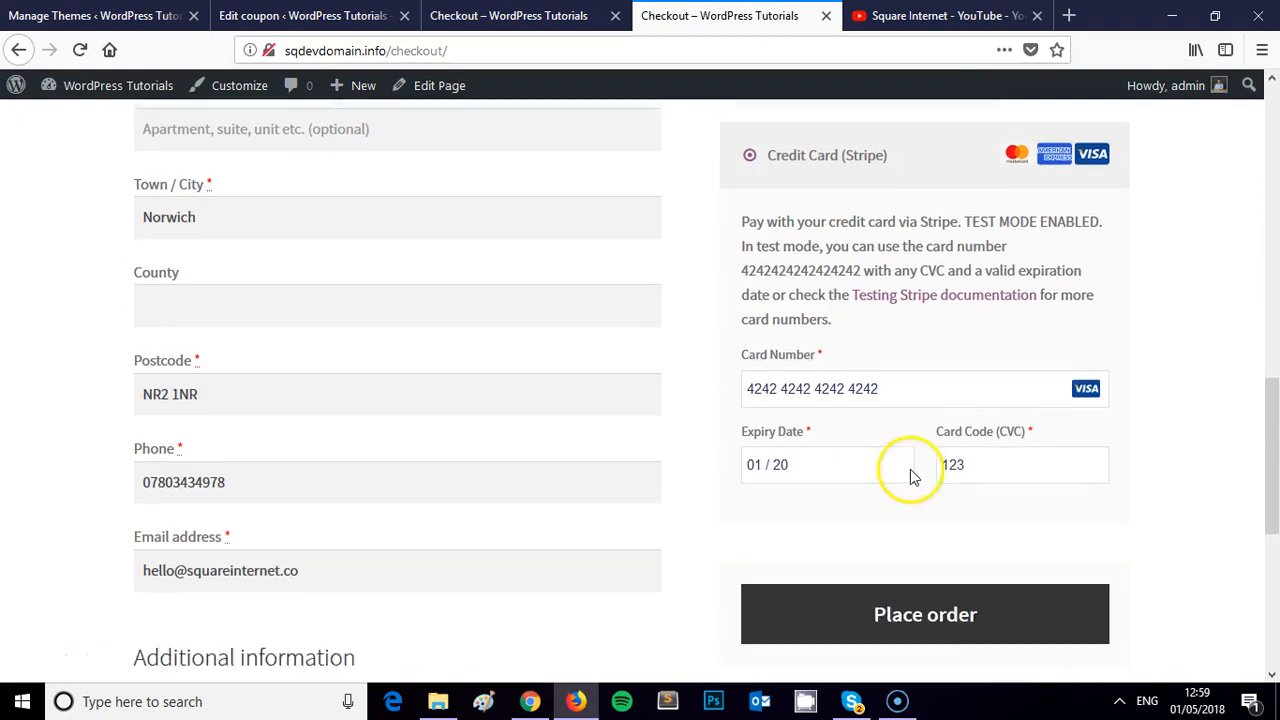
click(906, 486)
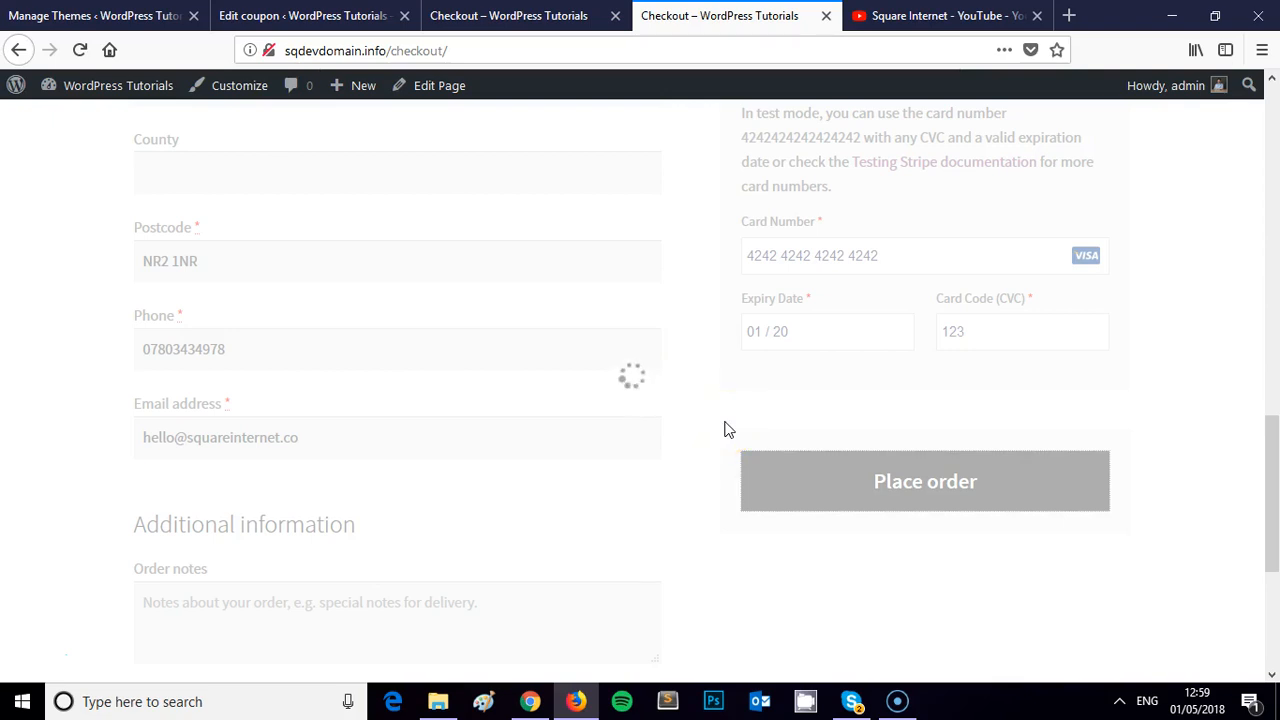
scroll(720, 430, down, 3)
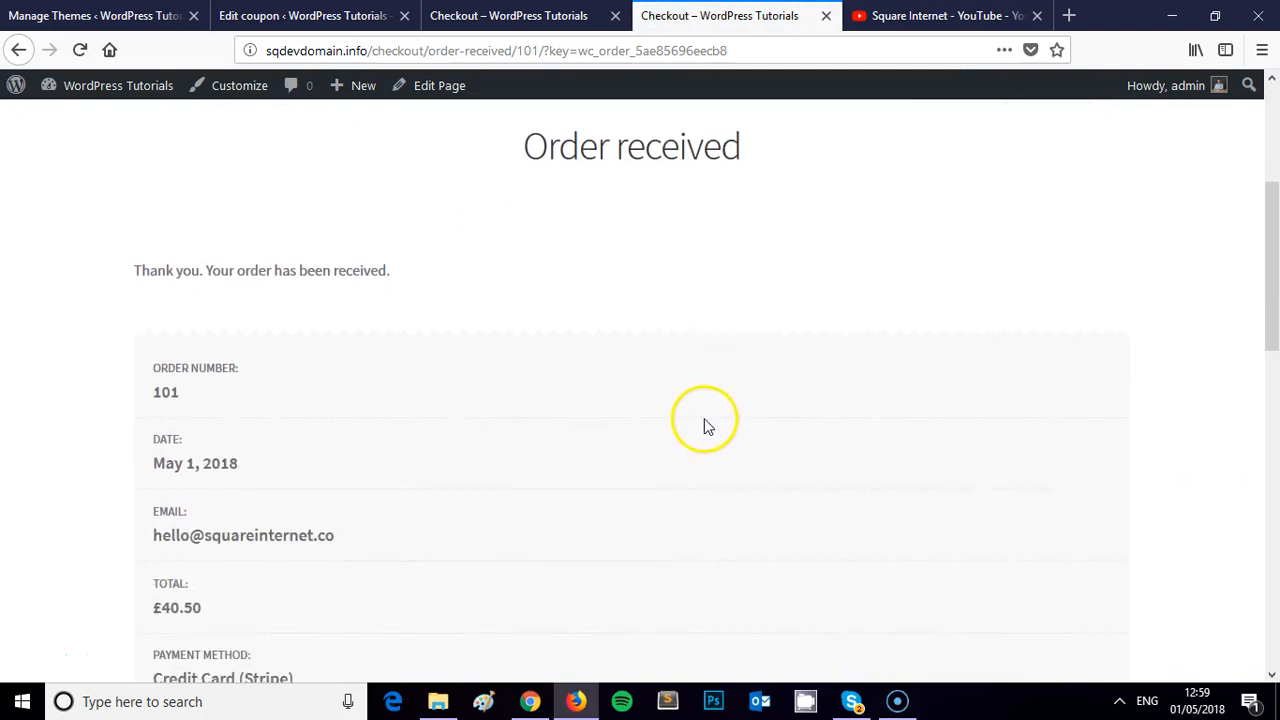
scroll(669, 396, down, 2)
scroll(669, 398, down, 3)
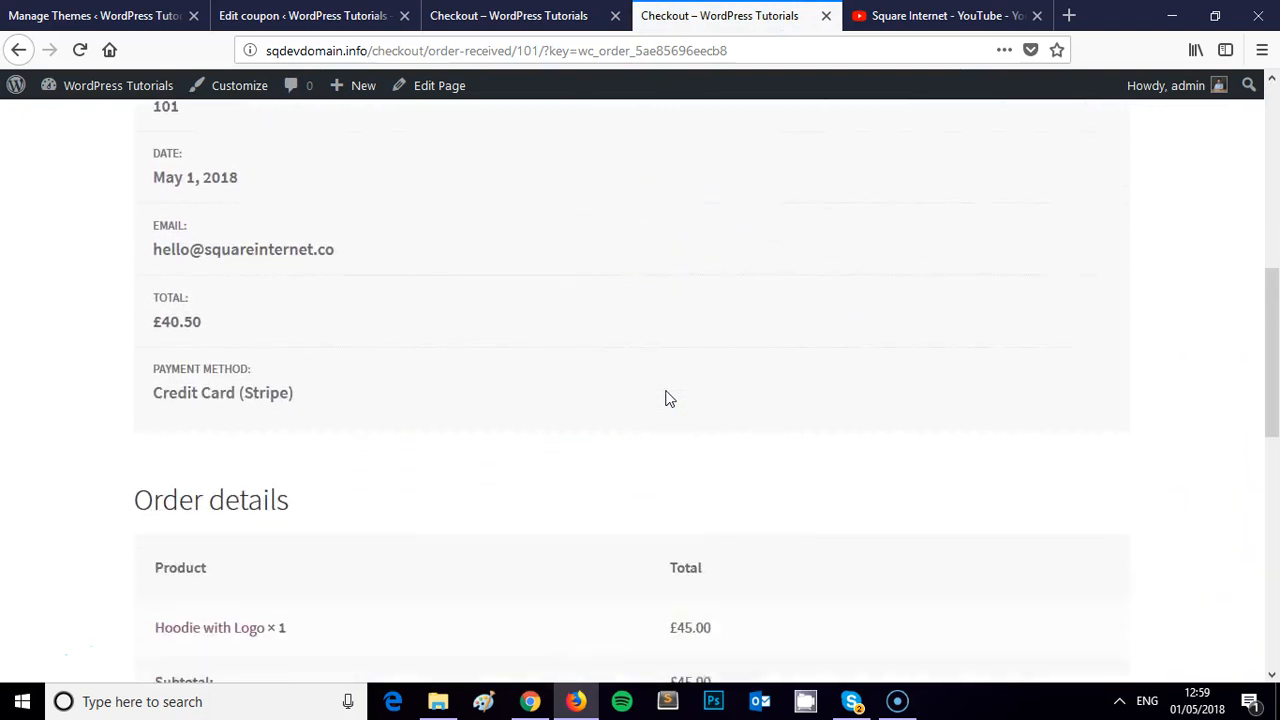
scroll(667, 397, down, 2)
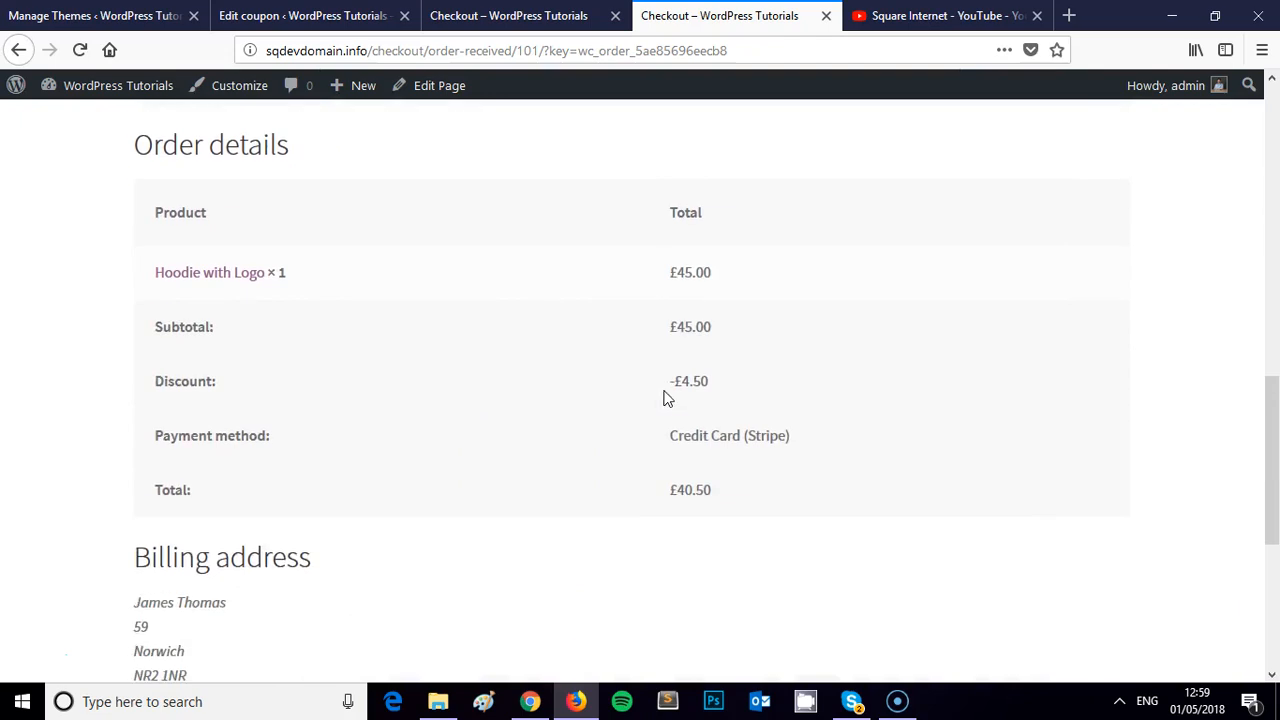
scroll(667, 397, up, 1)
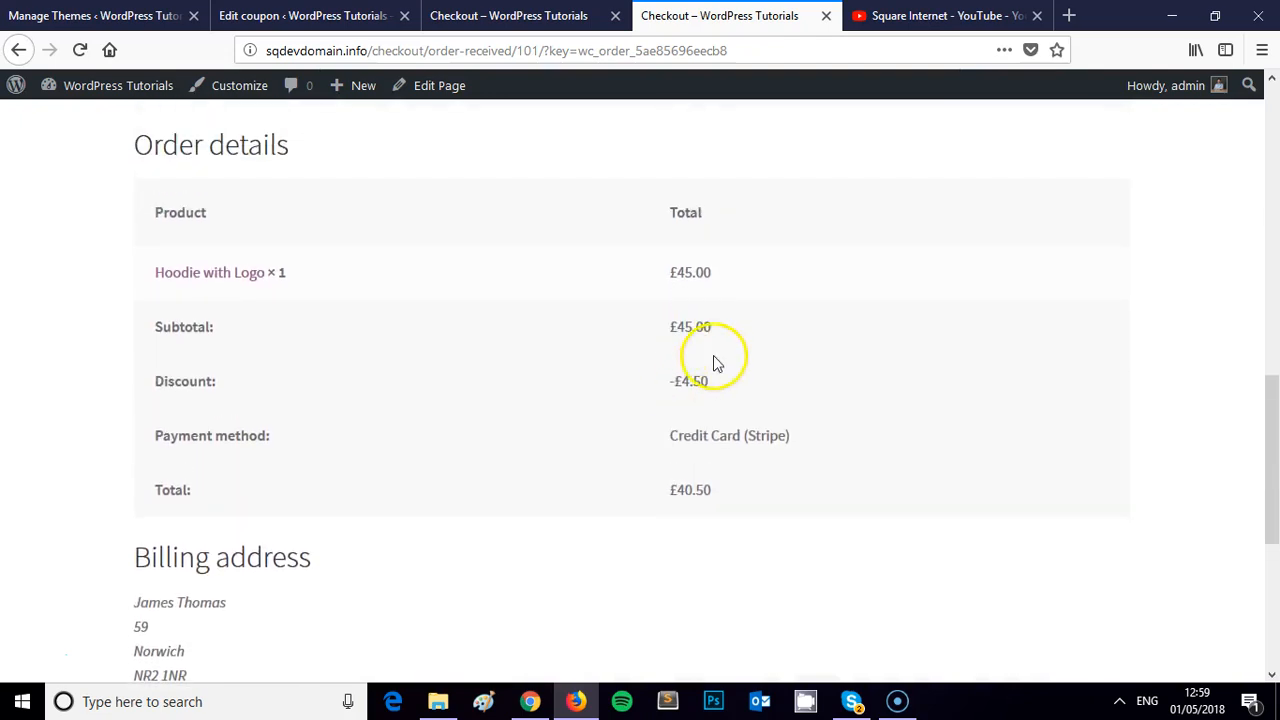
drag(717, 389, 652, 385)
scroll(662, 388, down, 1)
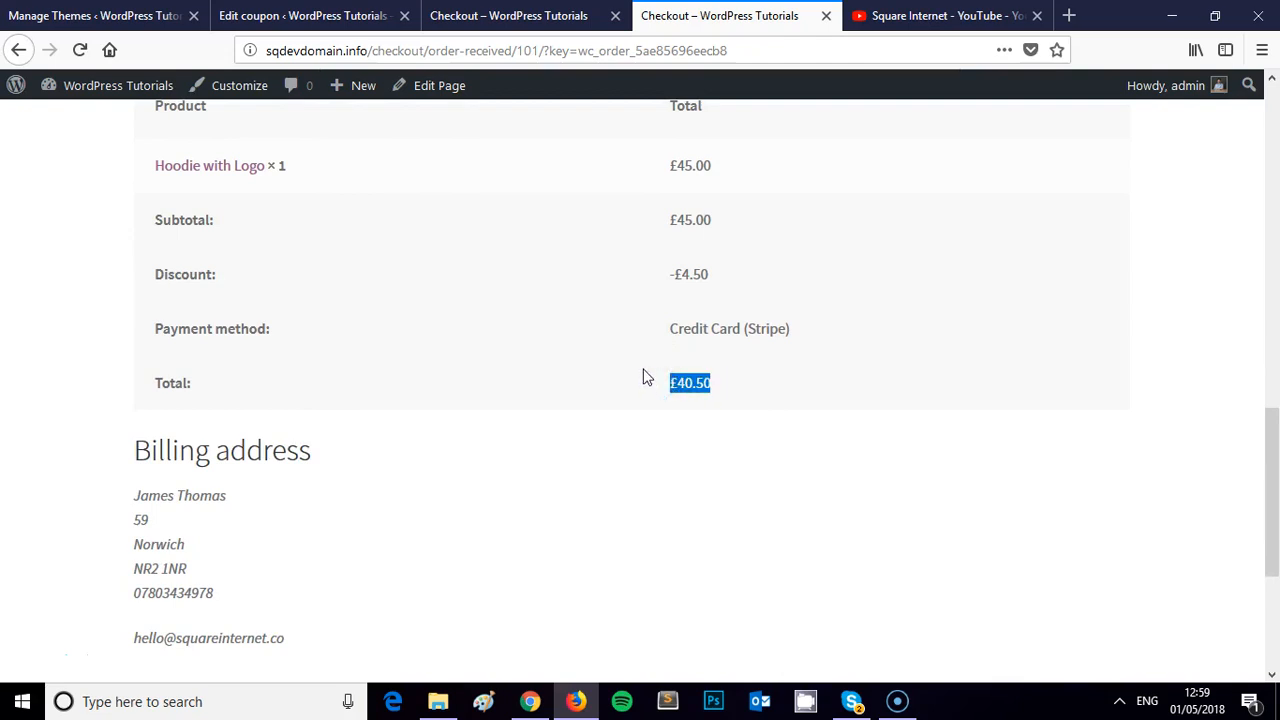
Open the most recent order, the Hoodie with Logo purchase, from the WooCommerce orders list in the store admin
click(347, 18)
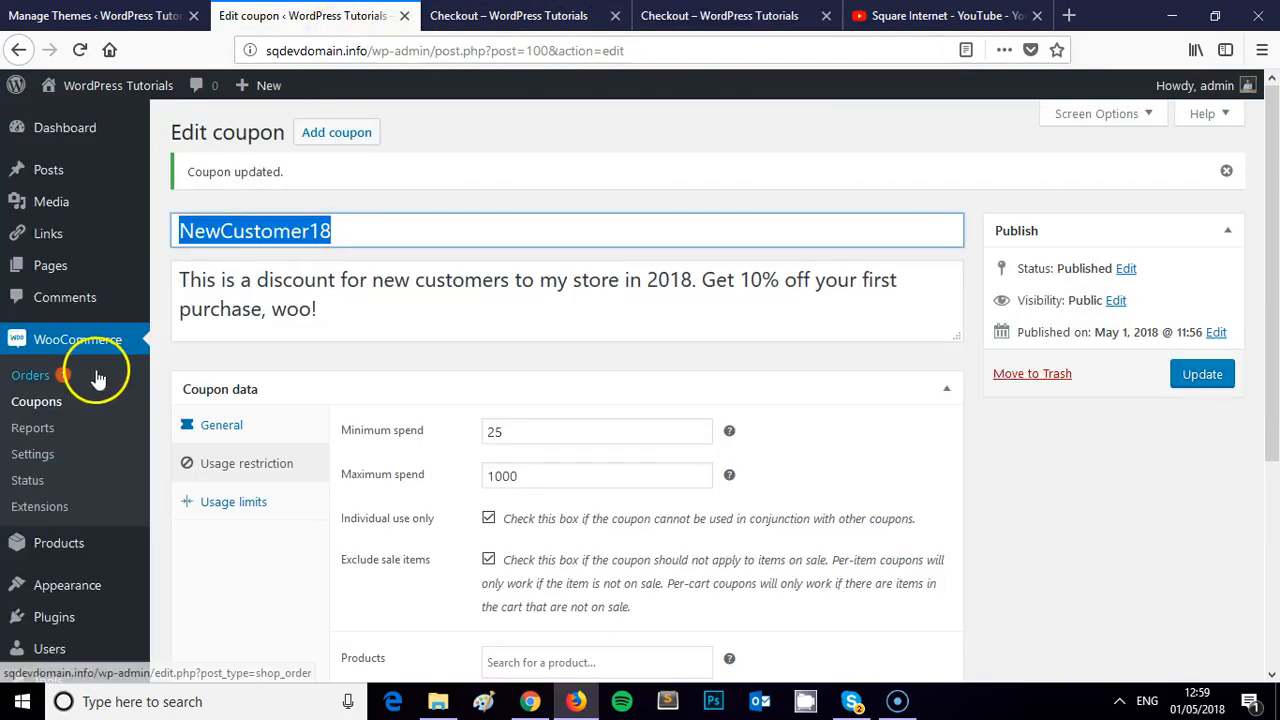
click(26, 376)
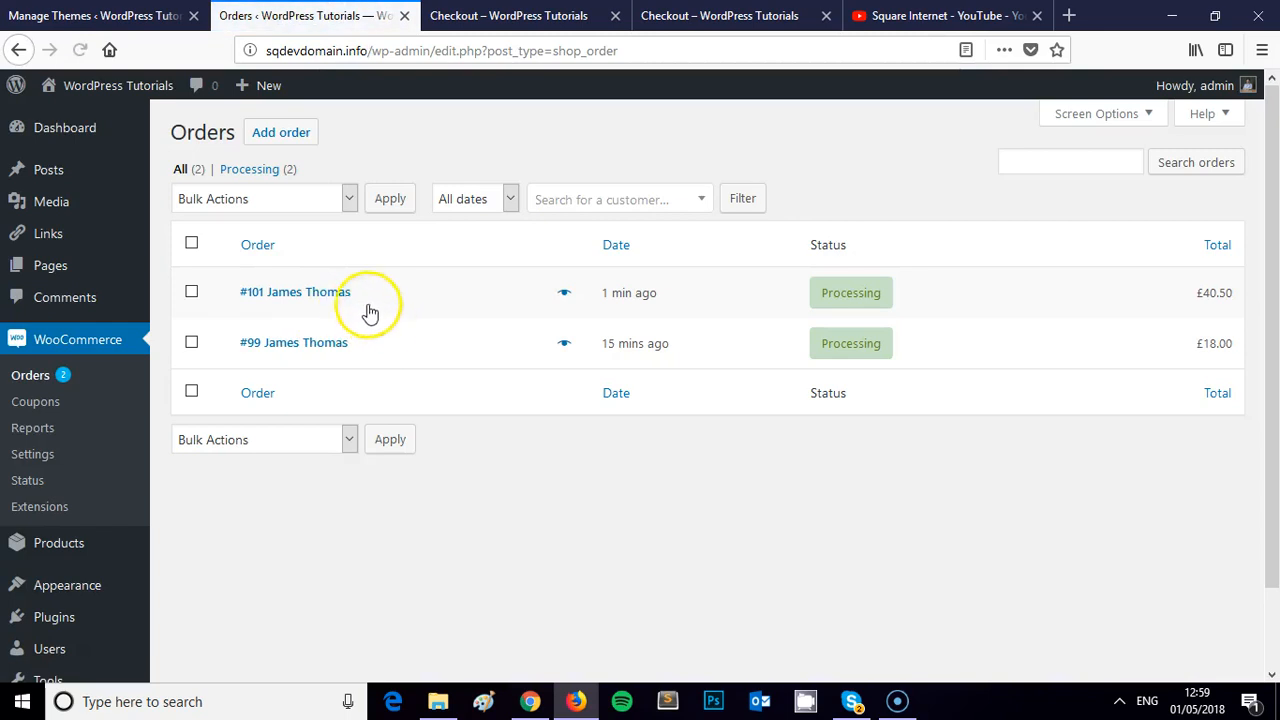
click(310, 293)
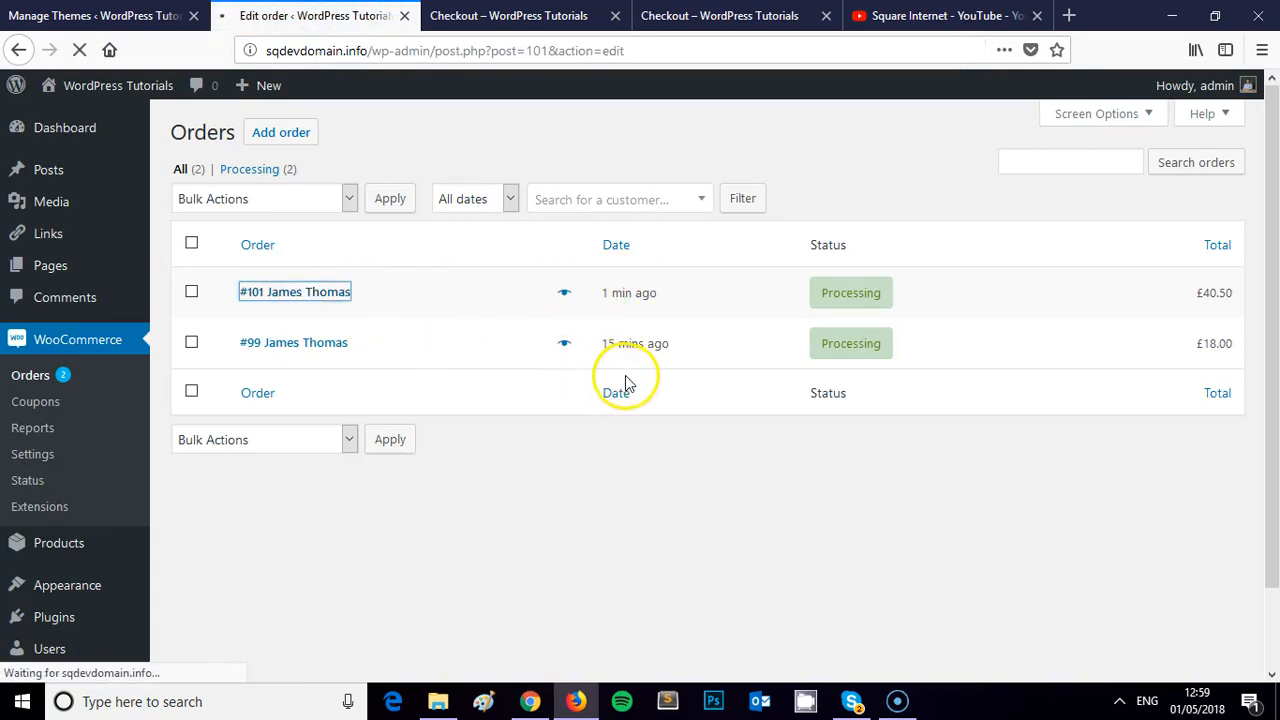
Review the order's item cost, applied coupon, discount, total and Stripe fee and payout on the order's edit page
scroll(655, 364, down, 3)
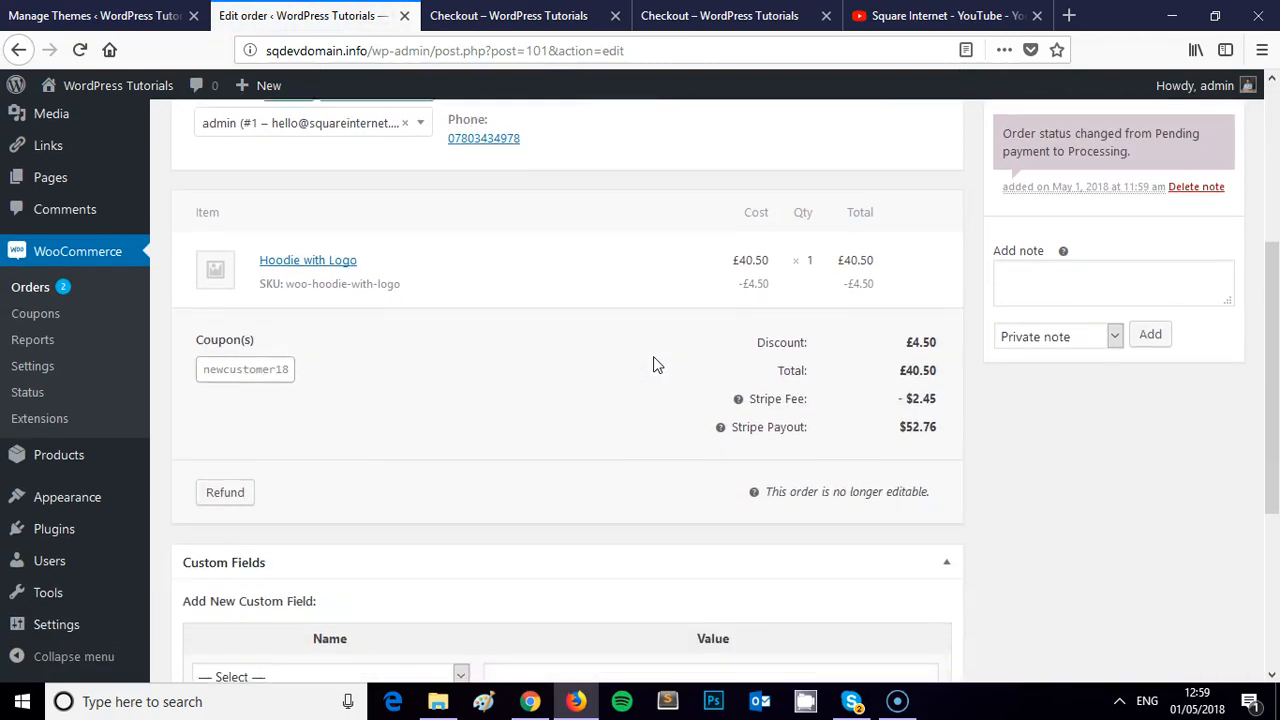
scroll(653, 357, down, 2)
scroll(654, 357, up, 3)
click(840, 435)
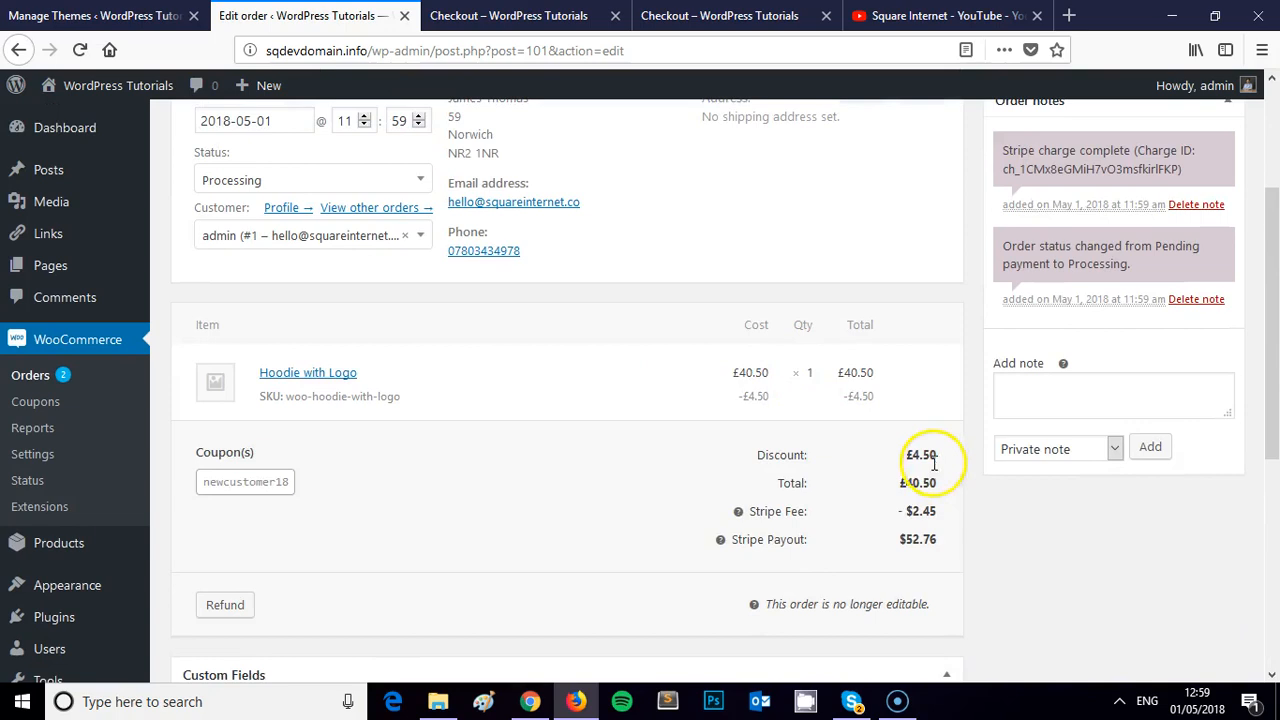
scroll(915, 400, down, 4)
scroll(890, 450, up, 2)
scroll(800, 350, up, 3)
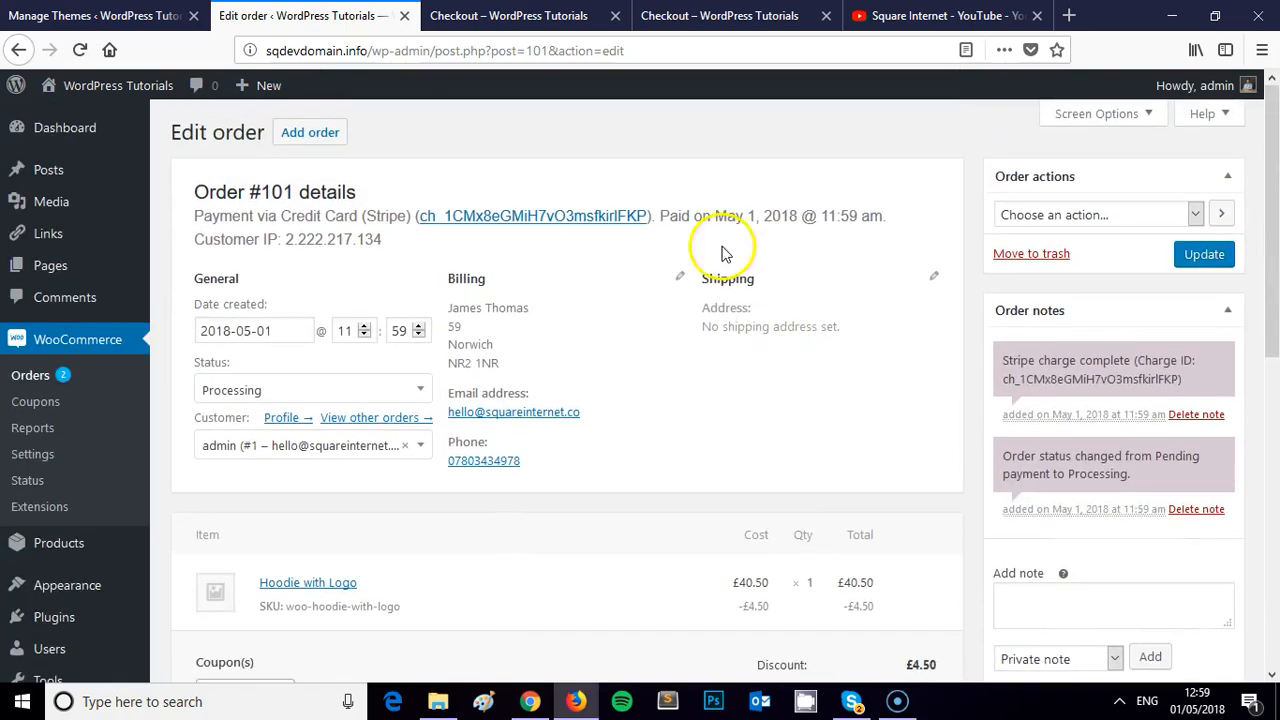
click(530, 12)
click(318, 15)
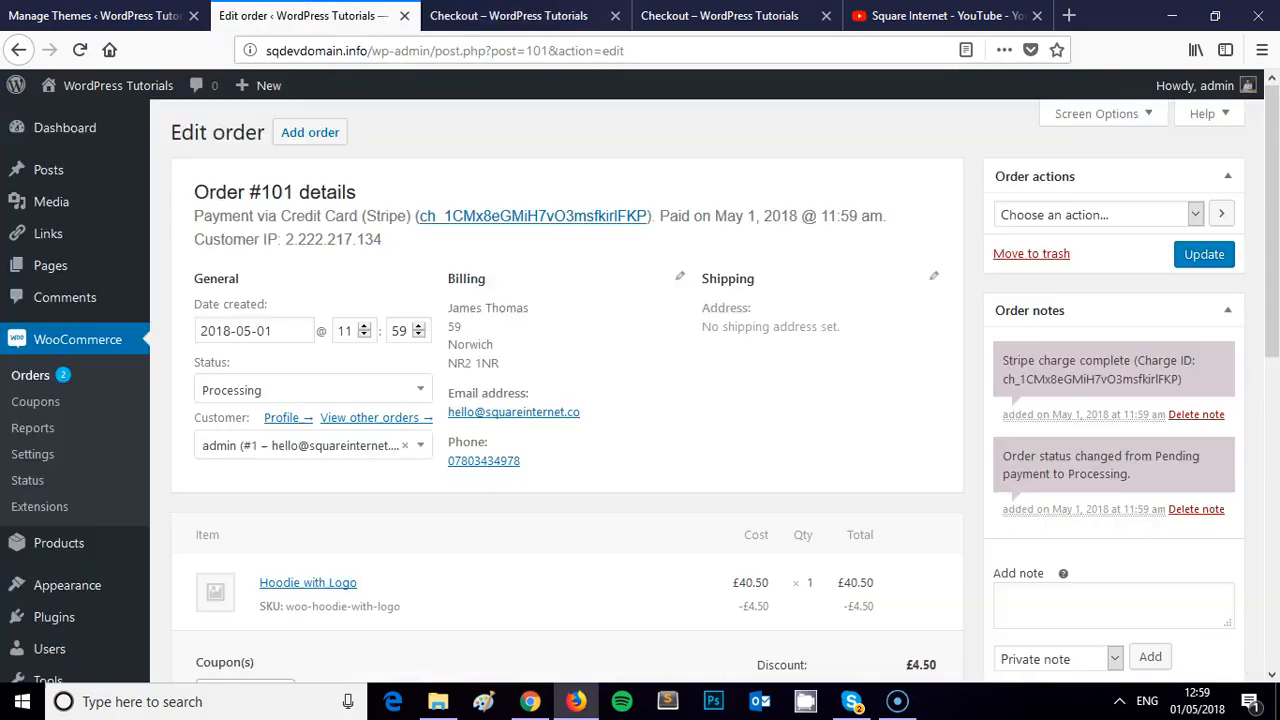